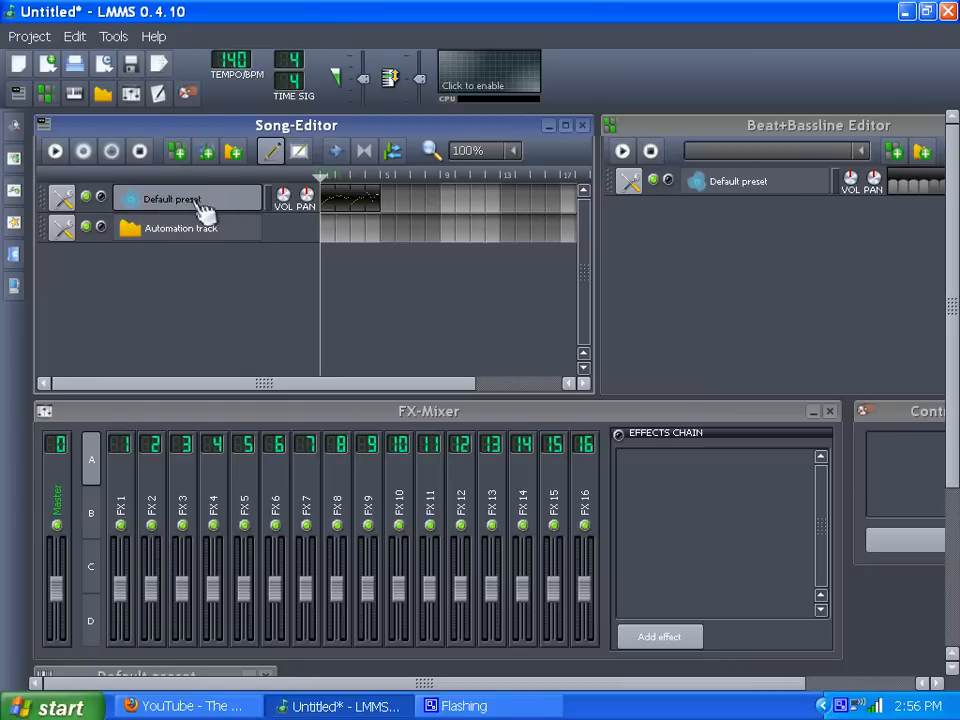
Open the Default preset track's melody in the Piano-Roll, play it through, stop playback and close the editor
double_click(348, 210)
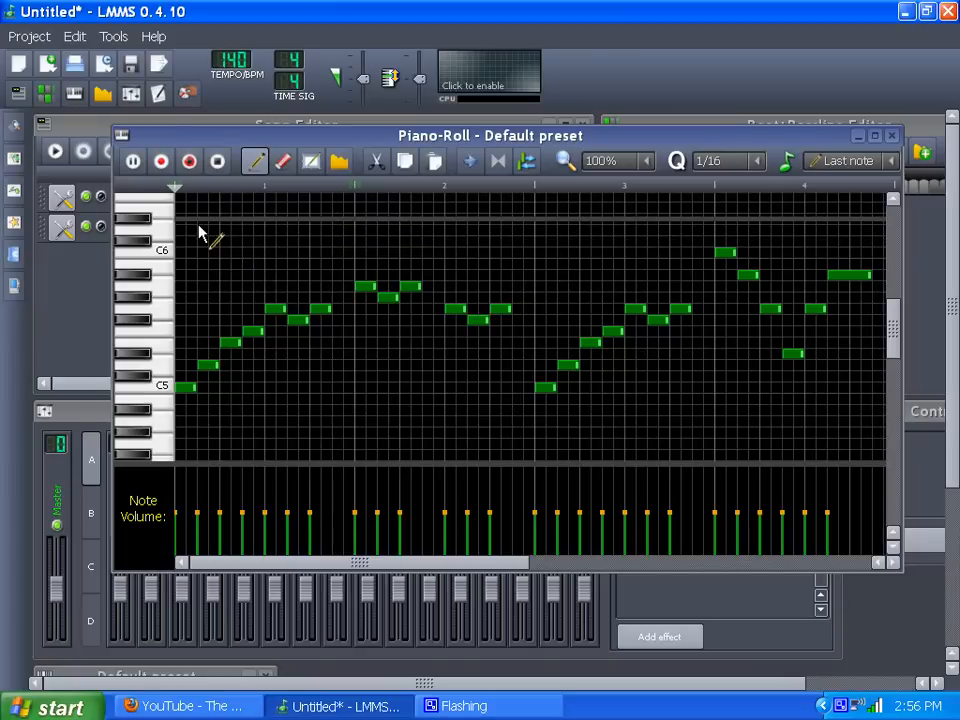
click(217, 170)
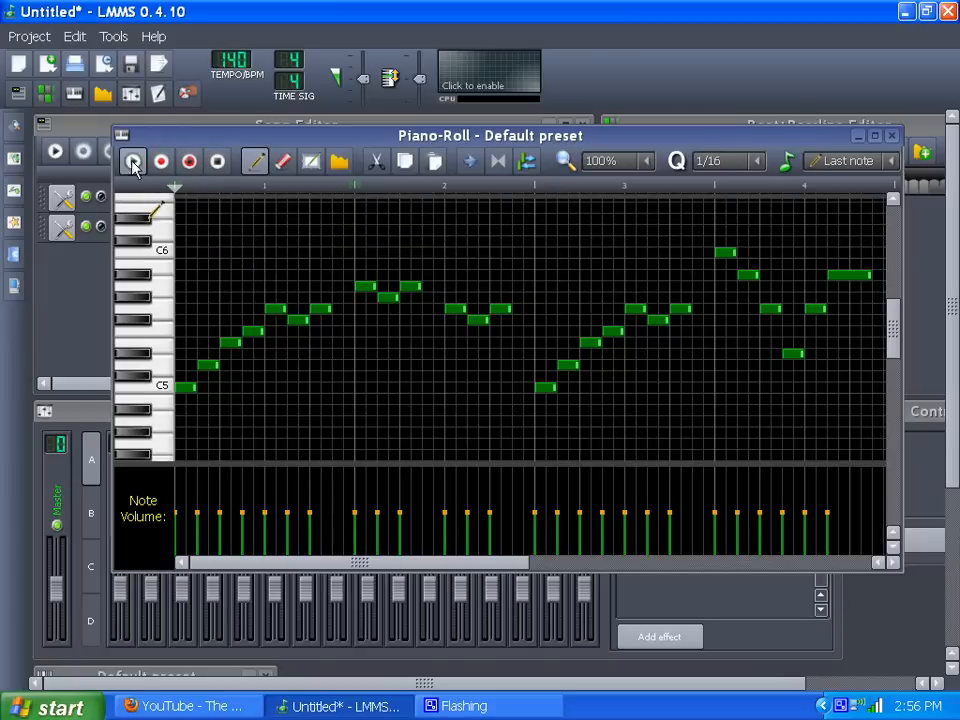
click(133, 161)
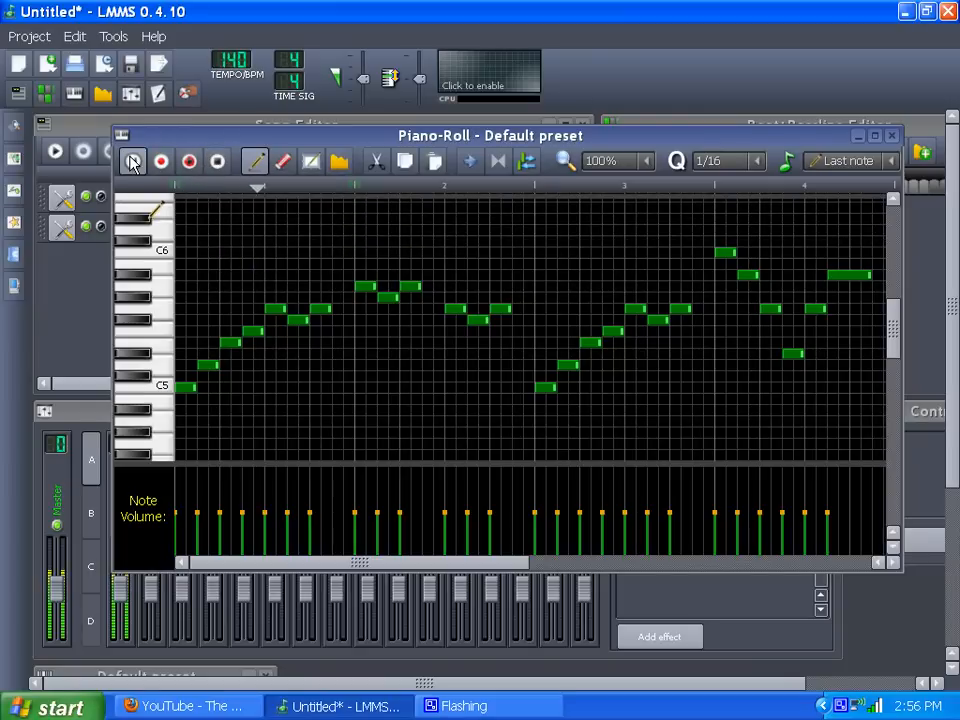
click(217, 163)
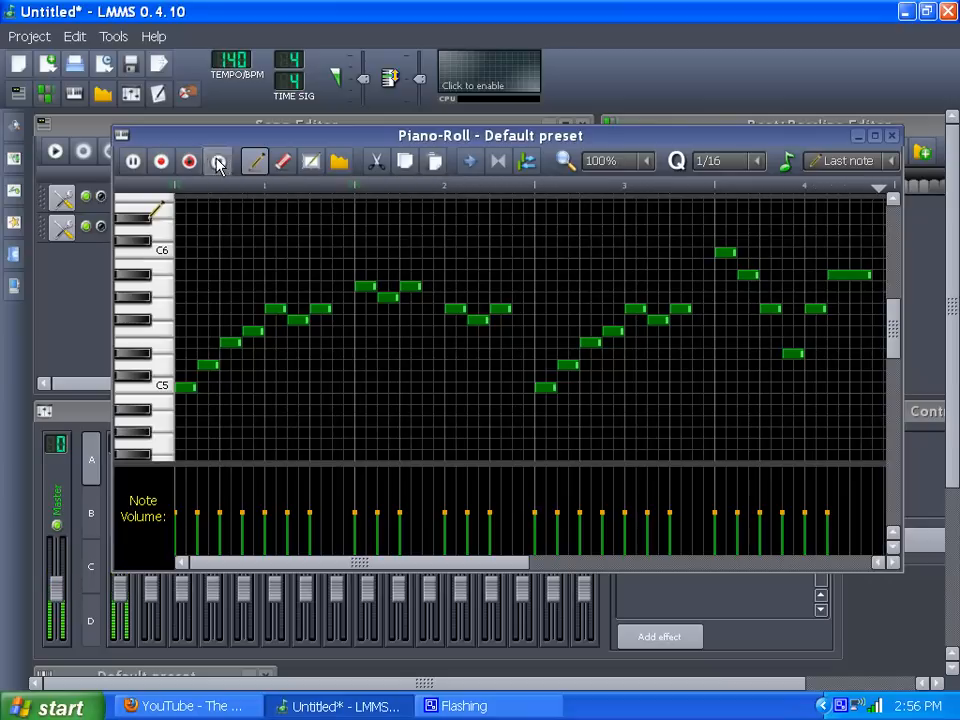
click(891, 135)
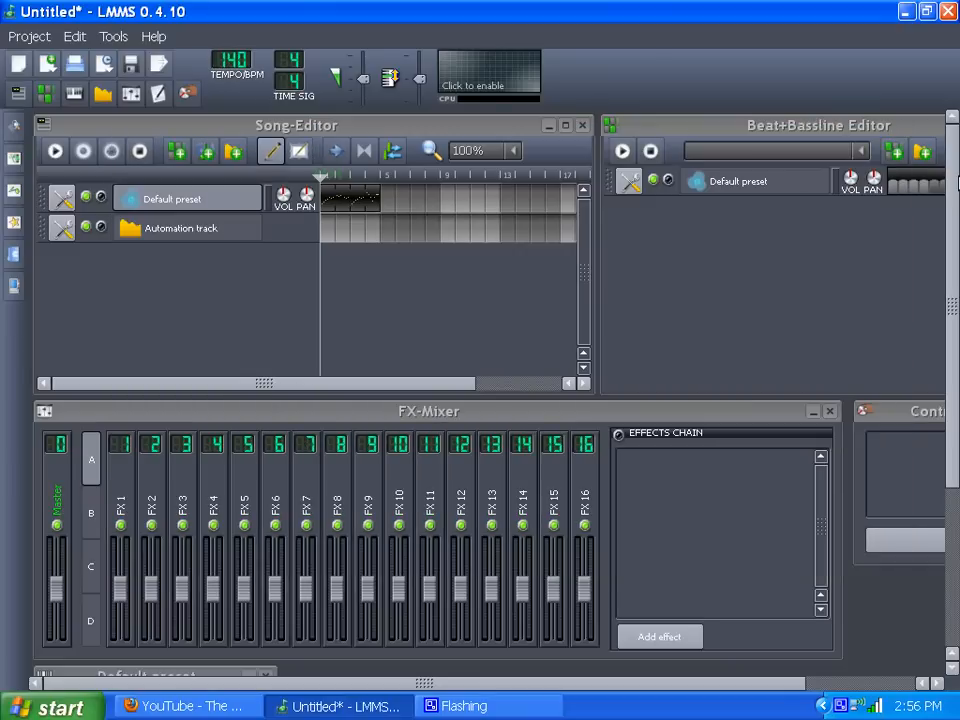
mouse_move(952, 188)
mouse_down()
mouse_move(955, 334)
mouse_move(958, 185)
mouse_move(934, 319)
mouse_move(956, 188)
mouse_up()
Add an automation pattern four bars long at the start of the Automation track and link the Default preset track's volume to it
click(328, 232)
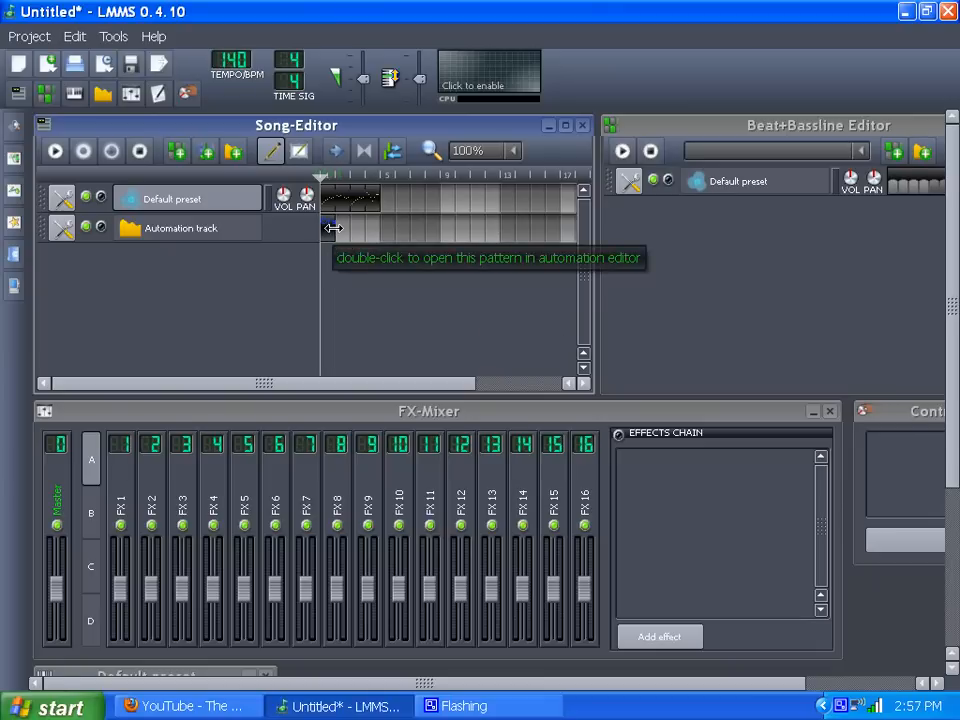
drag(333, 228, 380, 228)
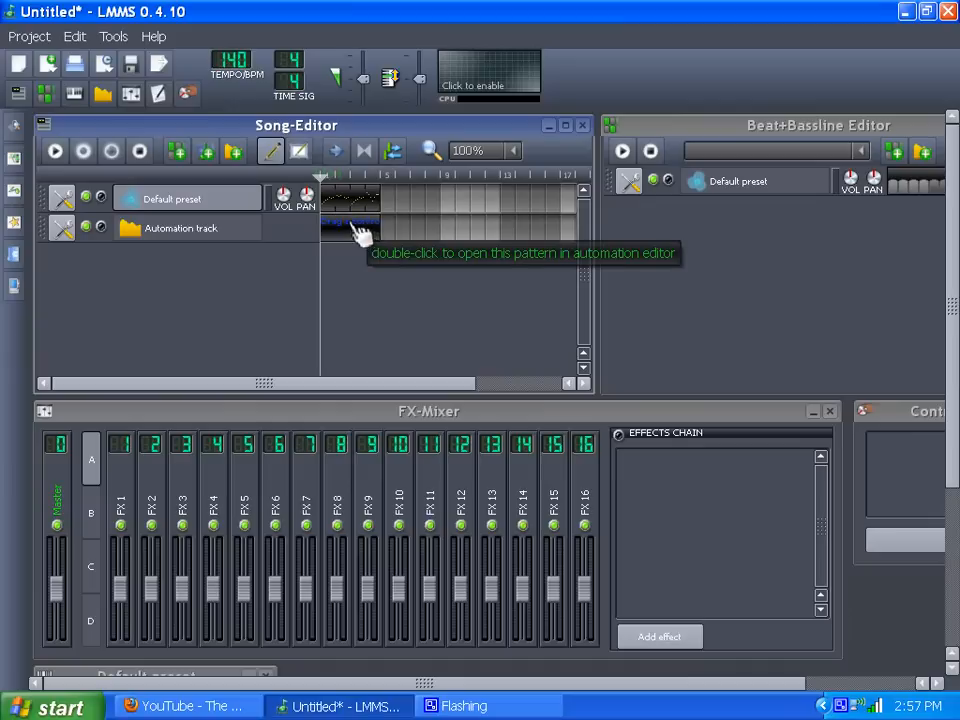
drag(283, 193, 341, 232)
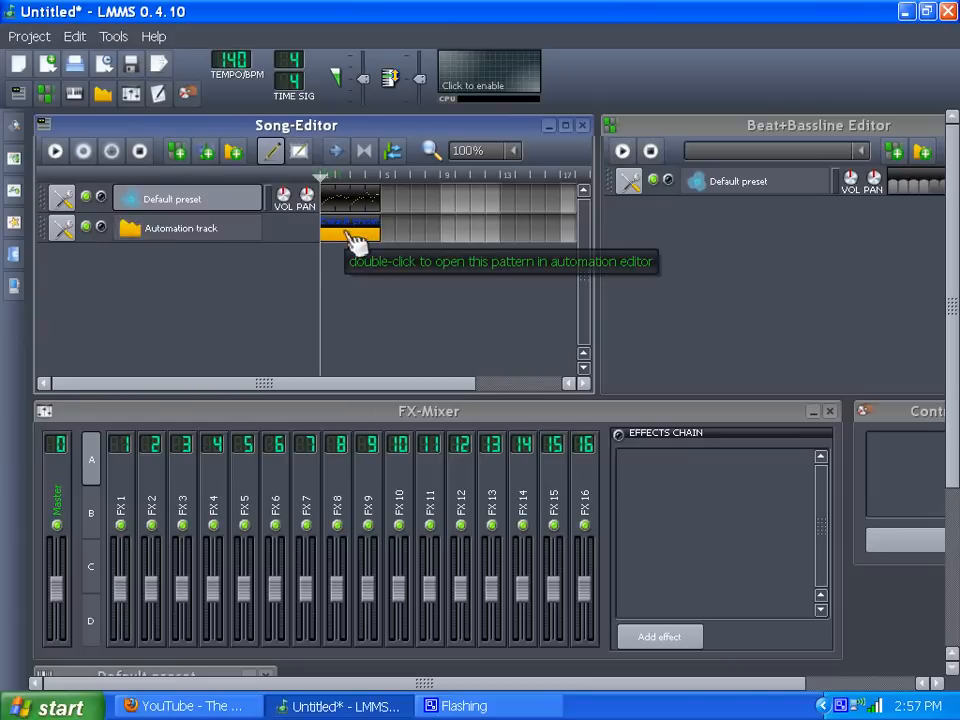
Preview the song briefly, and open the volume automation pattern in the Automation Editor
click(57, 152)
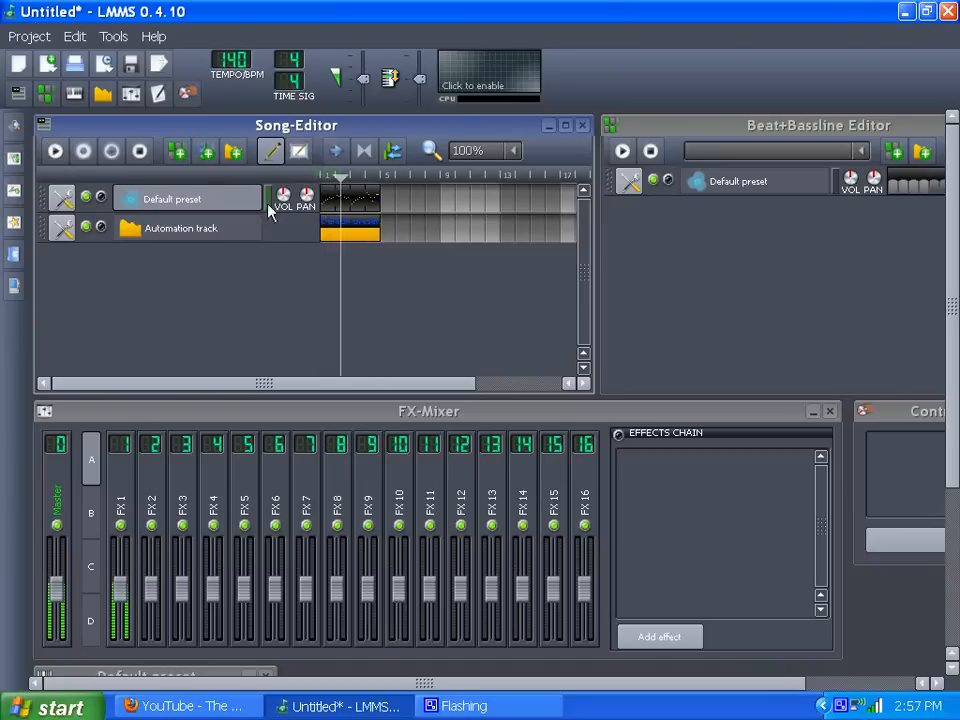
click(140, 150)
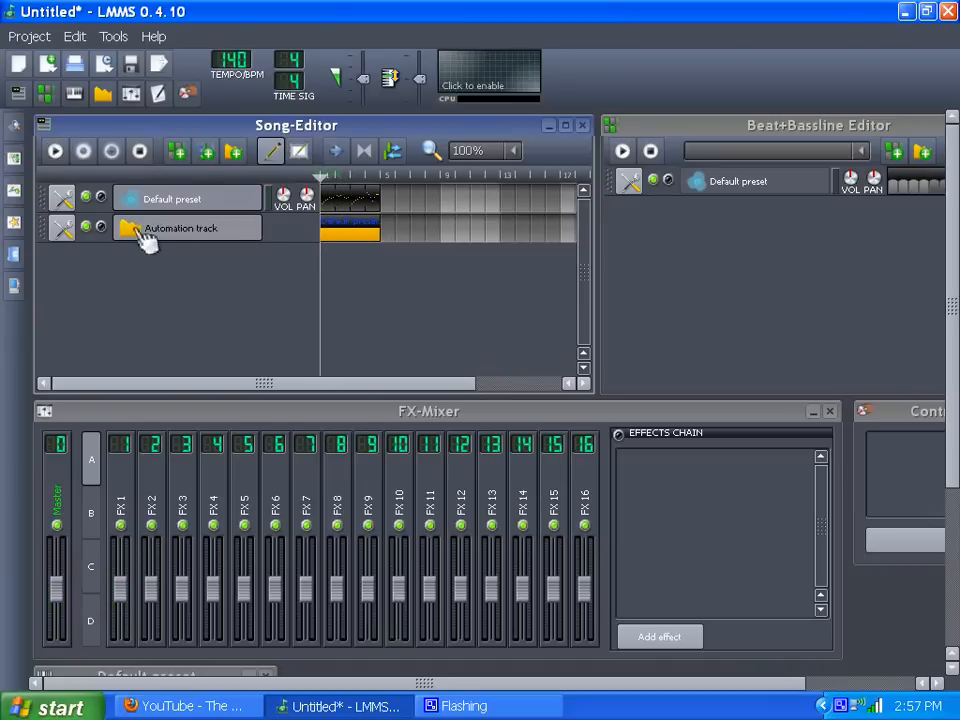
double_click(343, 238)
drag(311, 126, 405, 147)
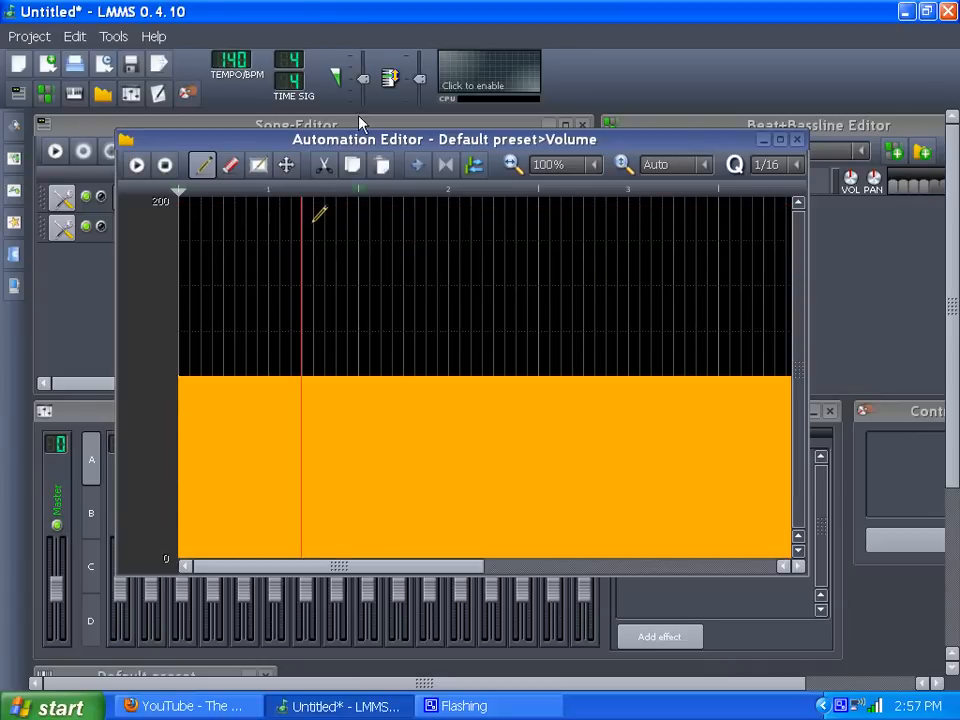
drag(389, 143, 368, 118)
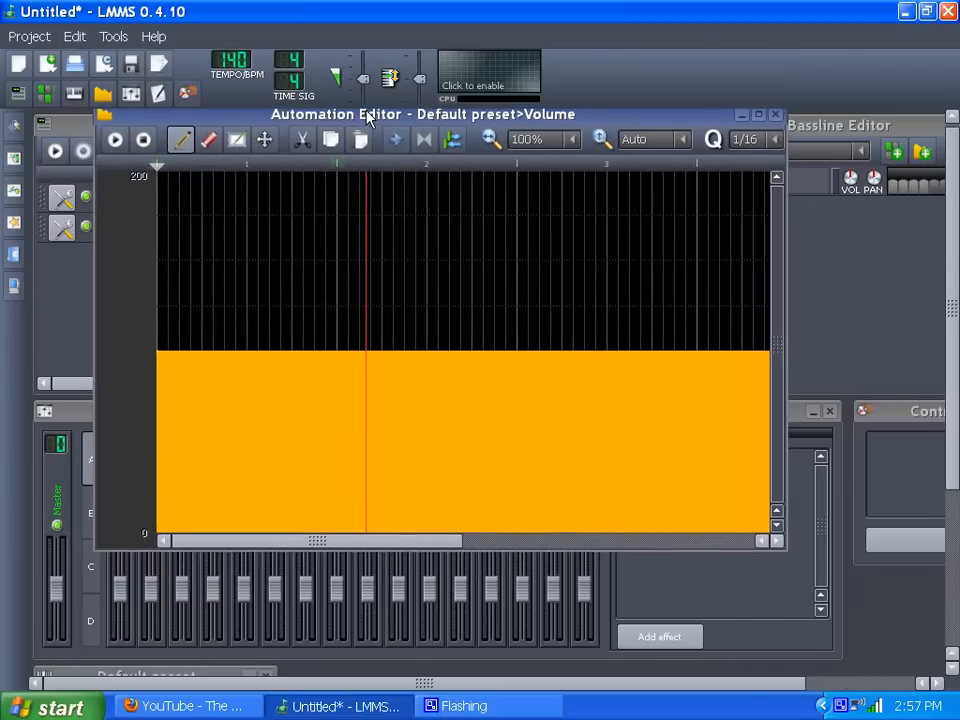
Draw a freehand wavy volume curve with two dips and two peaks across the automation pattern
click(174, 358)
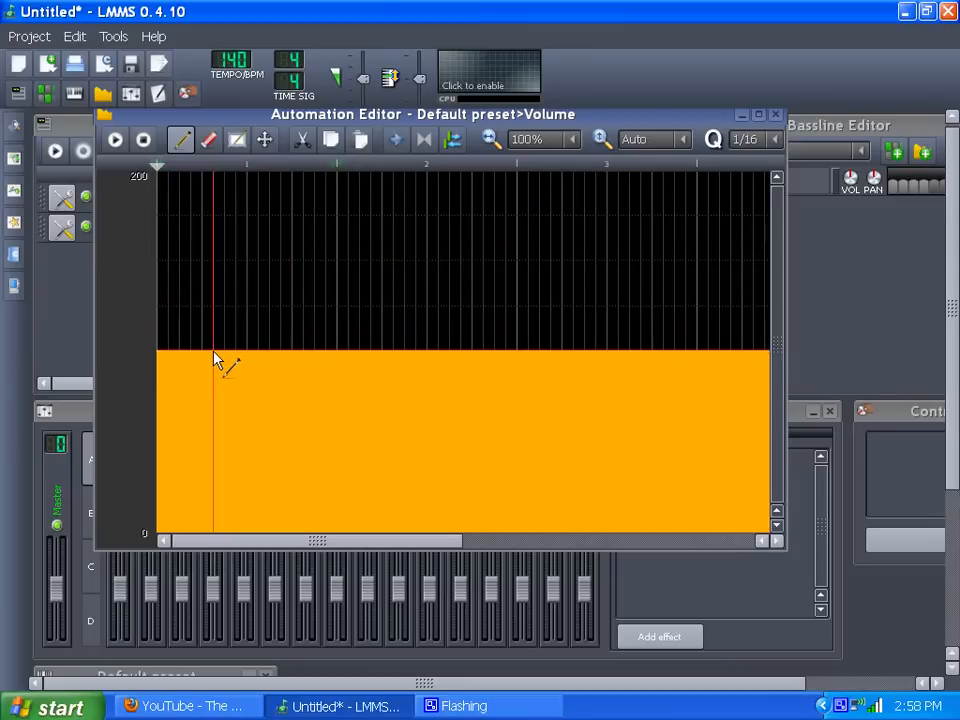
mouse_move(214, 360)
mouse_down()
mouse_move(298, 405)
mouse_move(445, 347)
mouse_move(510, 424)
mouse_move(651, 399)
mouse_move(722, 420)
mouse_up()
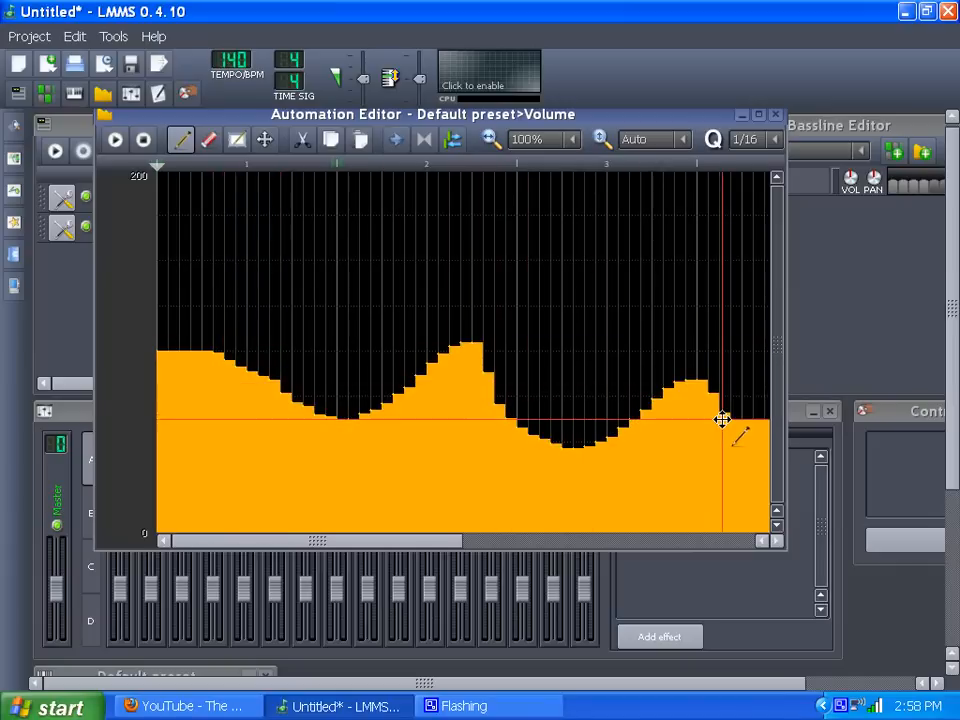
drag(424, 545, 574, 560)
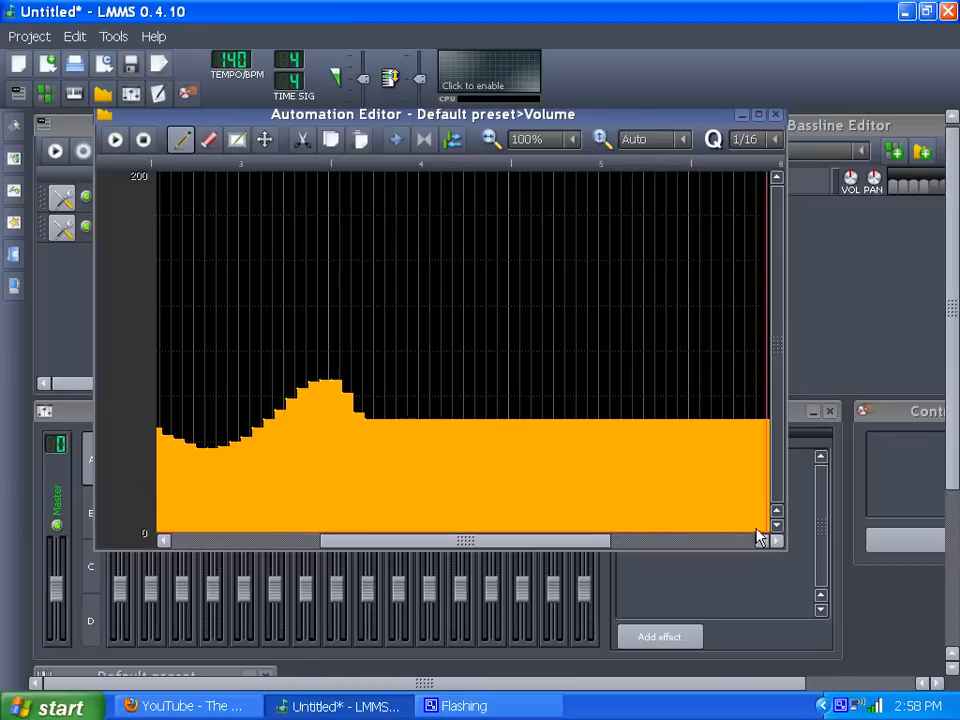
drag(553, 540, 405, 542)
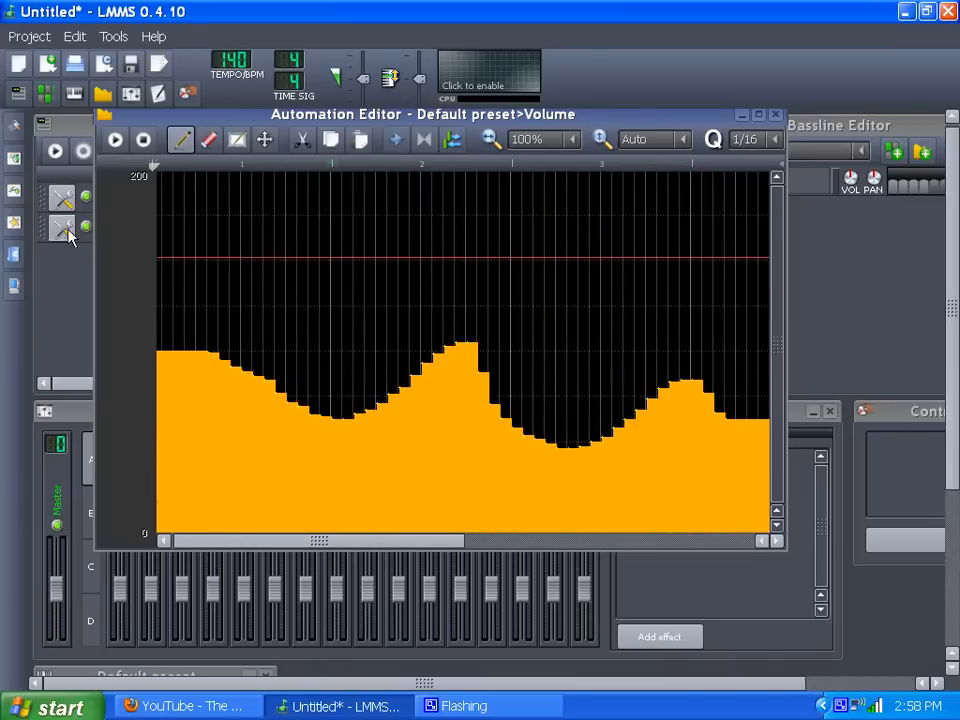
drag(190, 114, 223, 187)
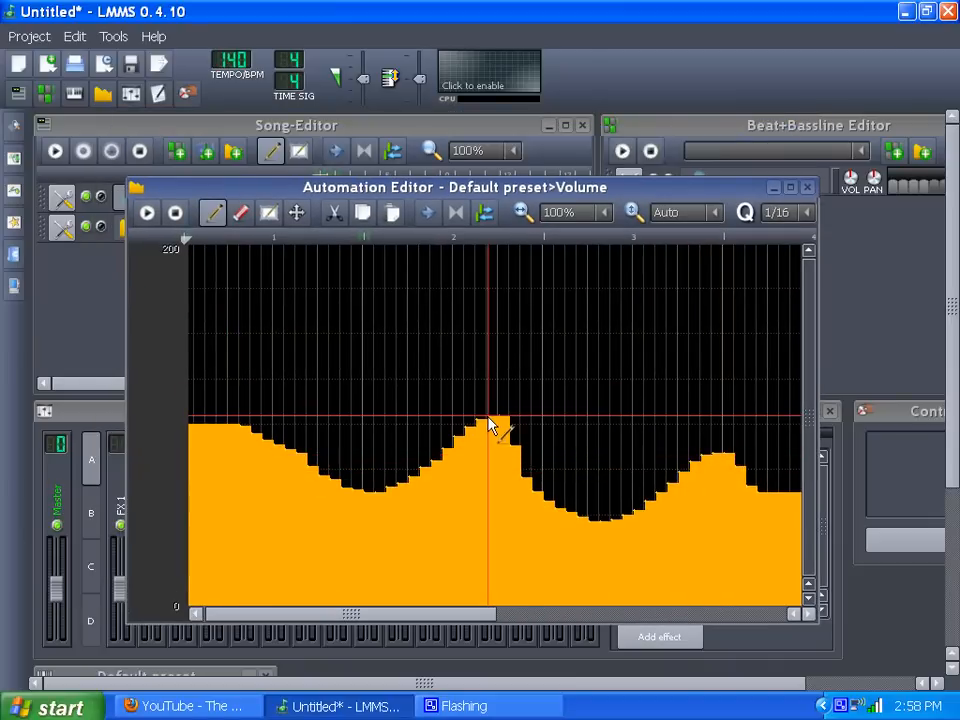
Erase individual automation points from the first downward slope of the volume curve
drag(489, 417, 466, 417)
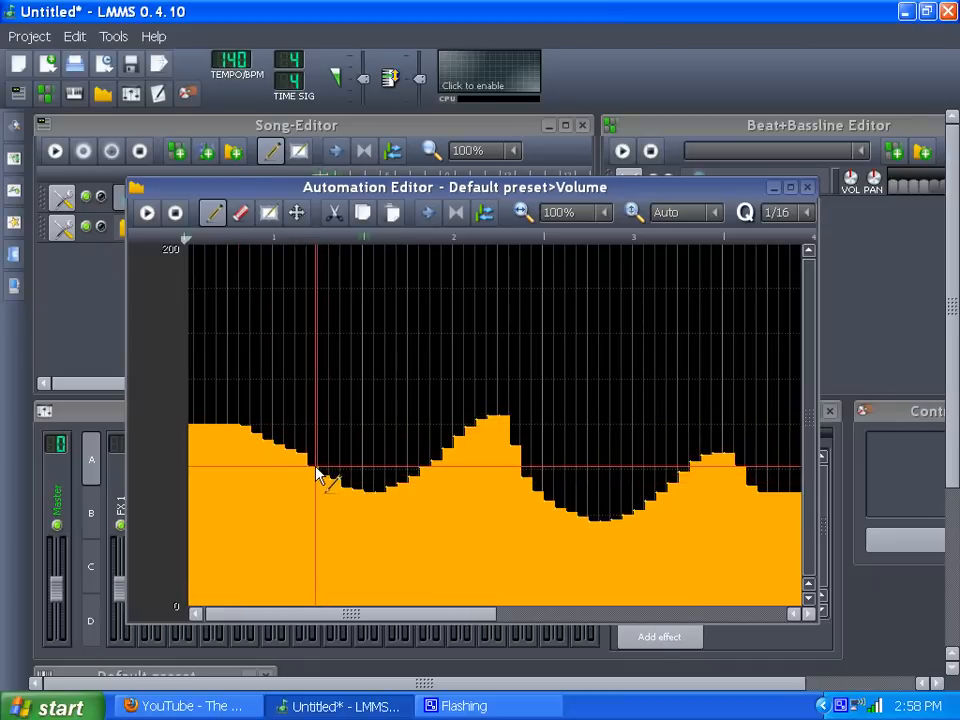
right_click(253, 436)
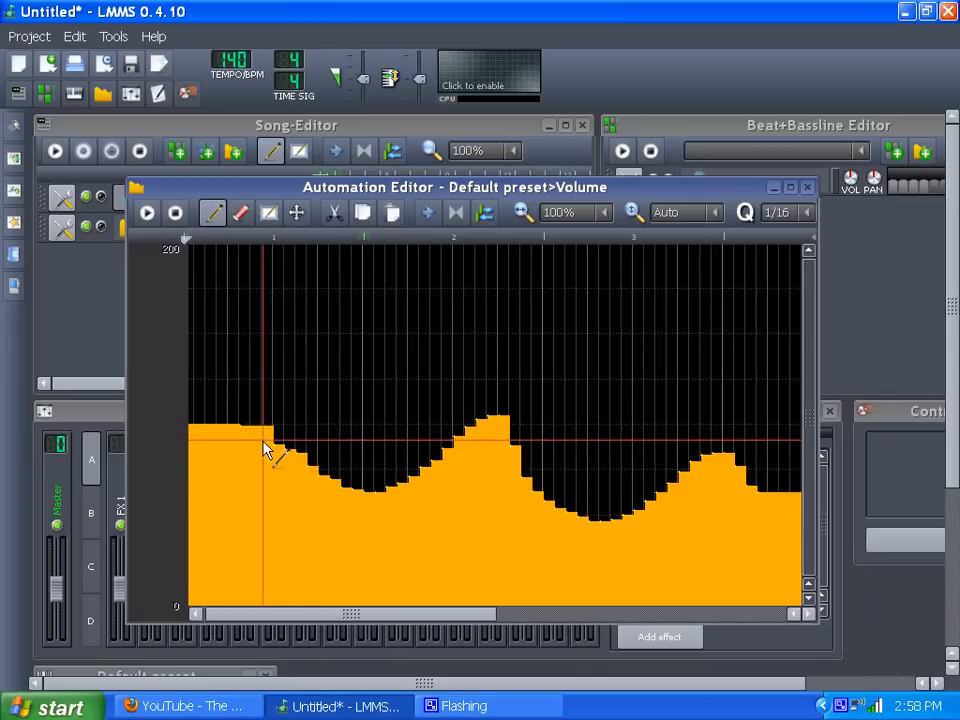
right_click(266, 443)
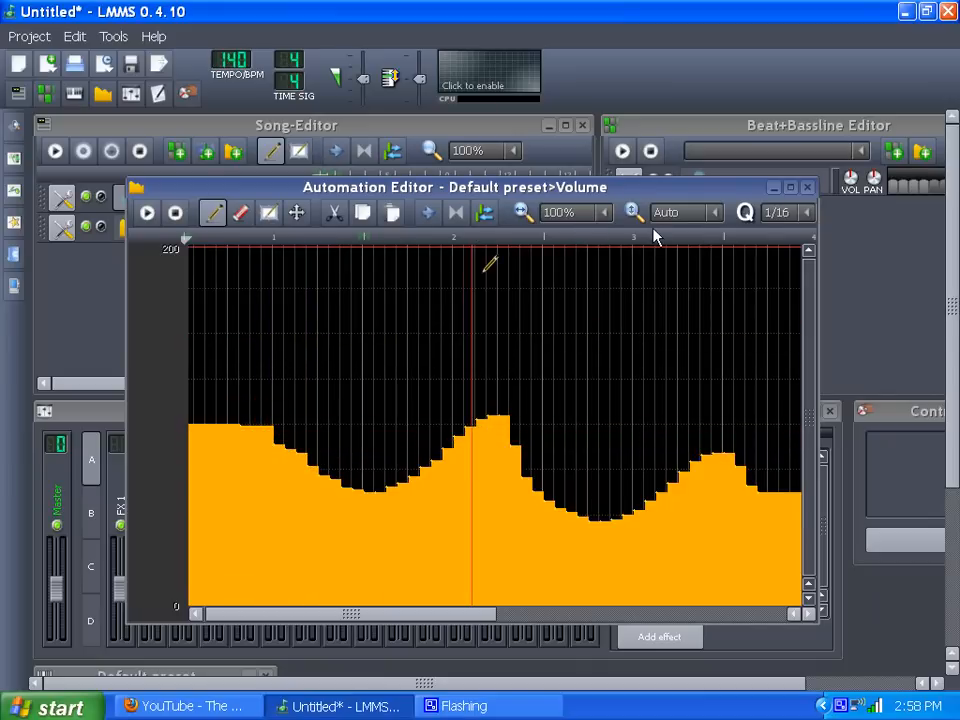
click(810, 218)
click(741, 208)
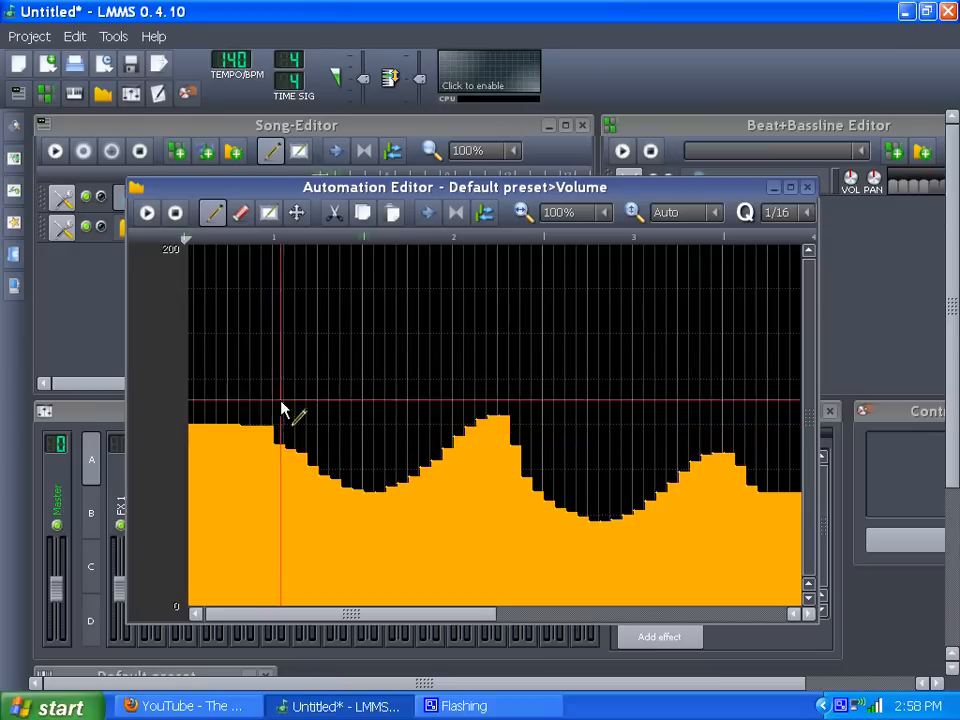
Select all the points of the wavy volume curve and delete them
click(270, 213)
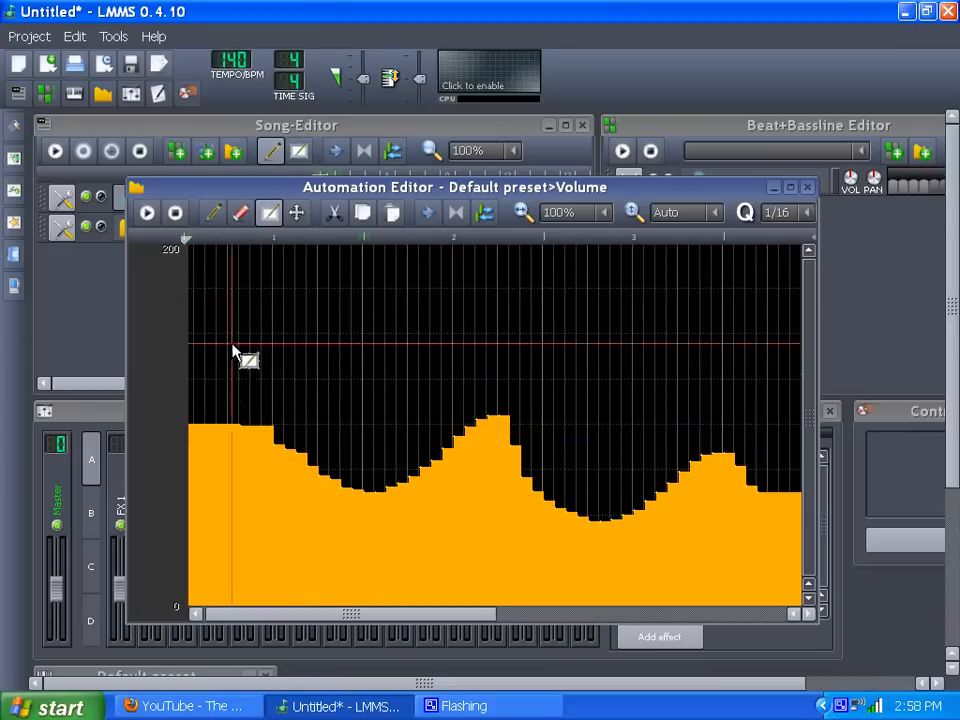
drag(214, 379, 768, 528)
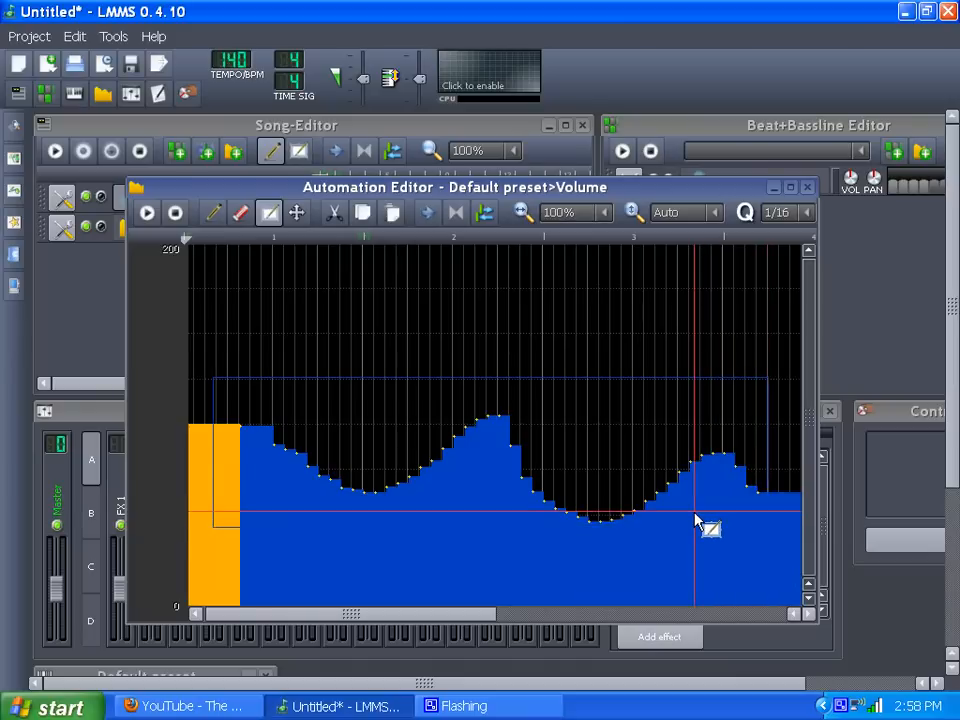
key(Delete)
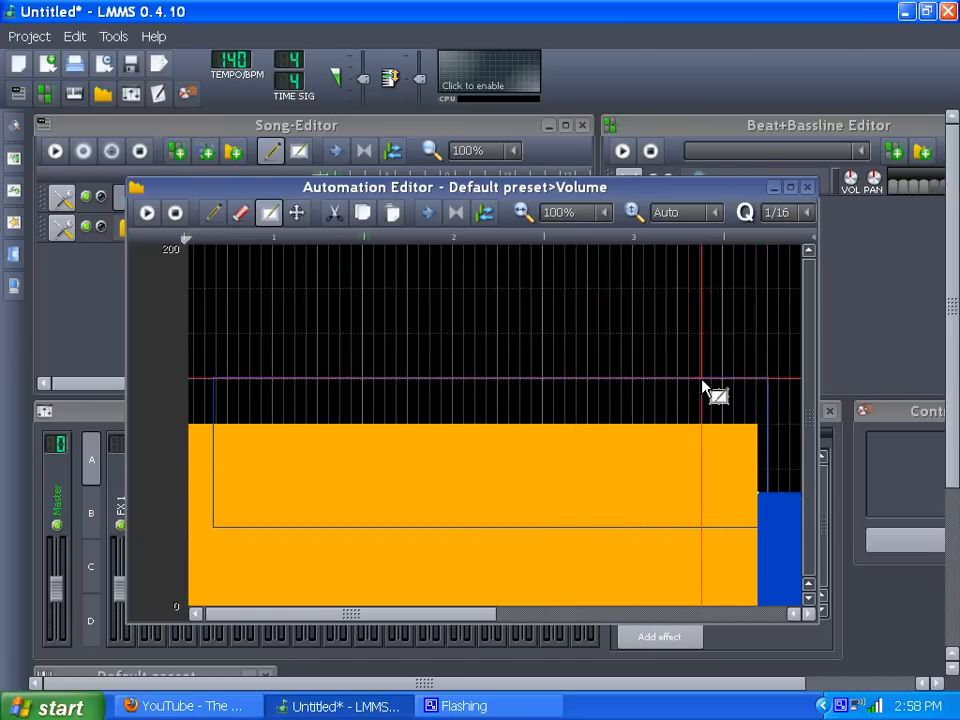
drag(702, 381, 797, 533)
key(Delete)
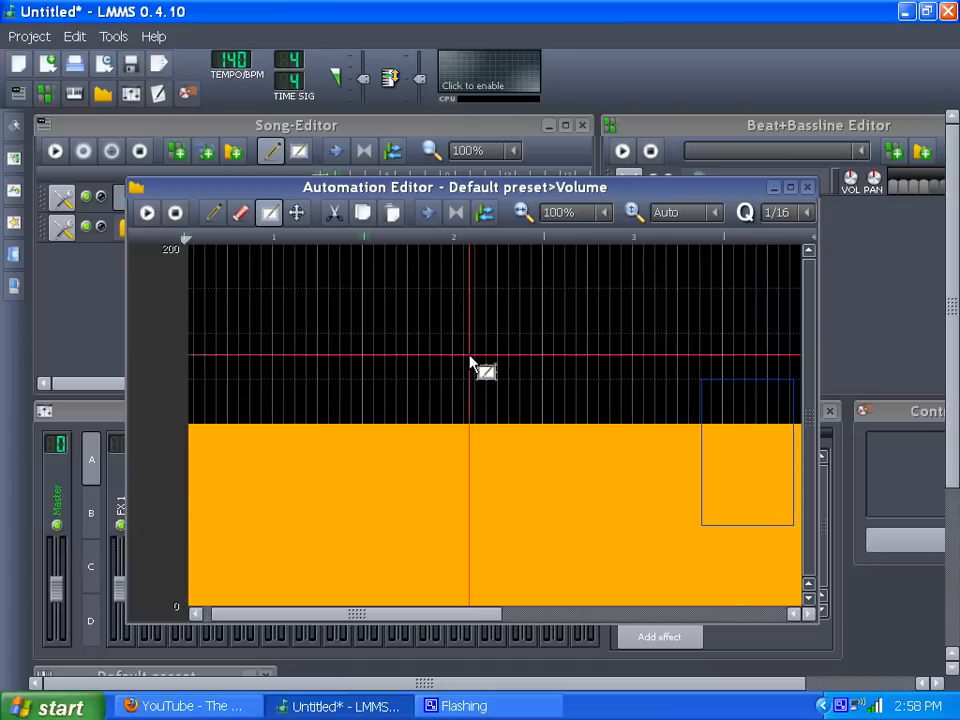
Draw a straight falling volume ramp from near the pattern's start down to a low level shortly past the bar 3 mark
click(214, 214)
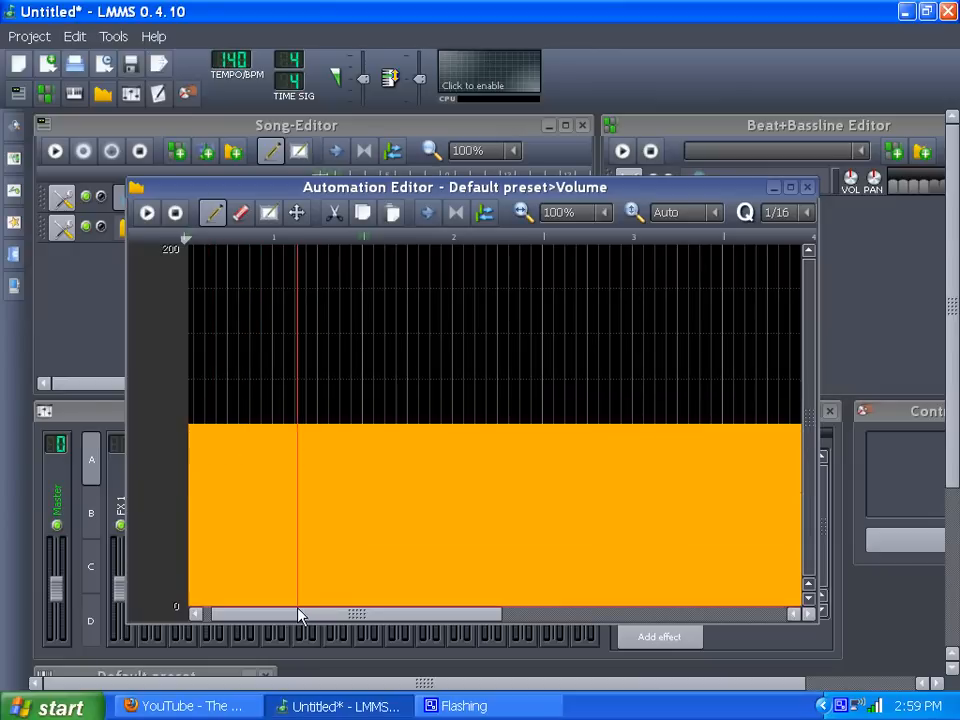
drag(298, 613, 244, 613)
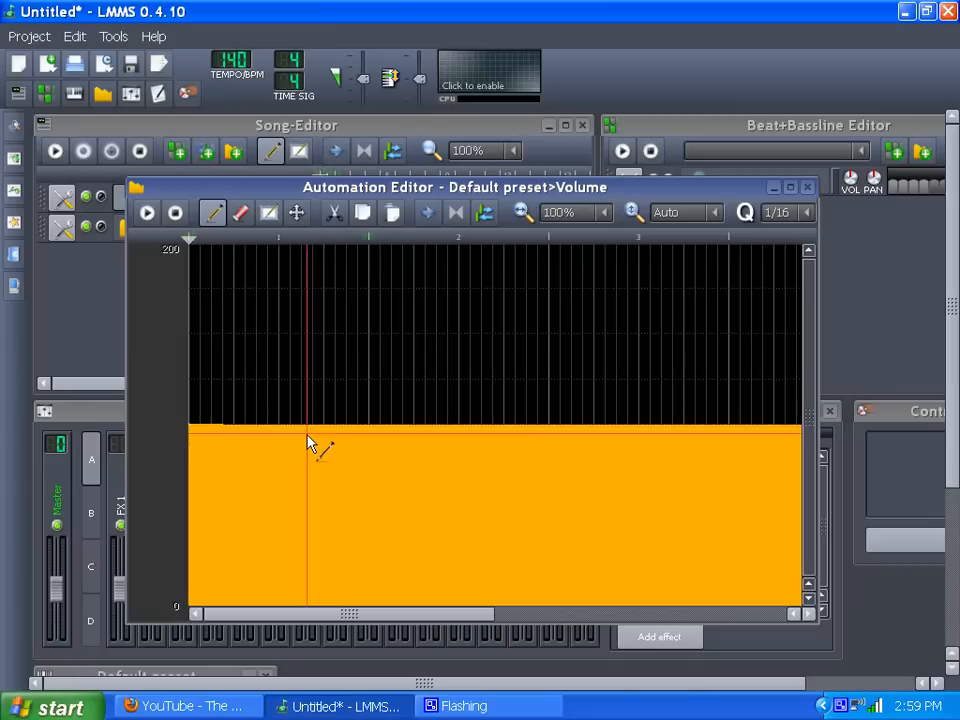
click(709, 578)
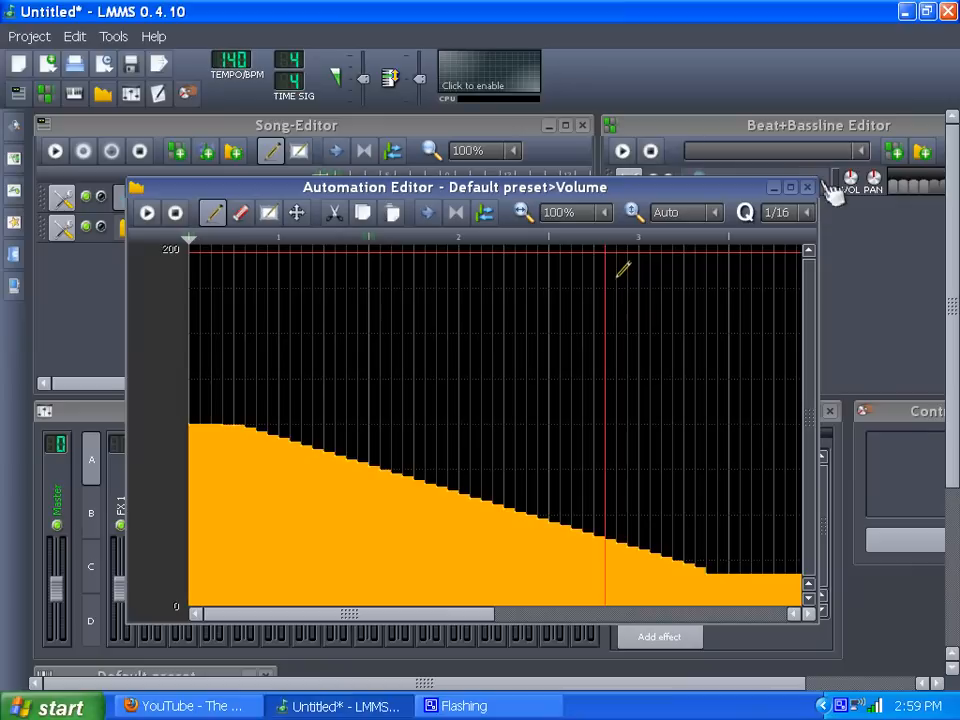
Close the Automation Editor and play the song to hear the volume fade, stopping playback at the end
click(808, 189)
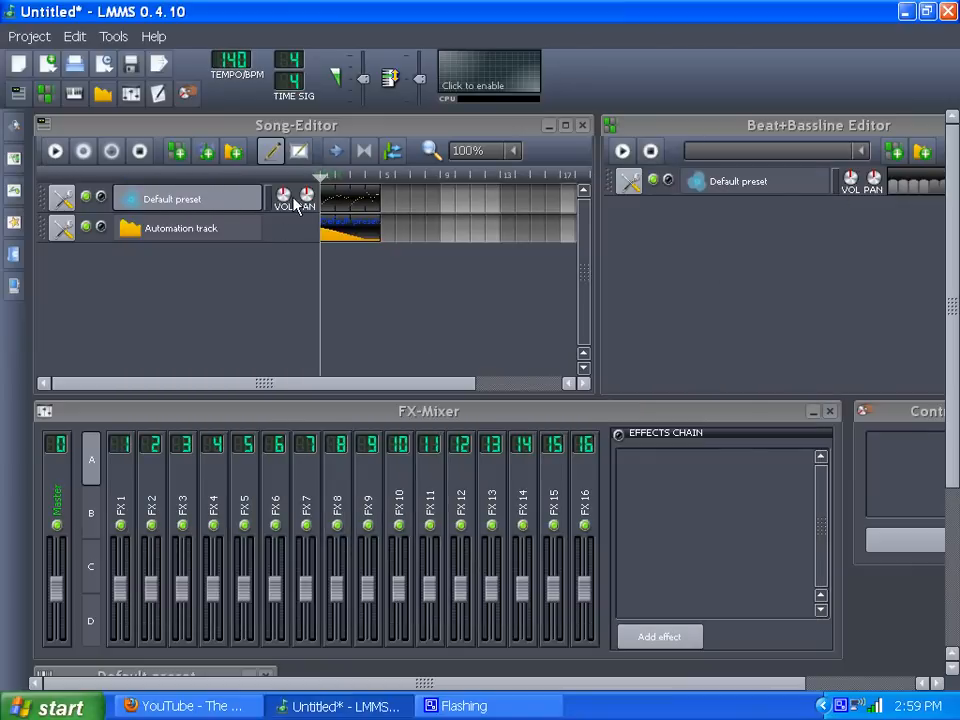
click(54, 152)
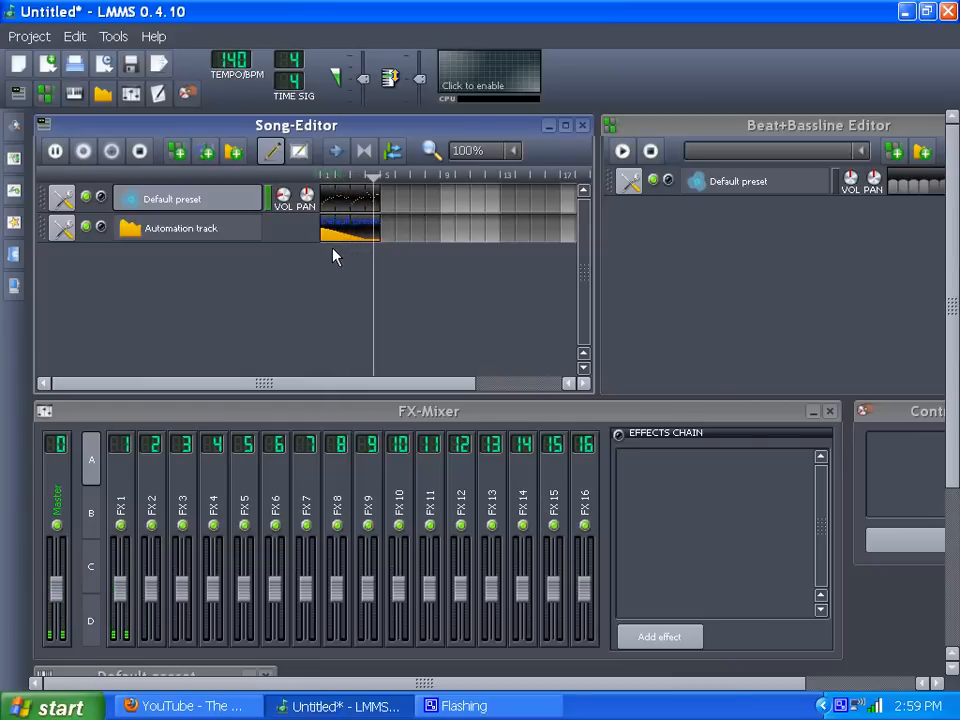
click(141, 151)
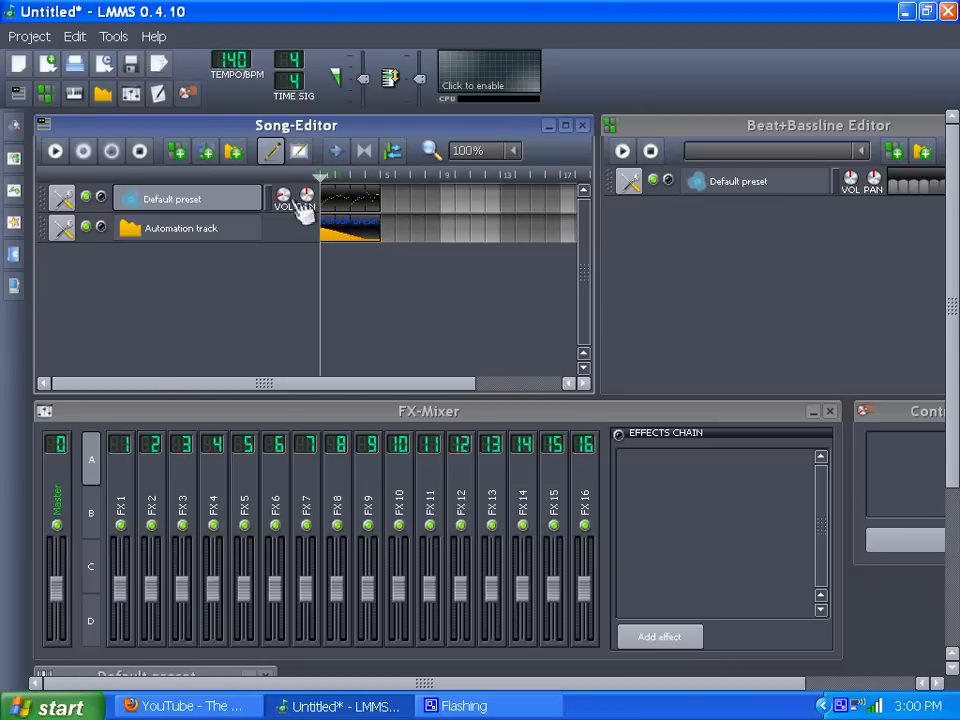
Set the Default preset track's volume to 100 and delete the volume automation pattern from the Automation track
drag(283, 195, 283, 225)
double_click(283, 193)
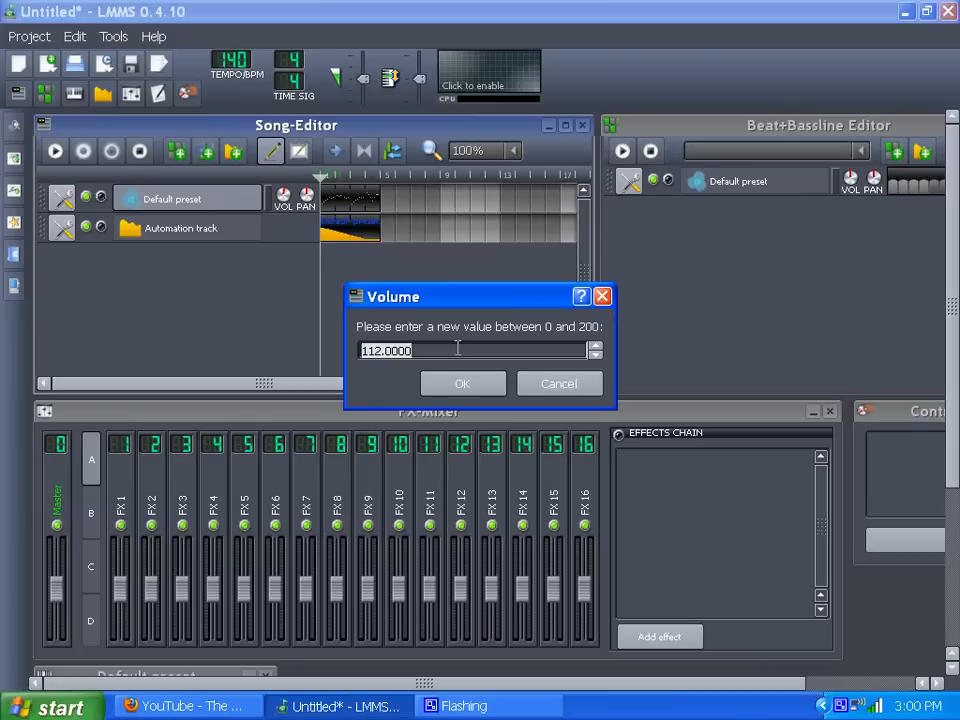
text(10)
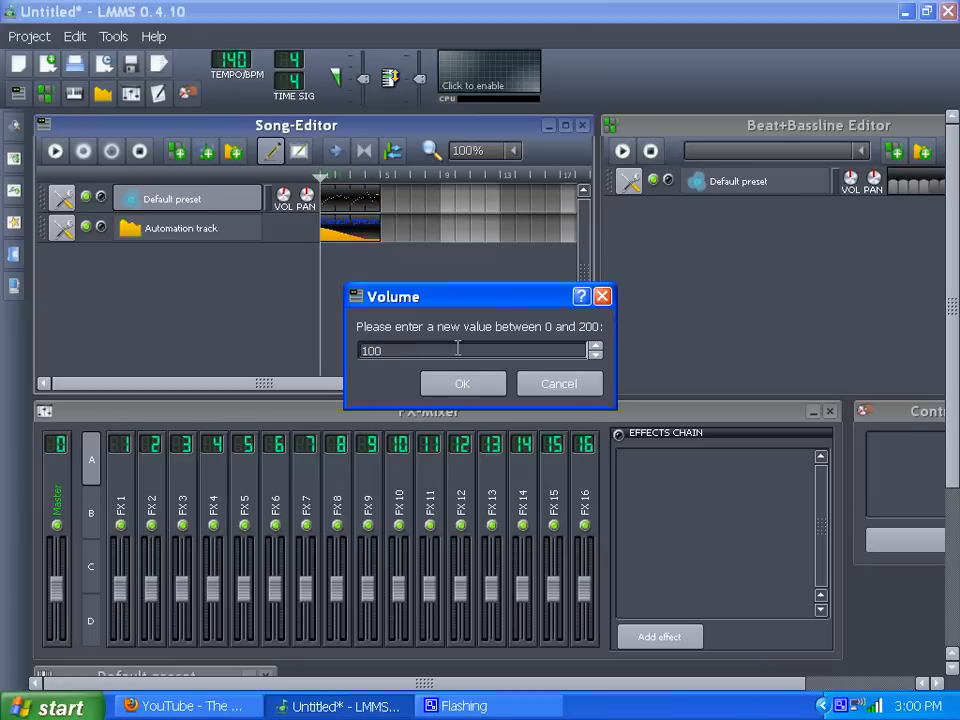
text(0)
click(462, 383)
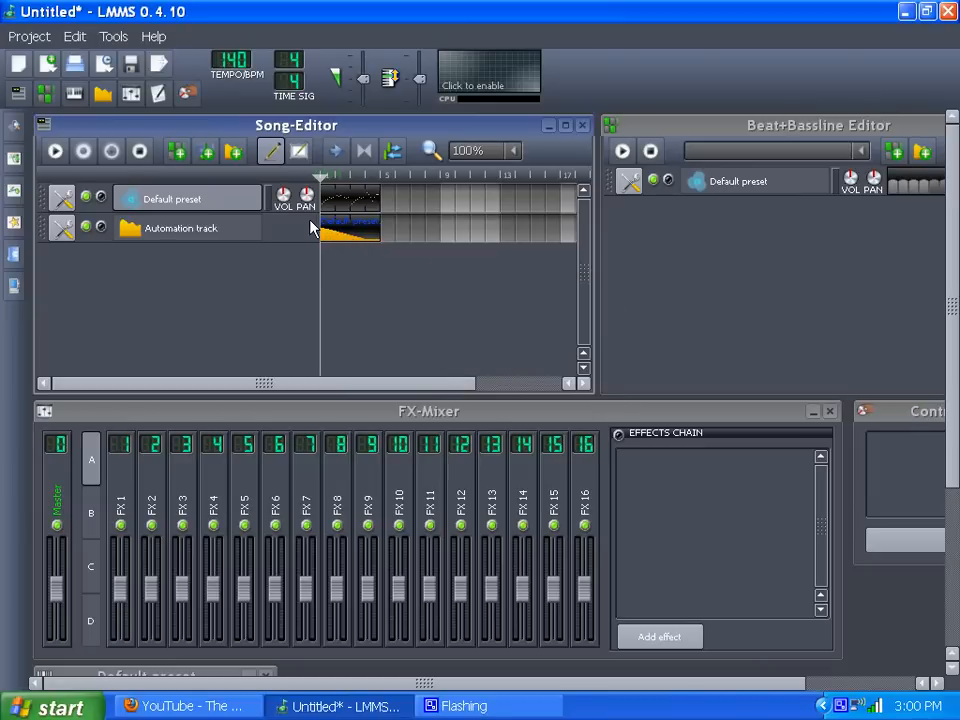
middle_click(345, 236)
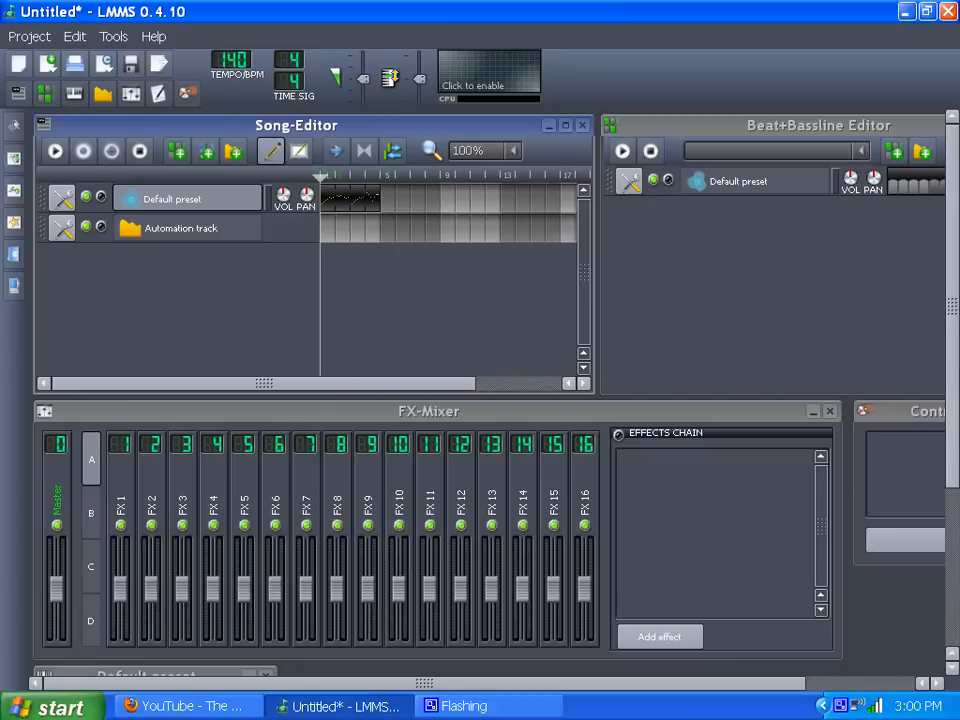
Add a four-bar automation pattern at the start of the Automation track and link the Default preset track's panning knob to it
click(333, 234)
drag(339, 236, 373, 229)
drag(313, 198, 345, 231)
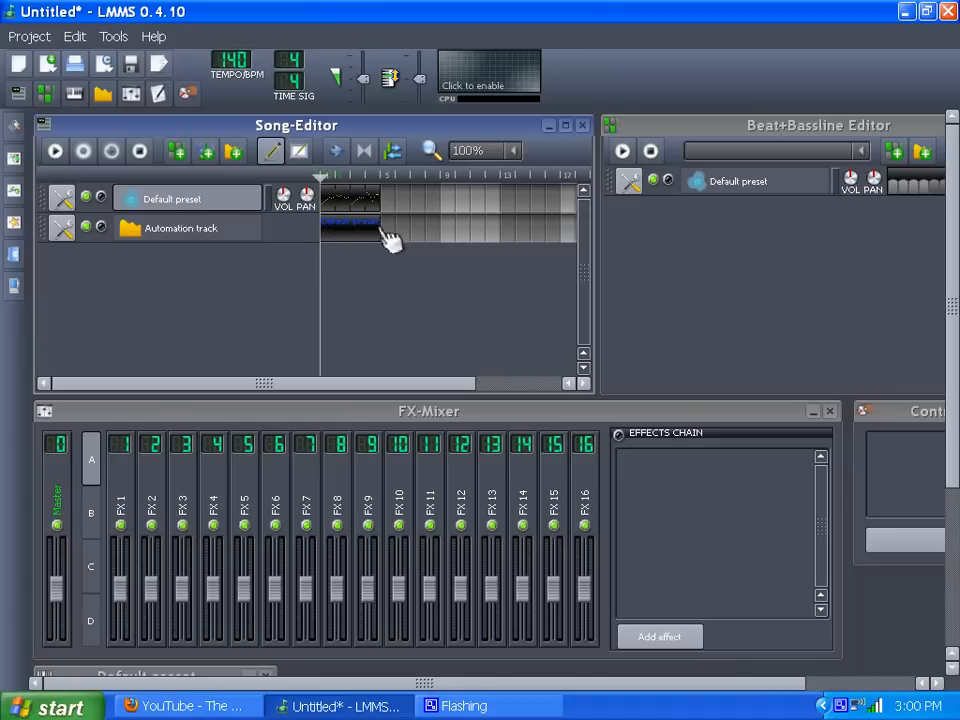
Draw a wavy panning curve swinging above and below centre up to midway between marks 3 and 4, and play the song to hear it
double_click(358, 230)
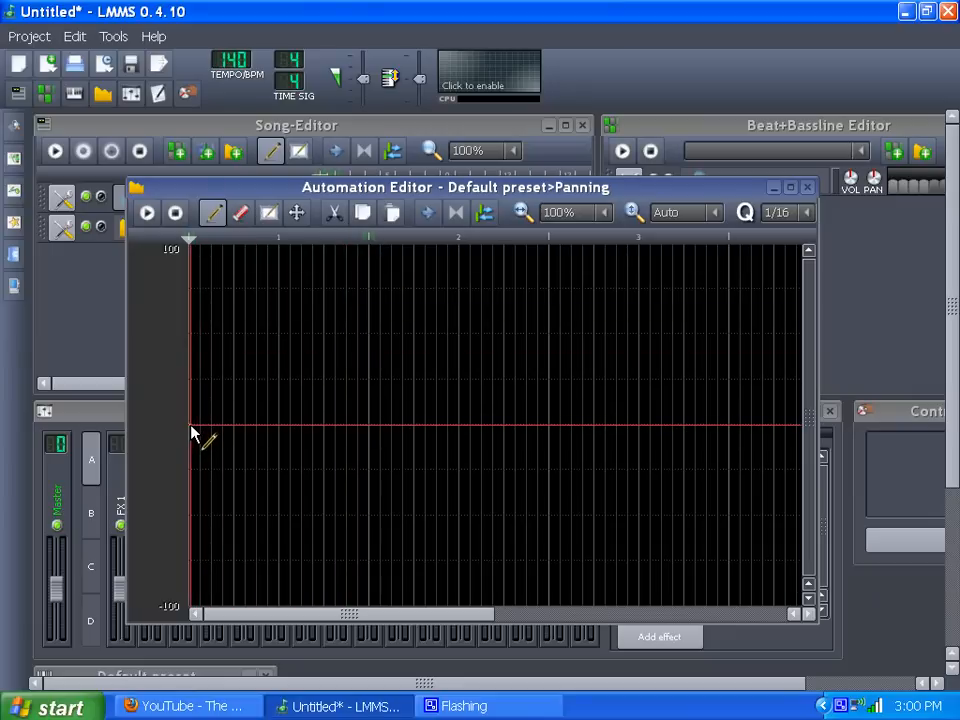
mouse_move(191, 428)
mouse_down()
mouse_move(279, 317)
mouse_move(305, 327)
mouse_move(309, 420)
mouse_move(334, 521)
mouse_move(367, 551)
mouse_move(420, 519)
mouse_move(582, 307)
mouse_move(643, 313)
mouse_move(730, 517)
mouse_up()
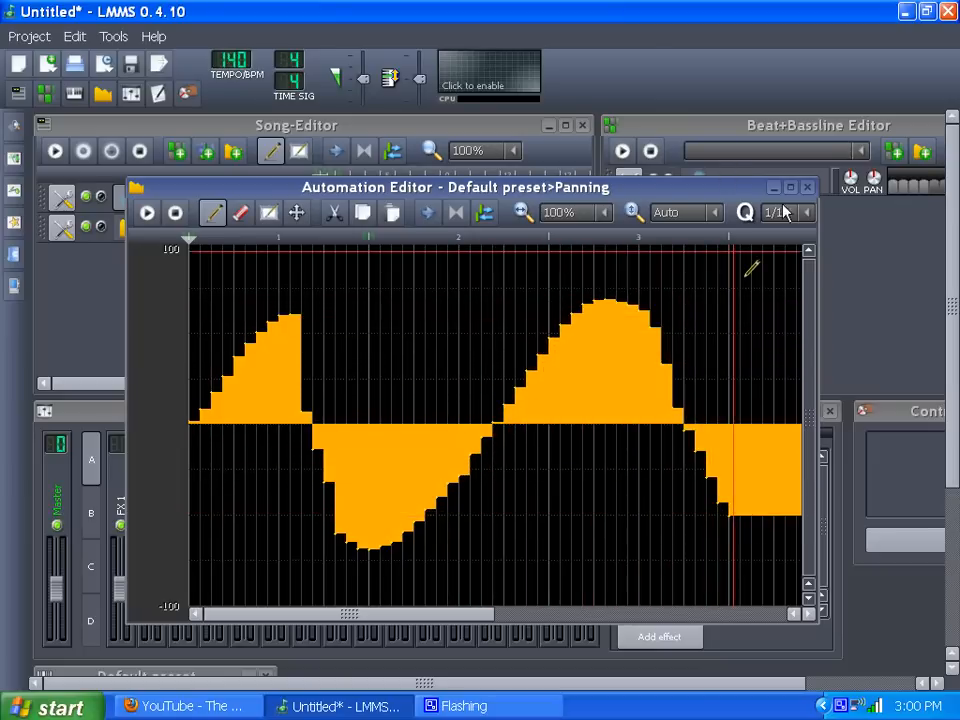
click(808, 188)
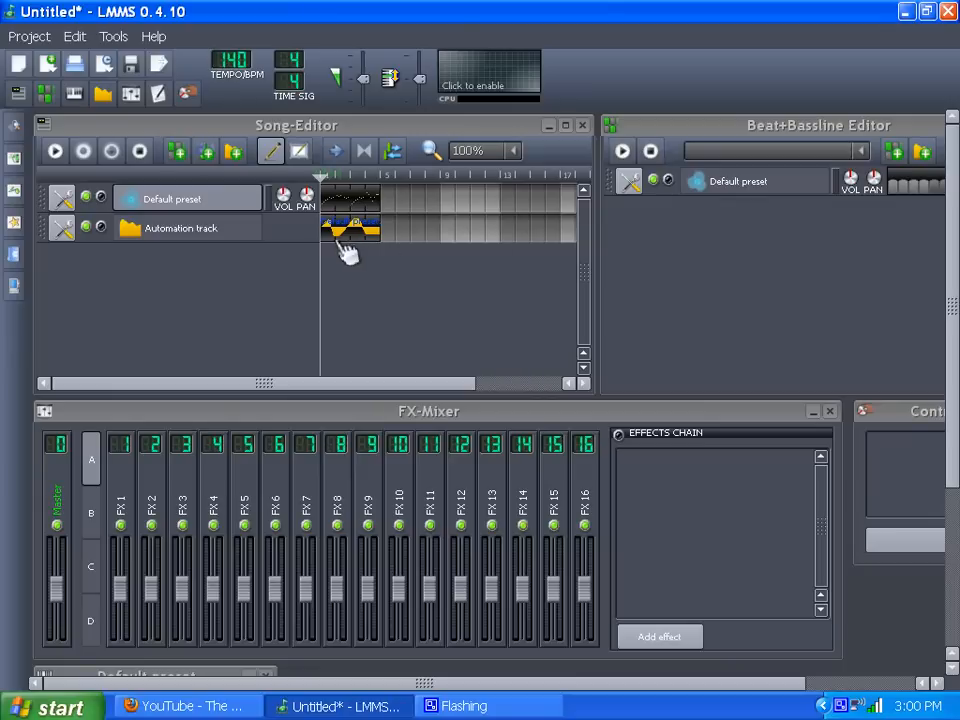
click(55, 152)
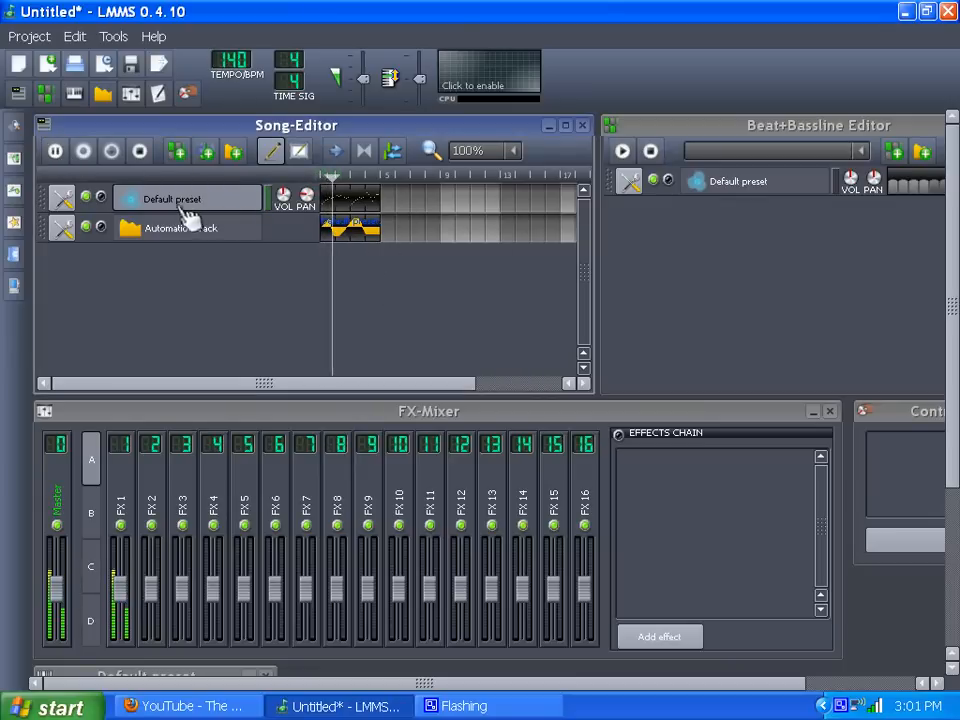
click(139, 152)
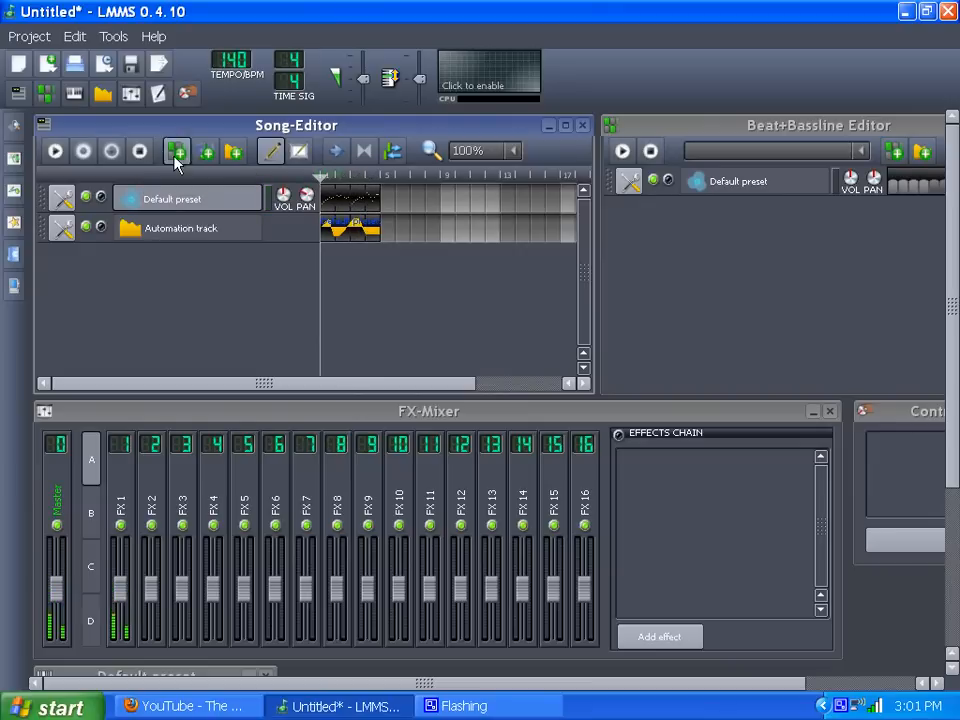
Bring the end of the panning curve back to centre shortly past the bar 4 mark and close the Automation Editor
double_click(372, 236)
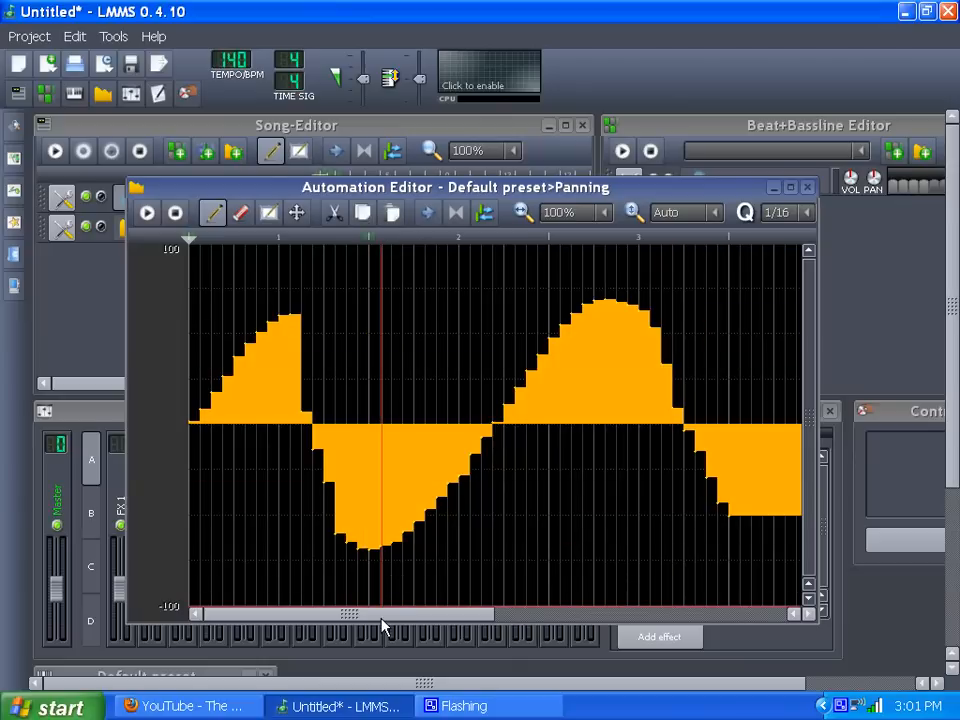
drag(380, 625, 515, 627)
mouse_move(435, 514)
mouse_down()
mouse_move(515, 447)
mouse_move(503, 432)
mouse_move(511, 423)
mouse_up()
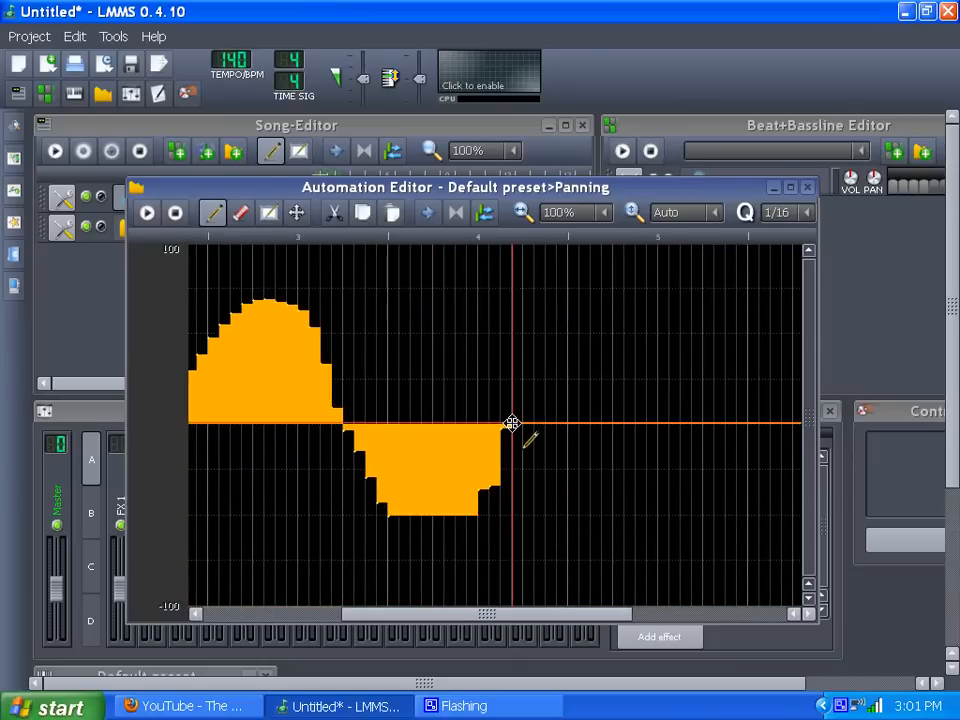
click(808, 188)
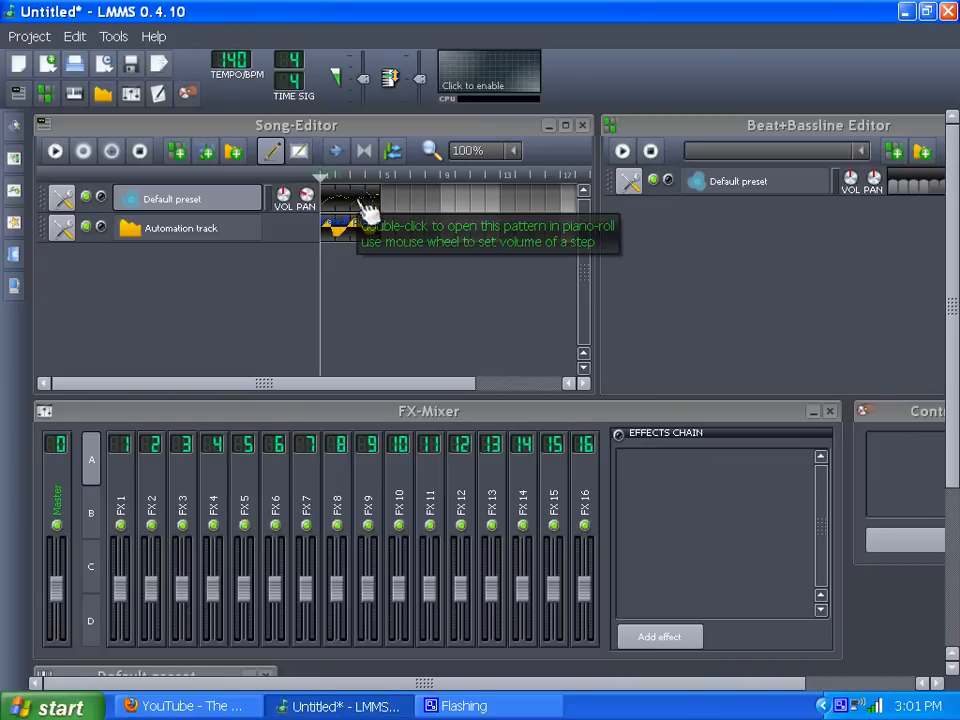
Copy the Default preset's melody pattern to bar 5 and add a four-bar automation pattern beneath the copy
drag(370, 213, 411, 212)
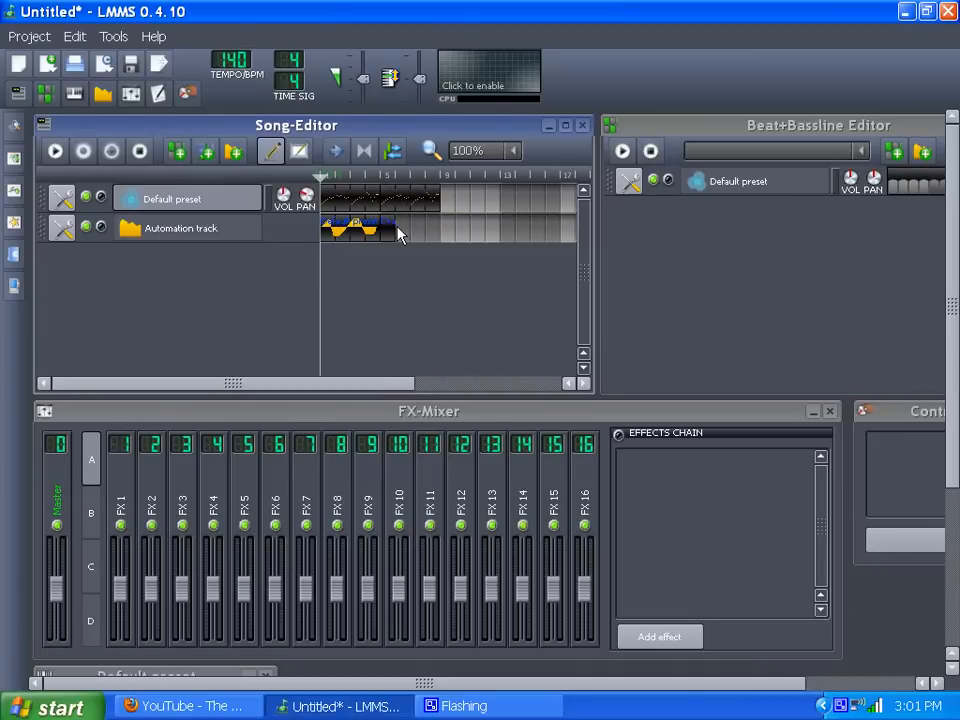
drag(399, 229, 437, 226)
Check the Default preset's FX channel number and link the FX 1 fader to the second automation pattern
drag(957, 392, 958, 527)
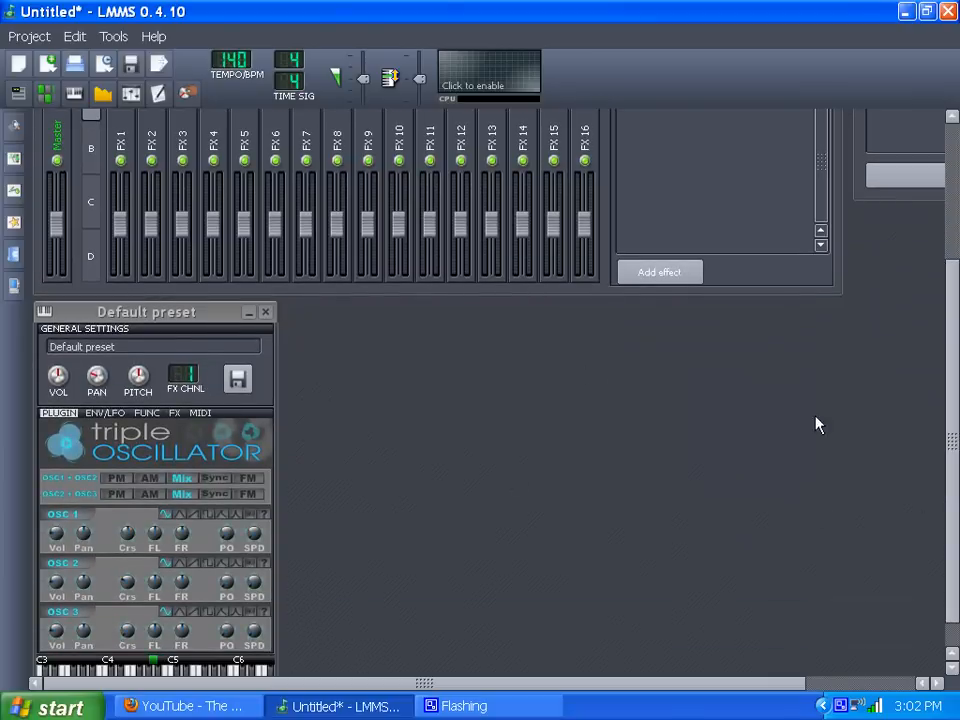
drag(957, 484, 957, 520)
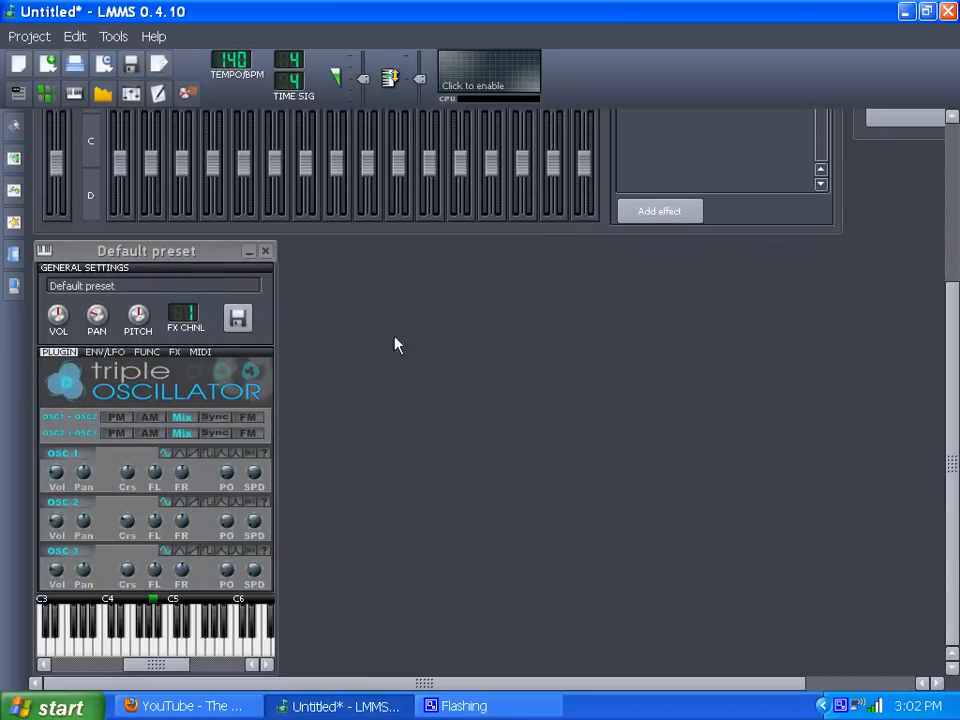
drag(953, 474, 887, 349)
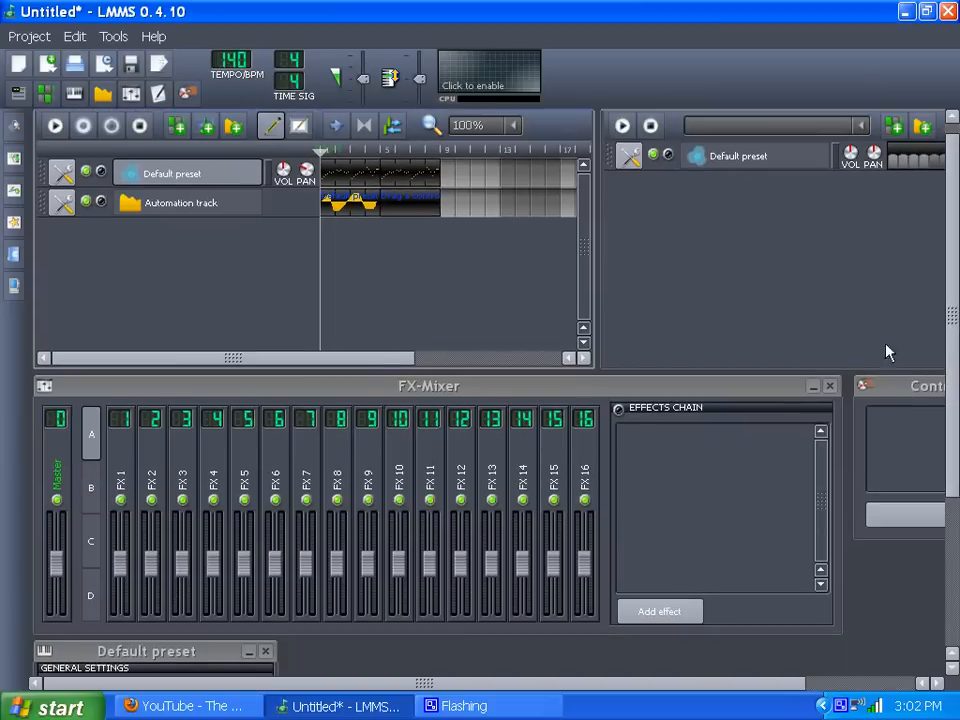
click(130, 578)
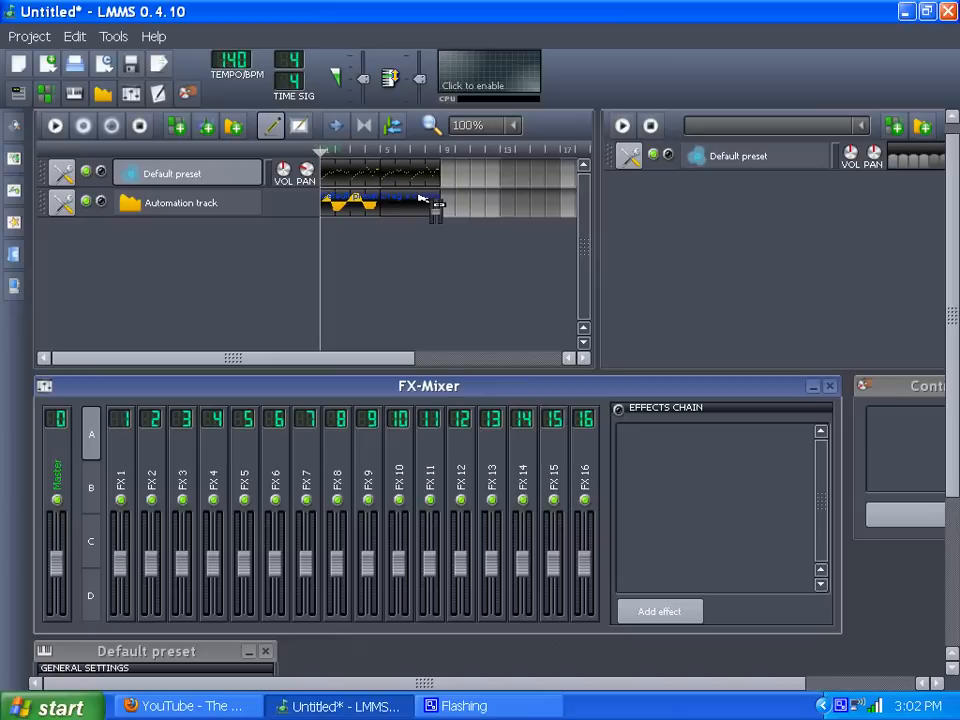
drag(411, 203, 413, 205)
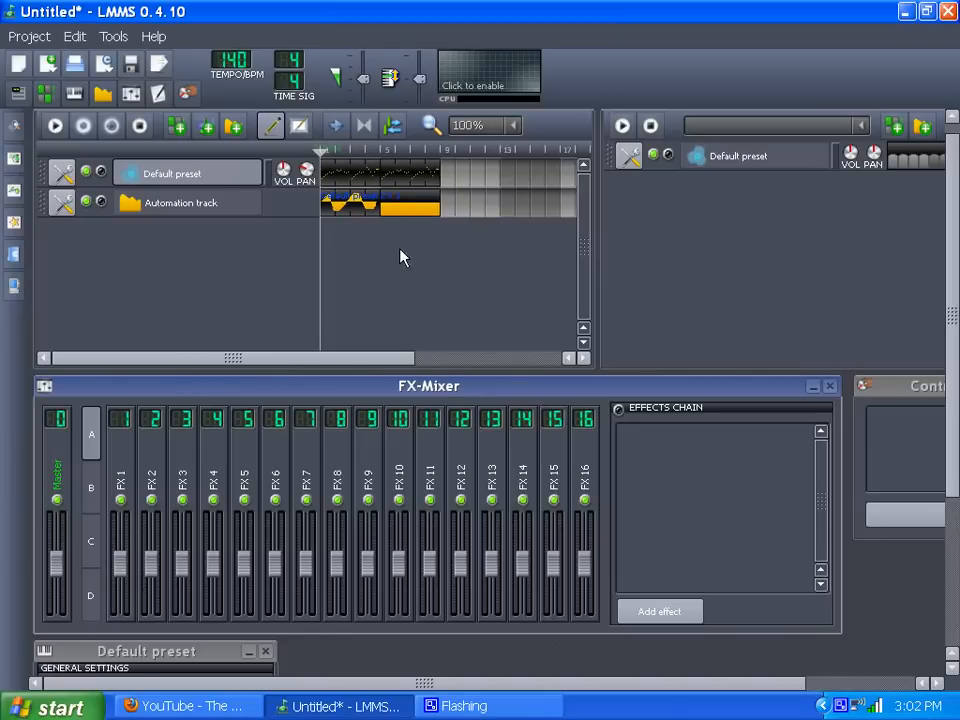
Draw a straight falling ramp in the FX 1 pattern from its start level down to nearly zero shortly past the bar 3 mark
double_click(410, 206)
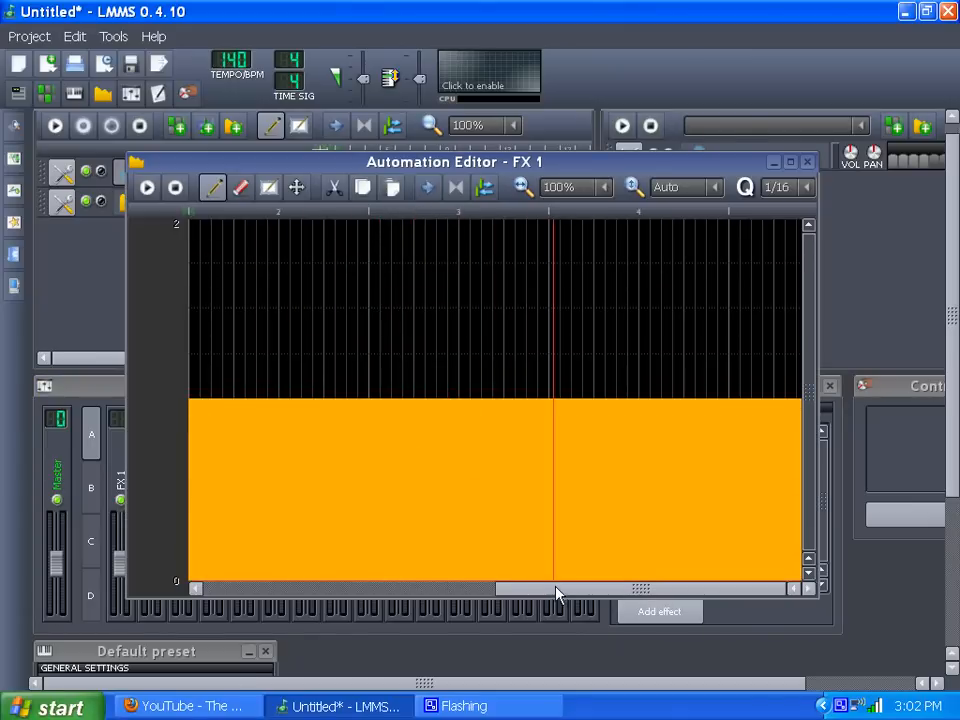
drag(557, 594, 195, 600)
click(807, 162)
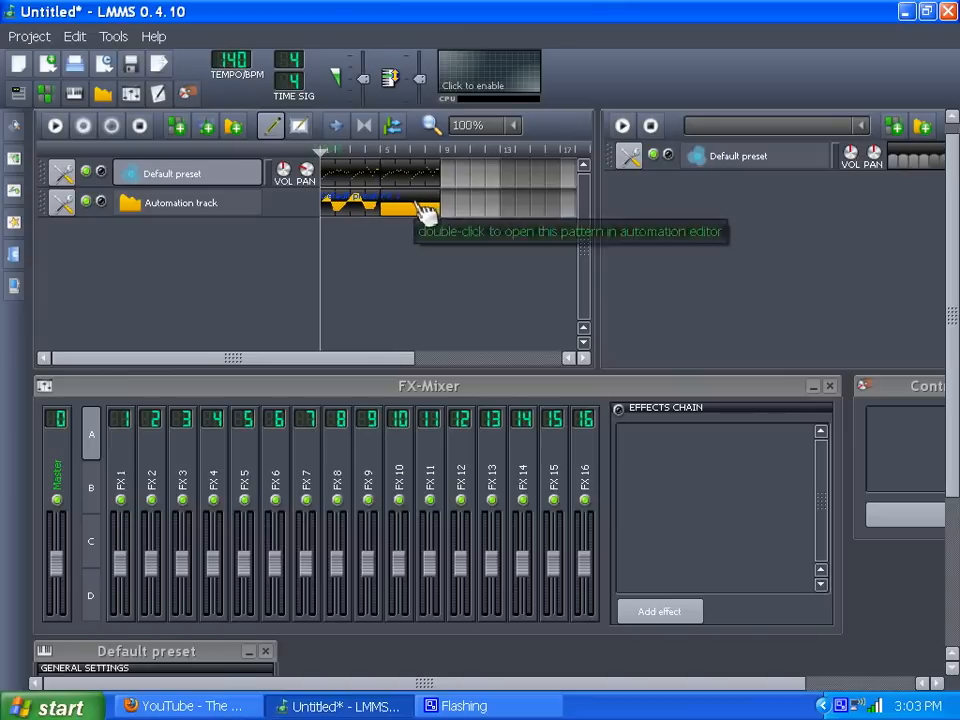
drag(420, 208, 421, 203)
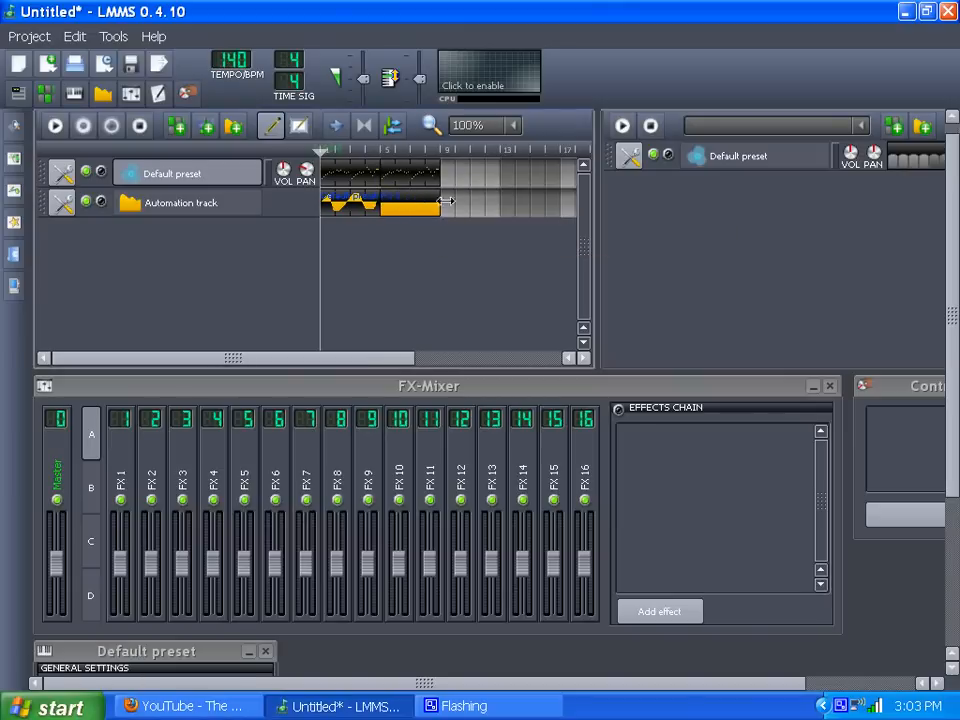
double_click(411, 207)
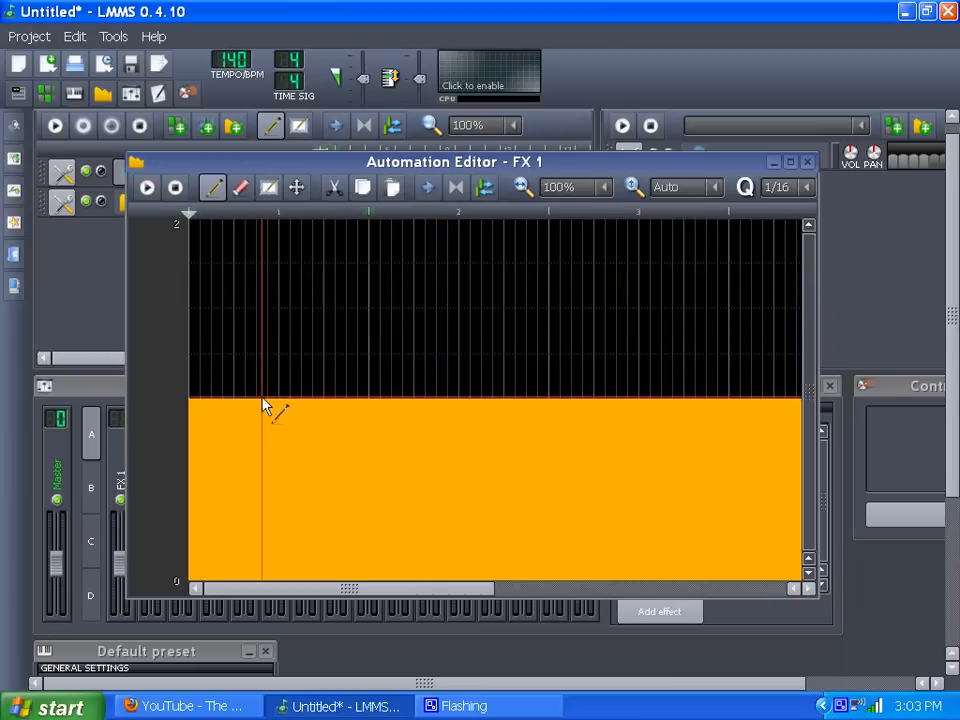
click(658, 576)
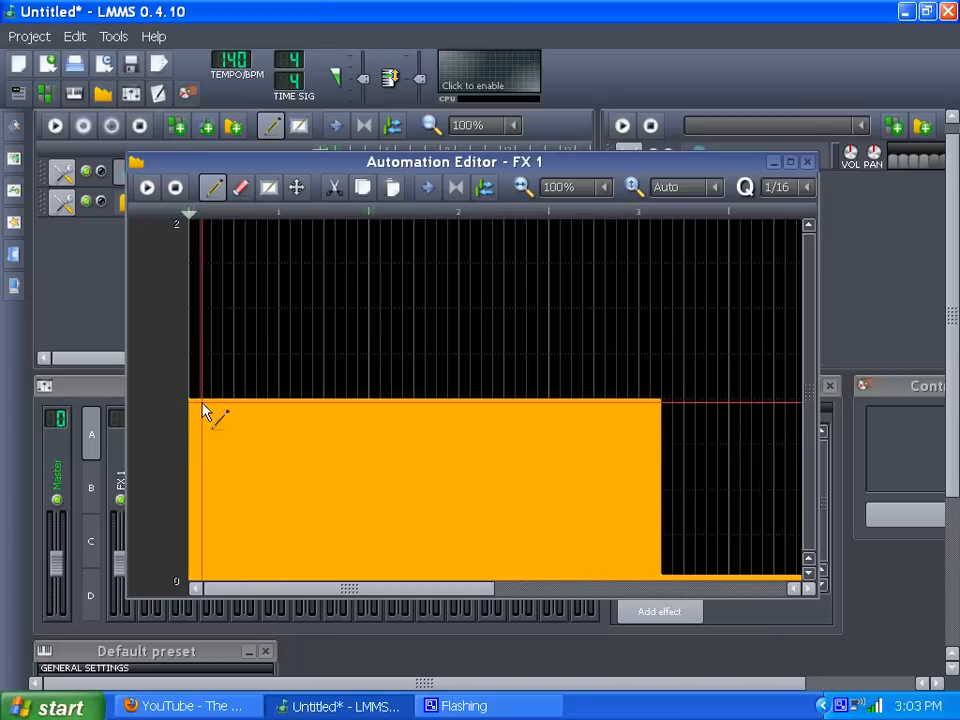
shift+click(664, 576)
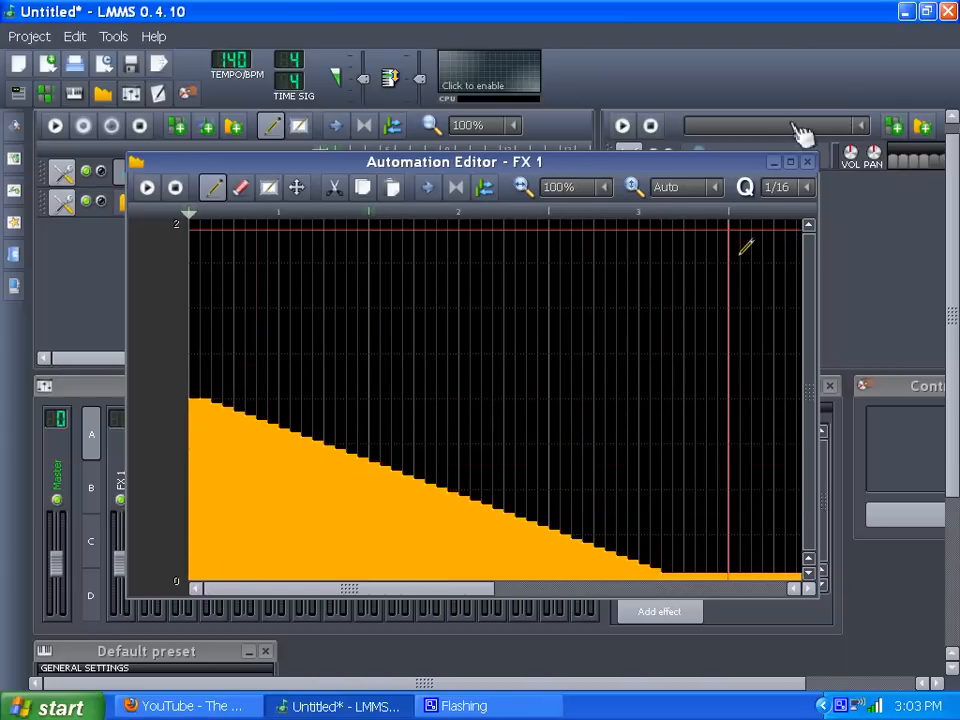
click(807, 161)
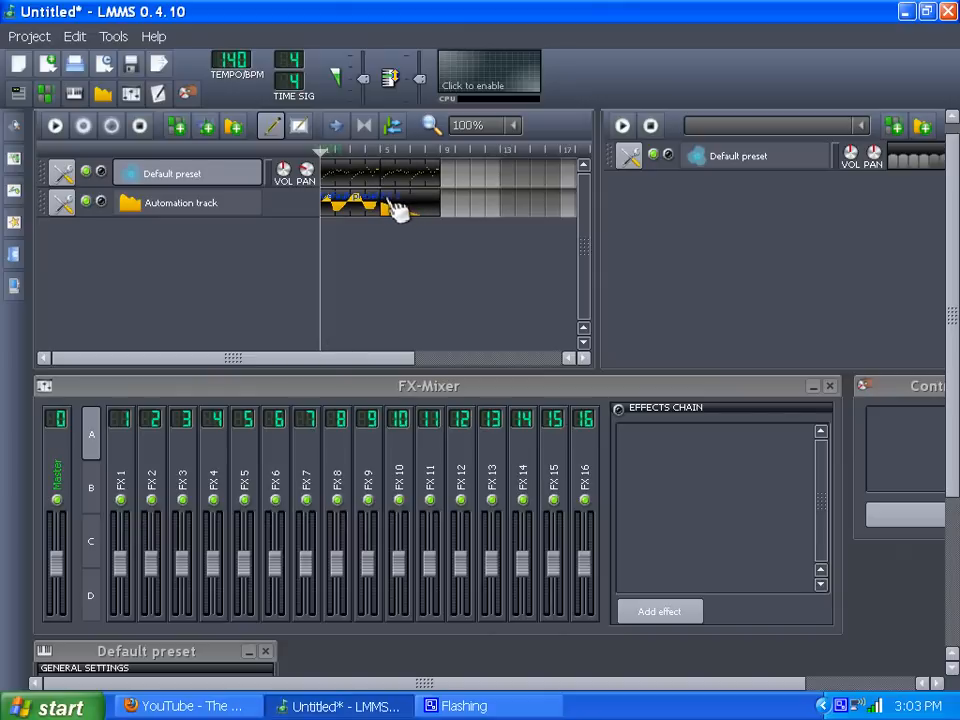
Play the song twice to hear the panning and the FX 1 fade, stopping playback after each pass
click(53, 127)
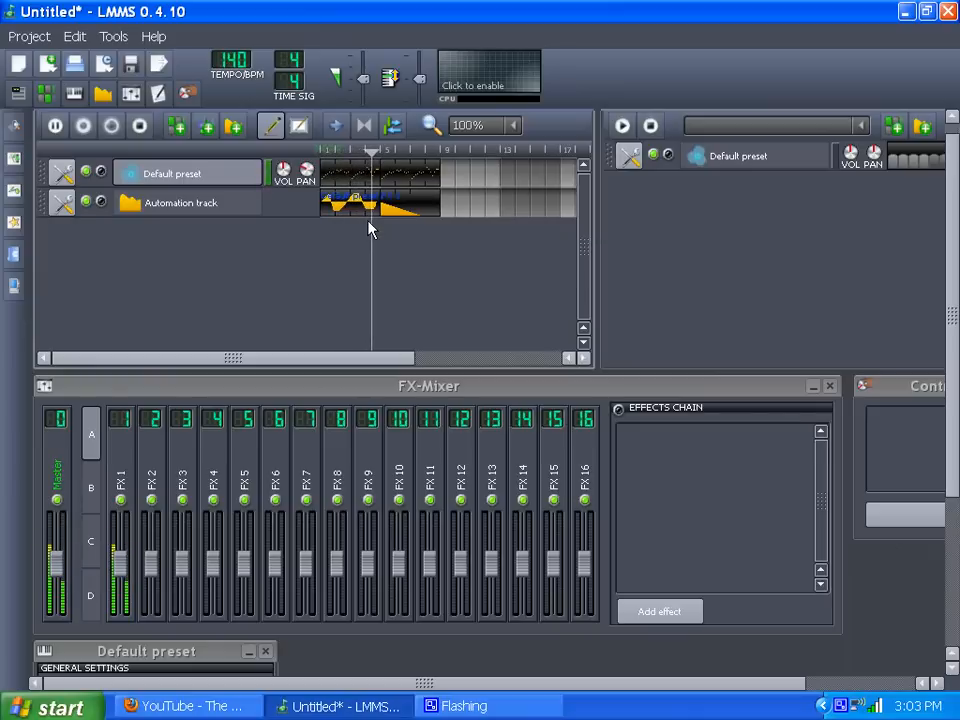
drag(120, 565, 135, 628)
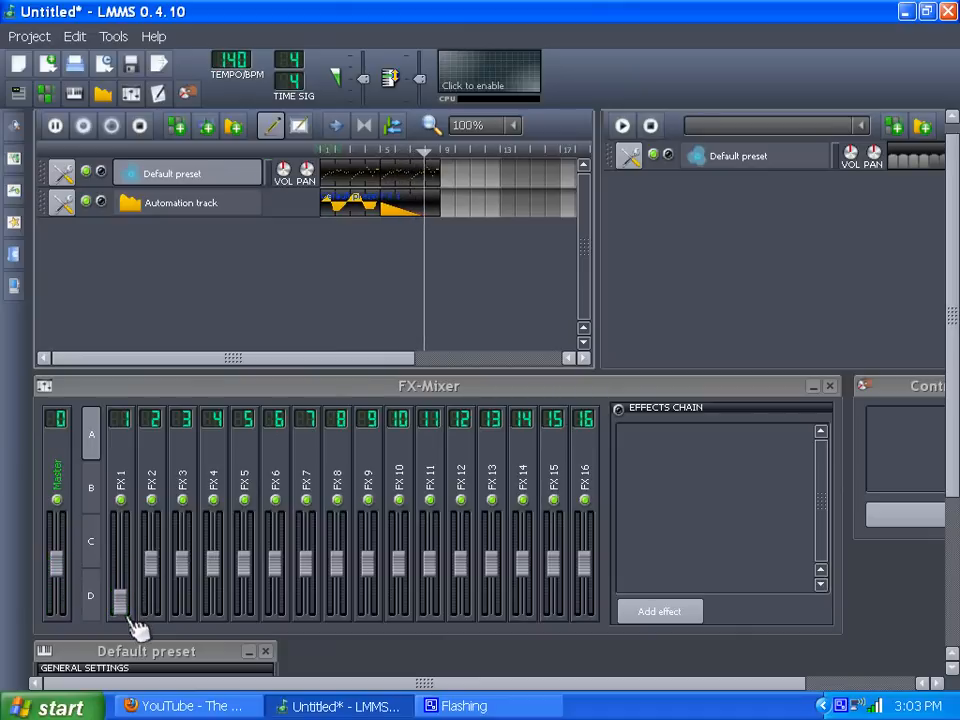
click(141, 128)
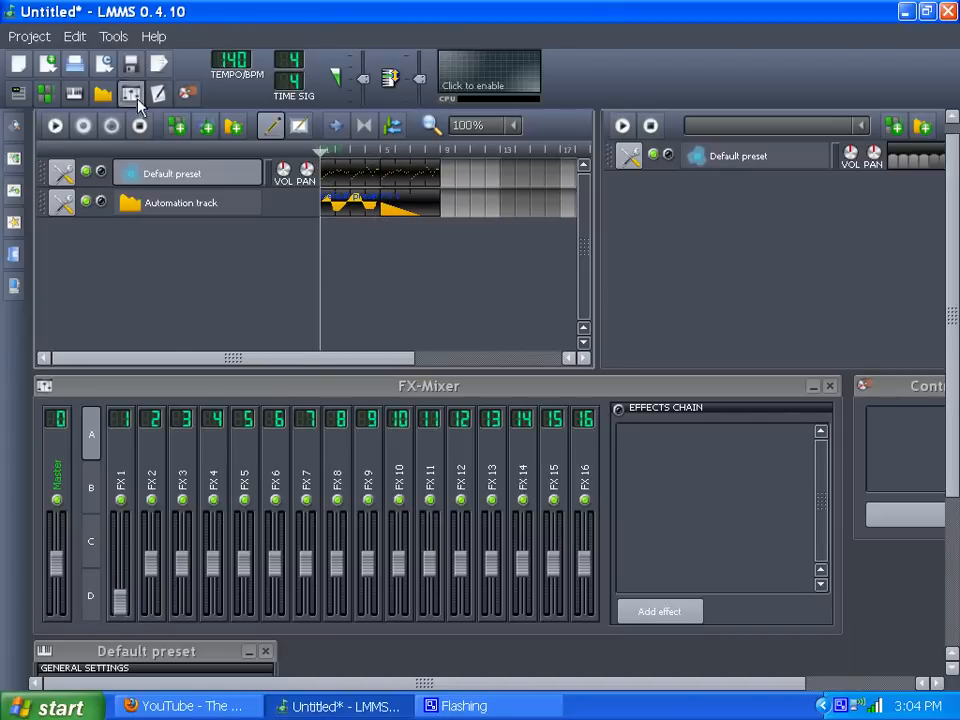
click(56, 127)
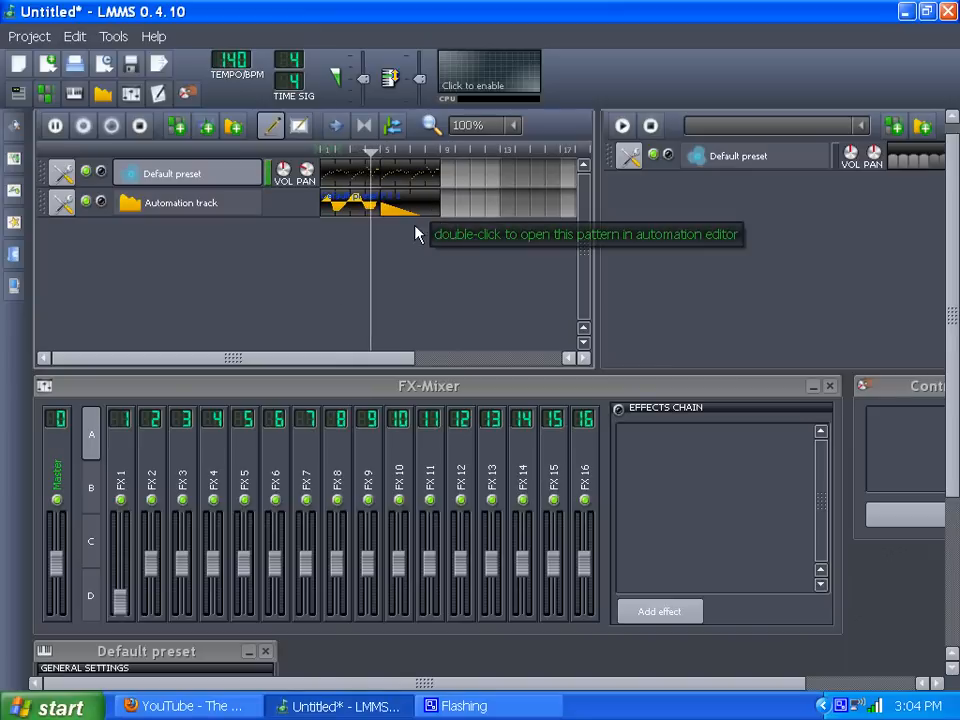
click(138, 125)
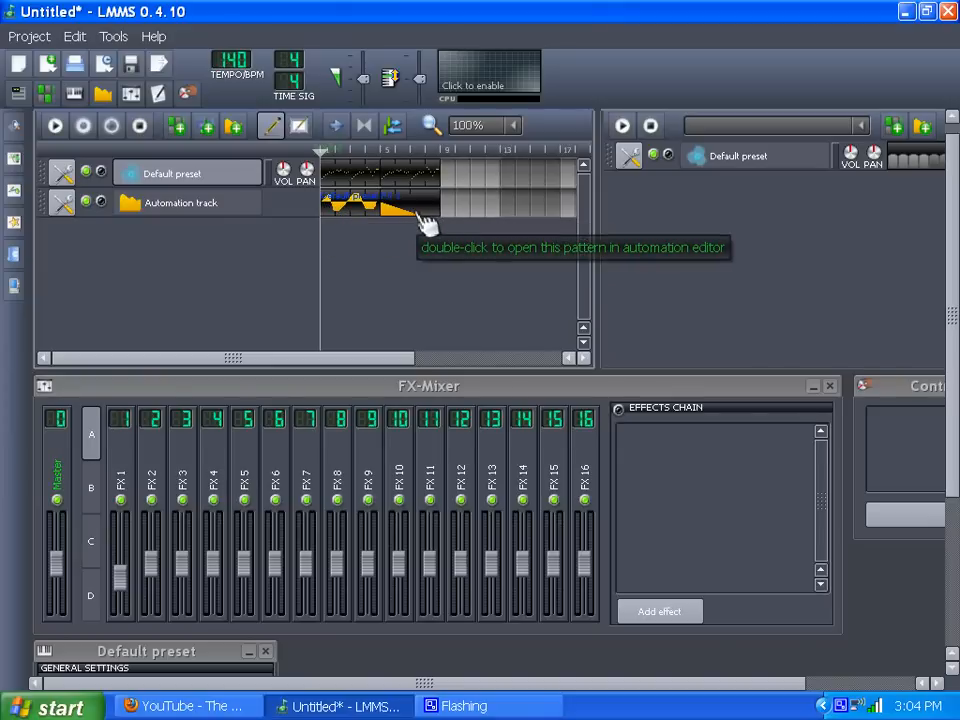
Delete the FX 1 automation pattern from the Automation track
scroll(412, 217, up, 1)
middle_click(405, 227)
scroll(429, 300, down, 1)
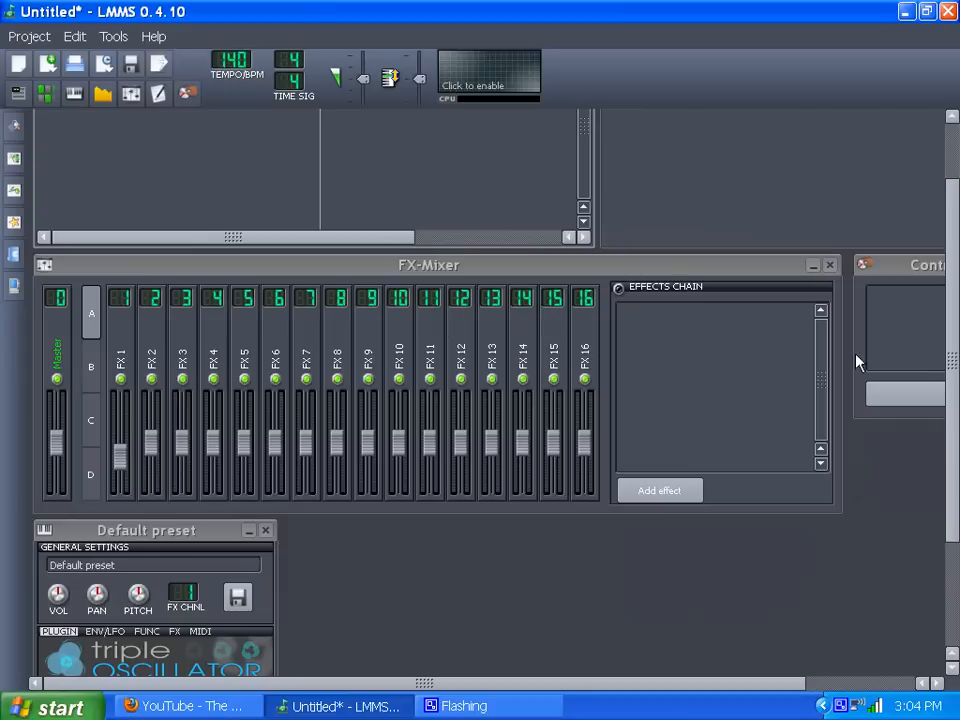
scroll(630, 273, up, 1)
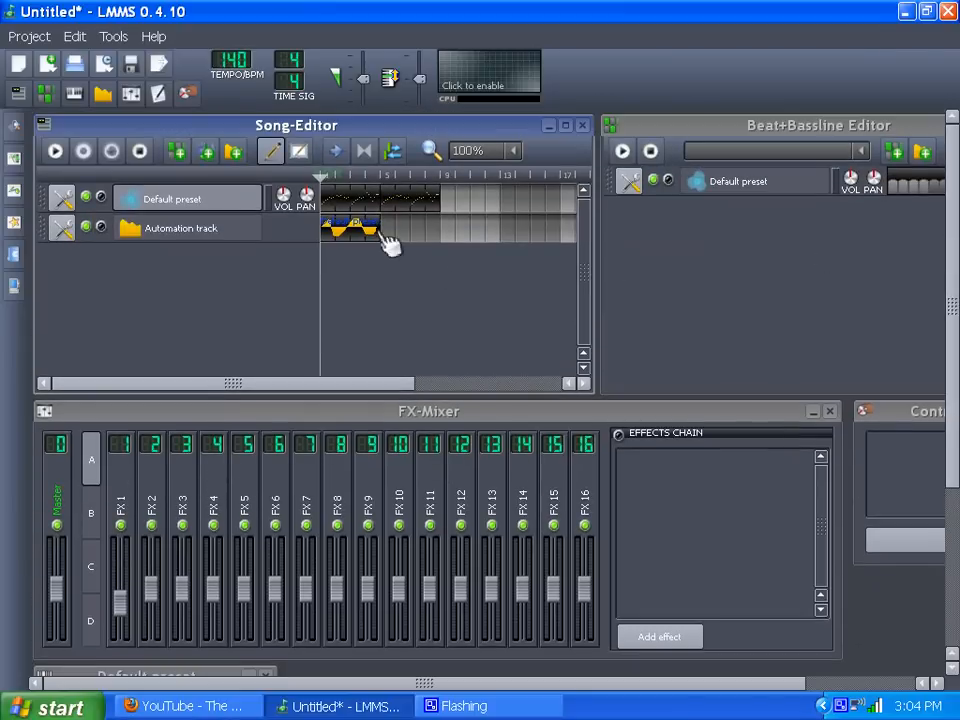
Reset the FX 1 fader in the FX-Mixer to its default value of 1
click(122, 606)
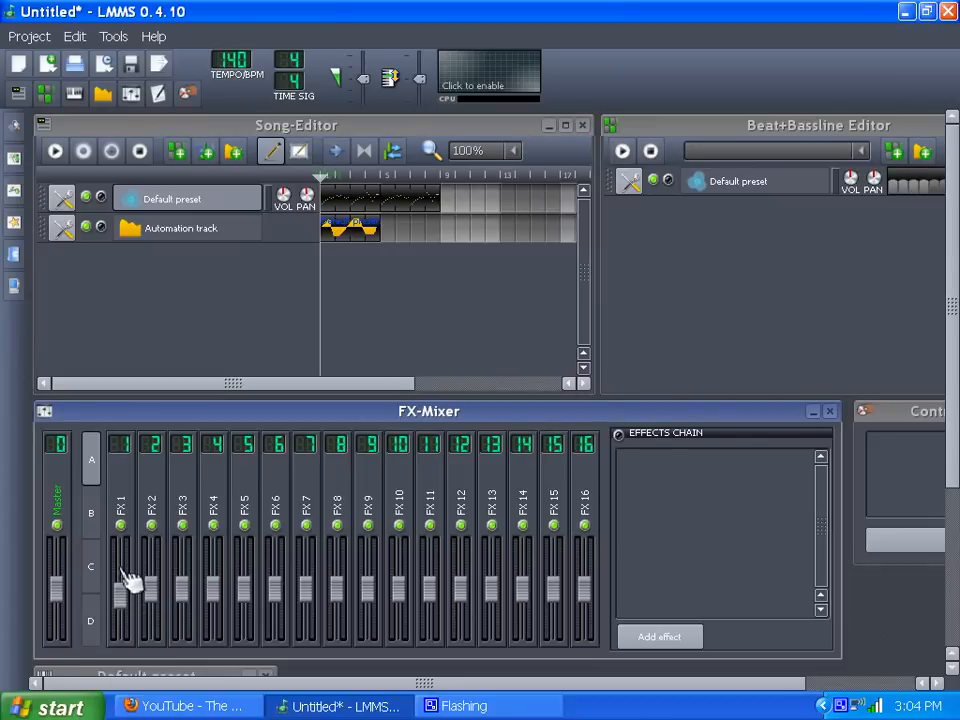
click(123, 567)
drag(125, 572, 125, 593)
right_click(128, 597)
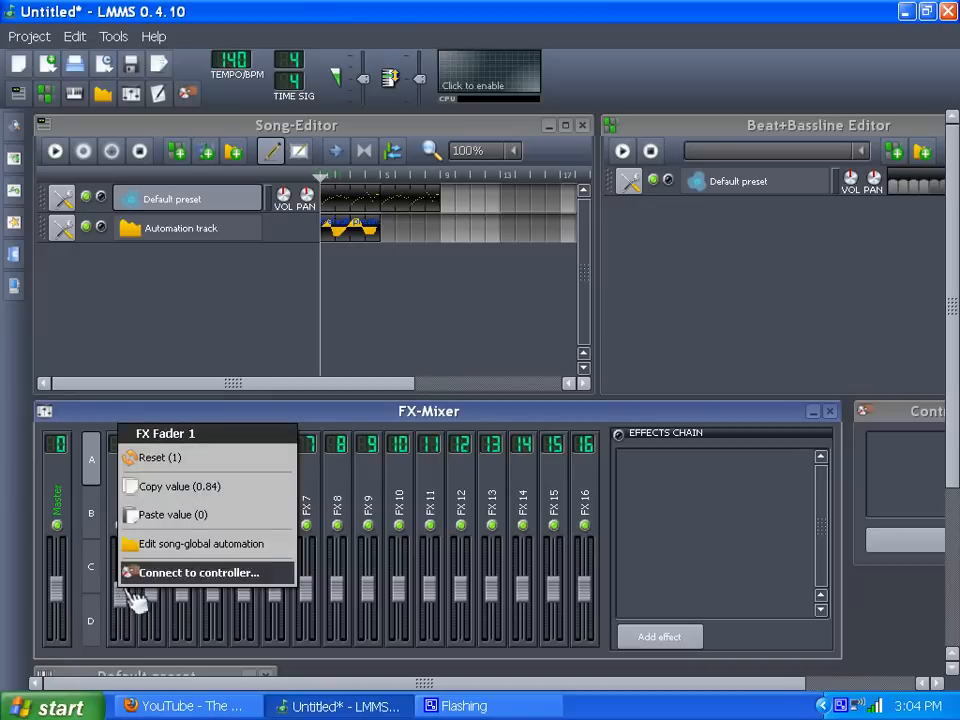
click(195, 456)
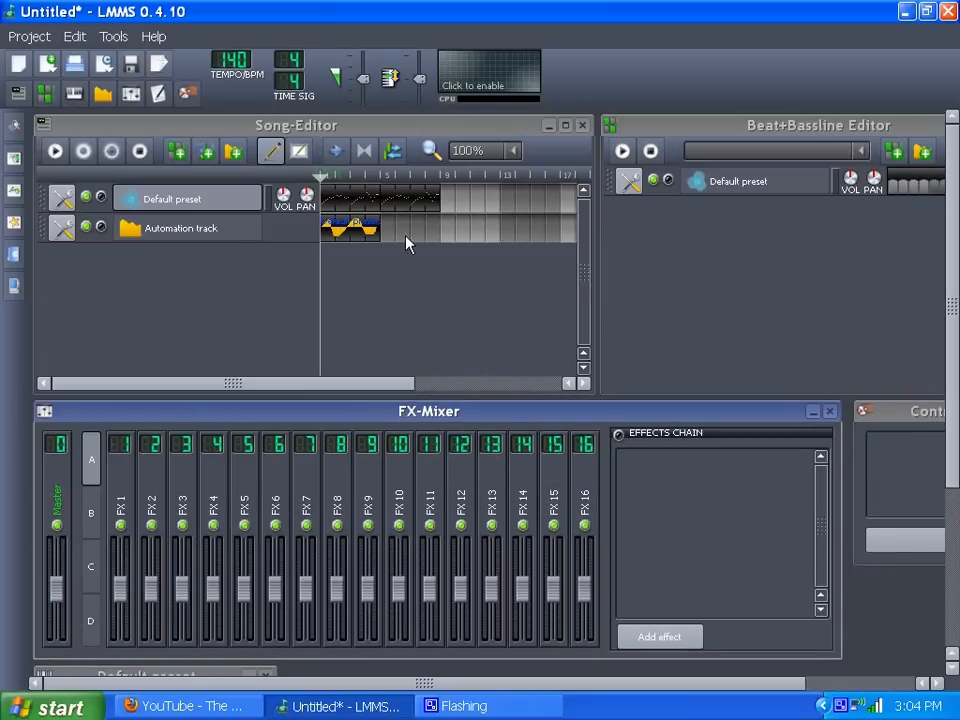
Add an automation pattern on the Automation track directly after the existing one, spanning bars 5 to 8
click(392, 228)
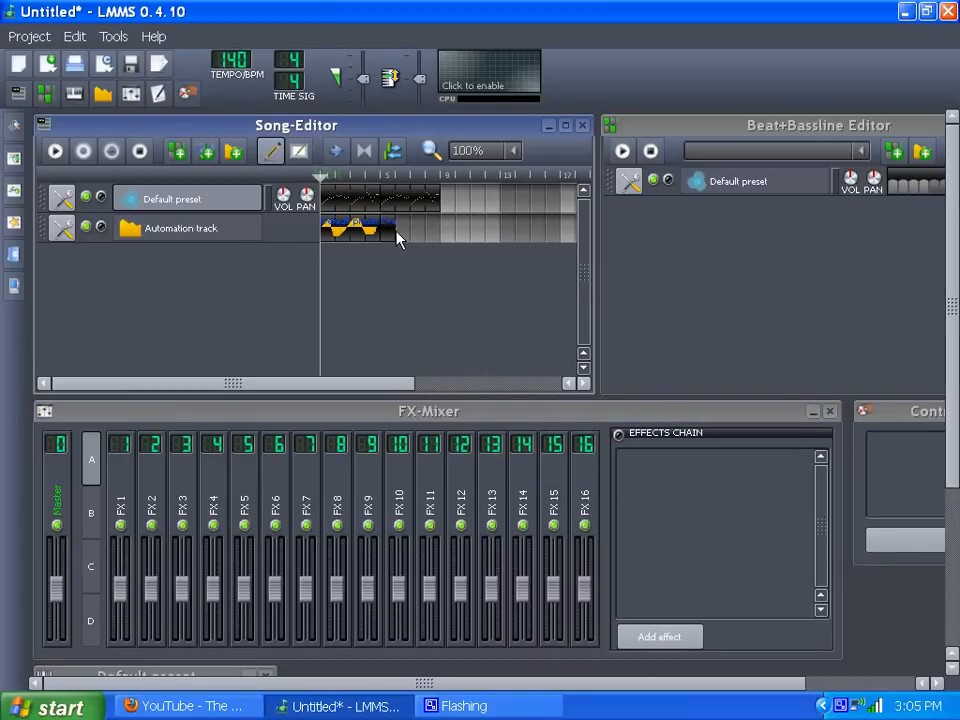
drag(396, 236, 438, 236)
Move the Default preset instrument window up so its oscillator controls and the Automation track are visible together
drag(948, 333, 932, 502)
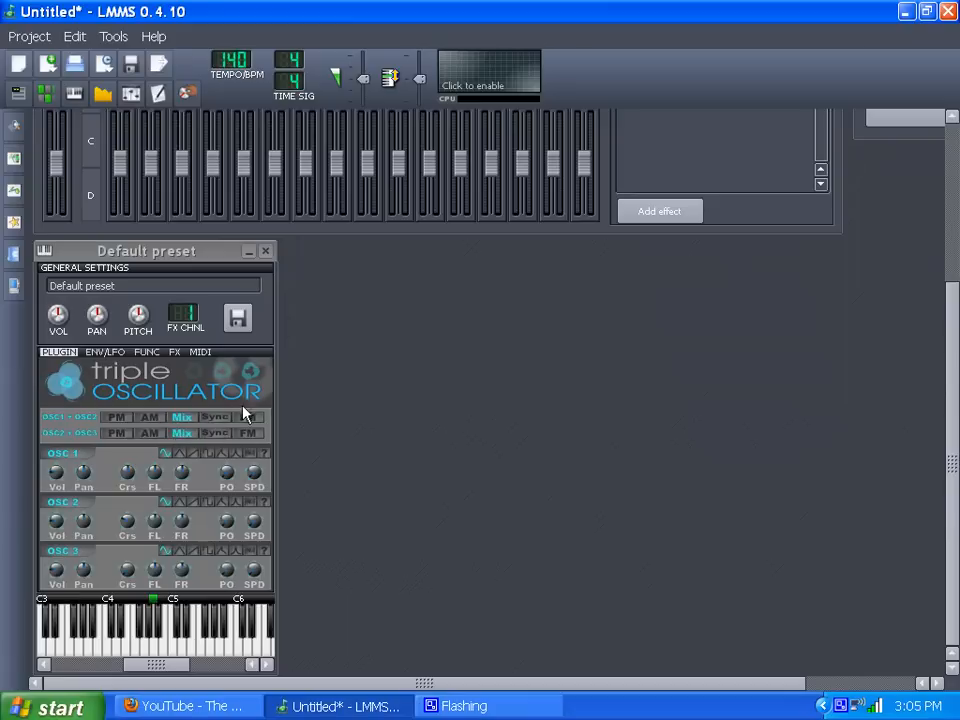
scroll(928, 518, up, 3)
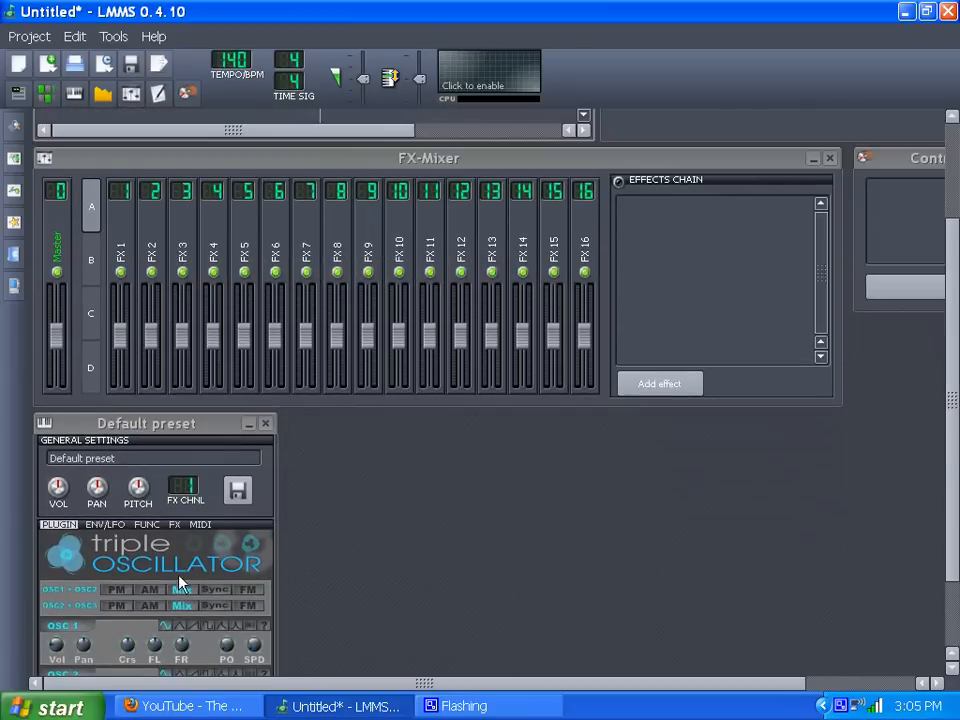
click(200, 600)
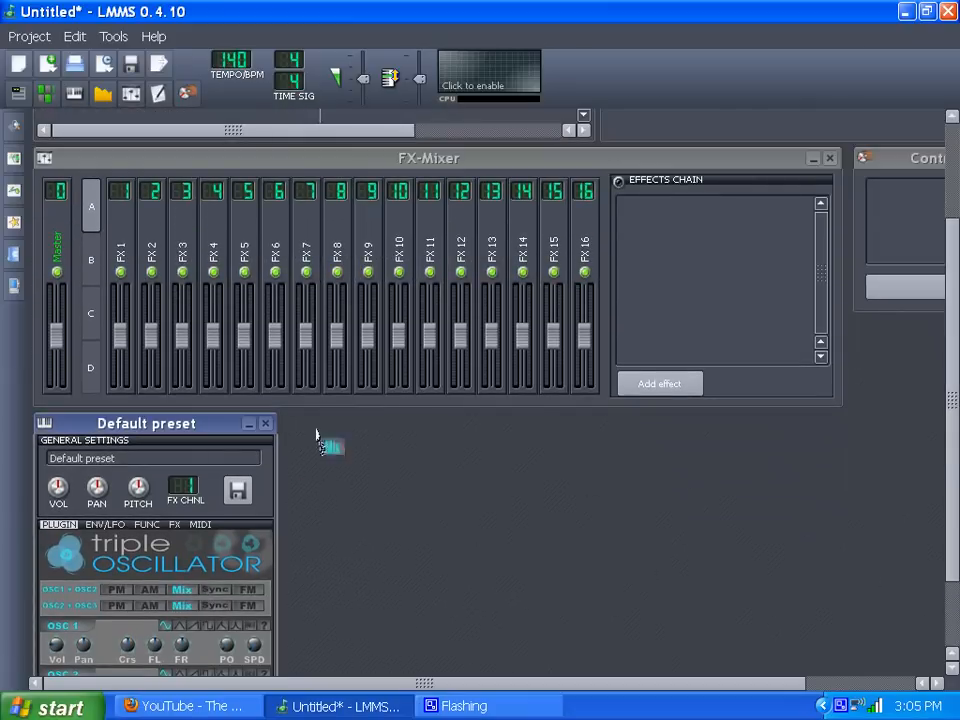
drag(375, 43, 205, 573)
drag(185, 428, 425, 293)
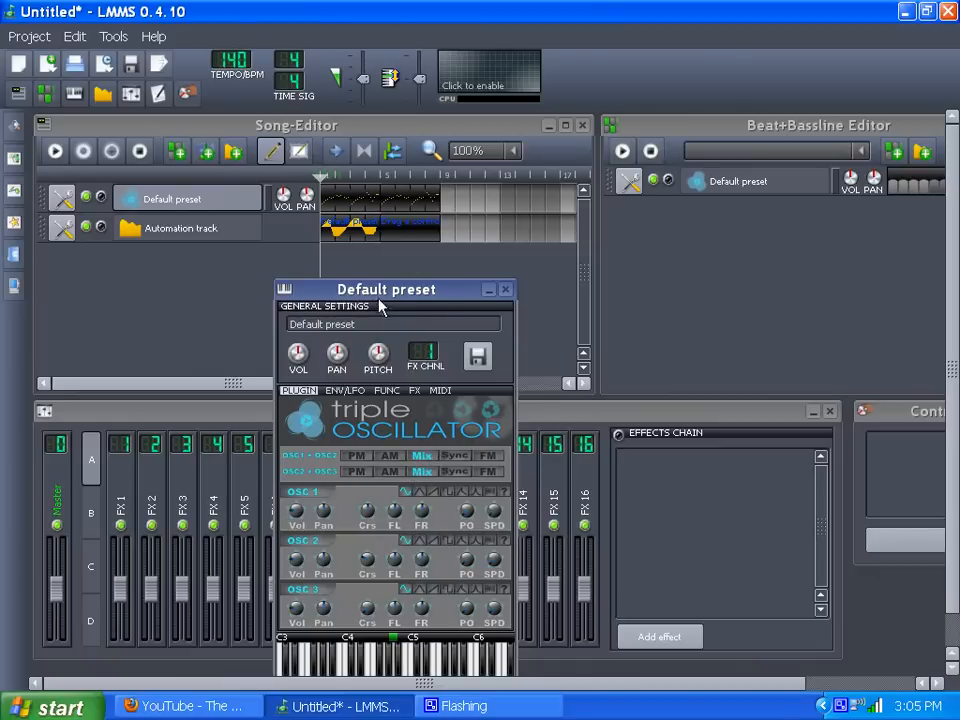
drag(386, 292, 451, 370)
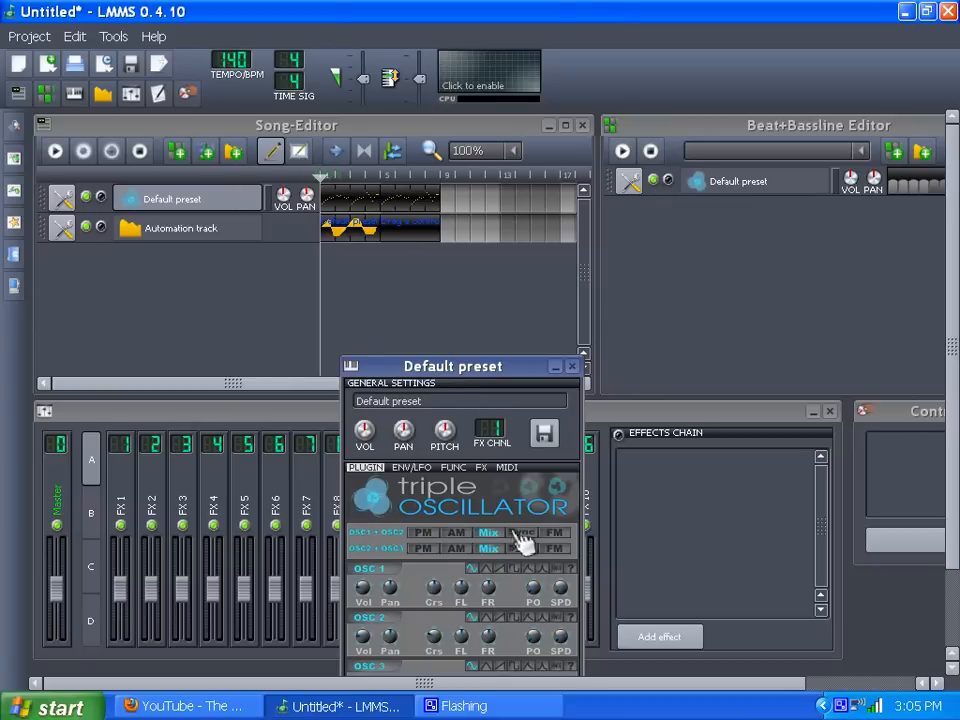
Try automating an oscillator modulation button by linking it to the new pattern, inspect it in the Automation Editor, and delete the pattern
drag(500, 545, 396, 234)
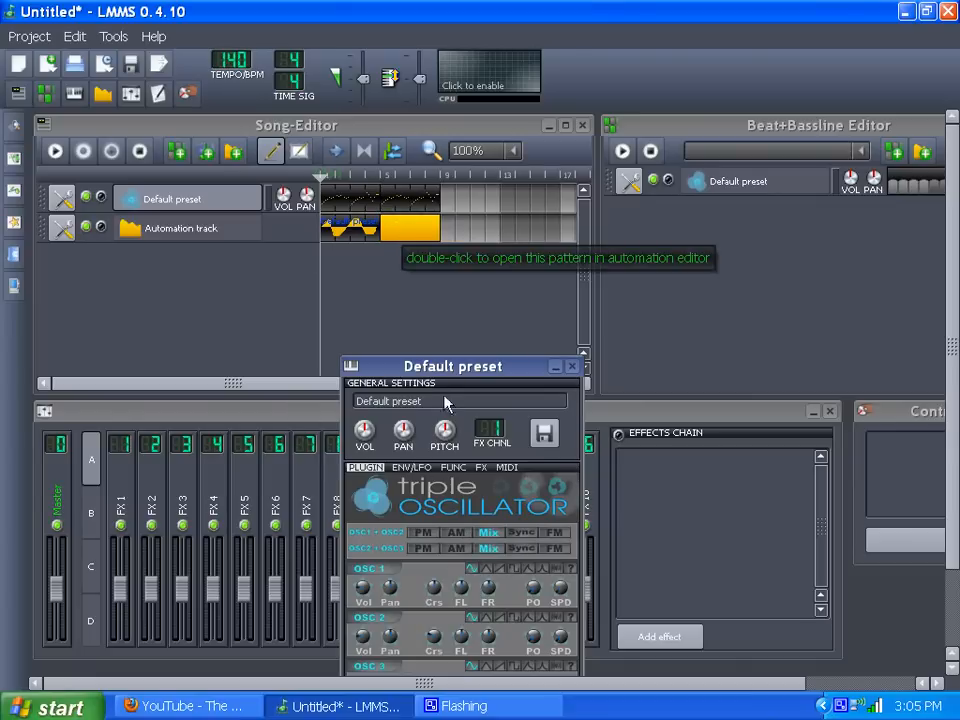
double_click(422, 236)
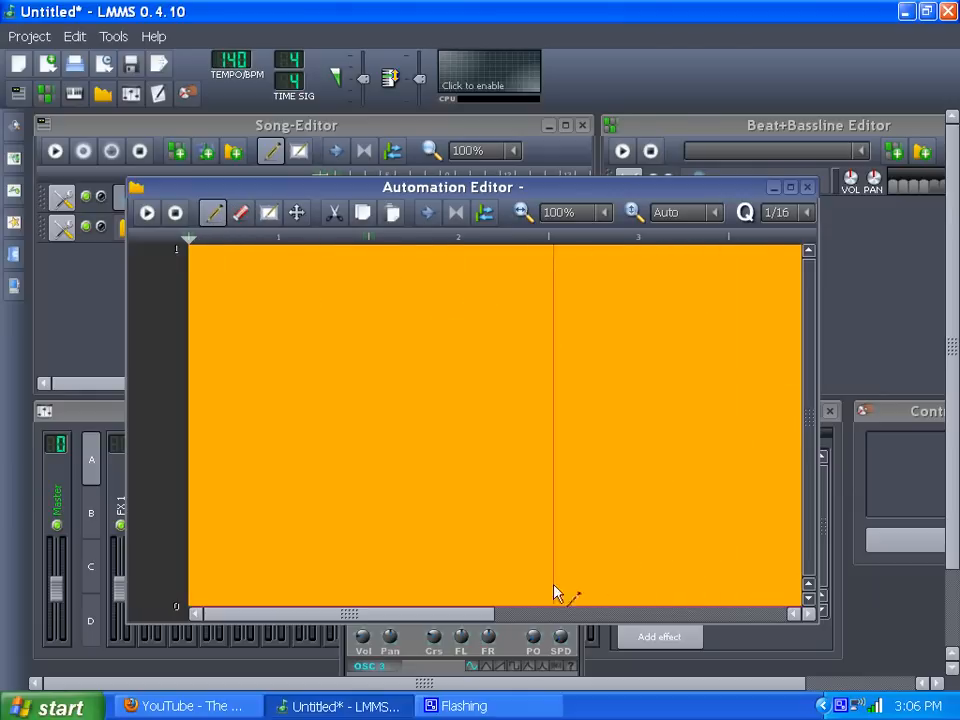
drag(463, 613, 436, 598)
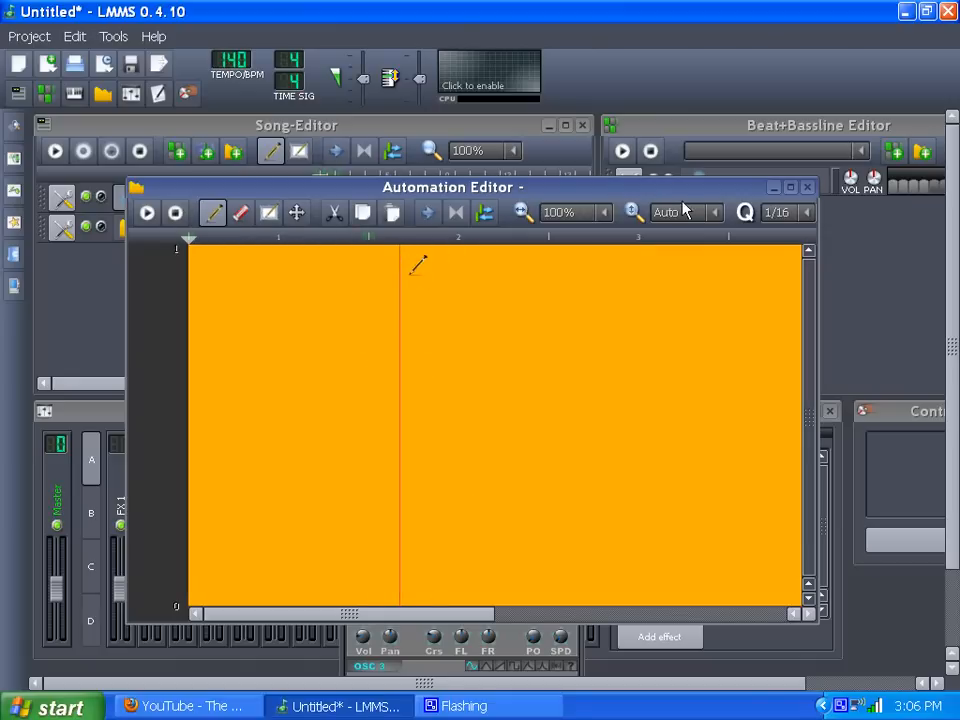
click(807, 187)
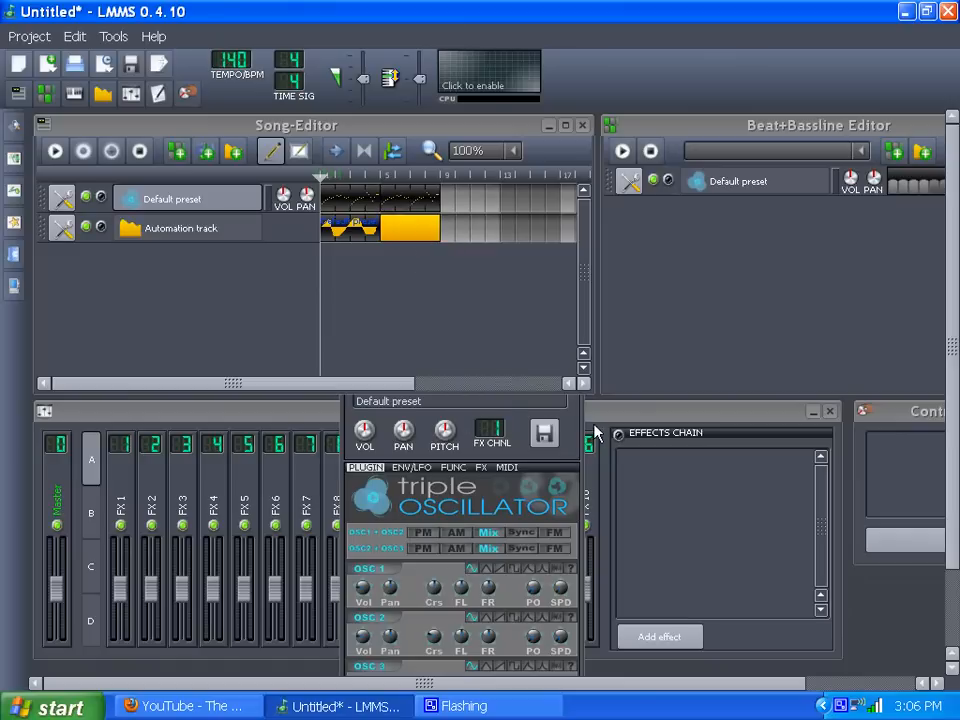
middle_click(410, 238)
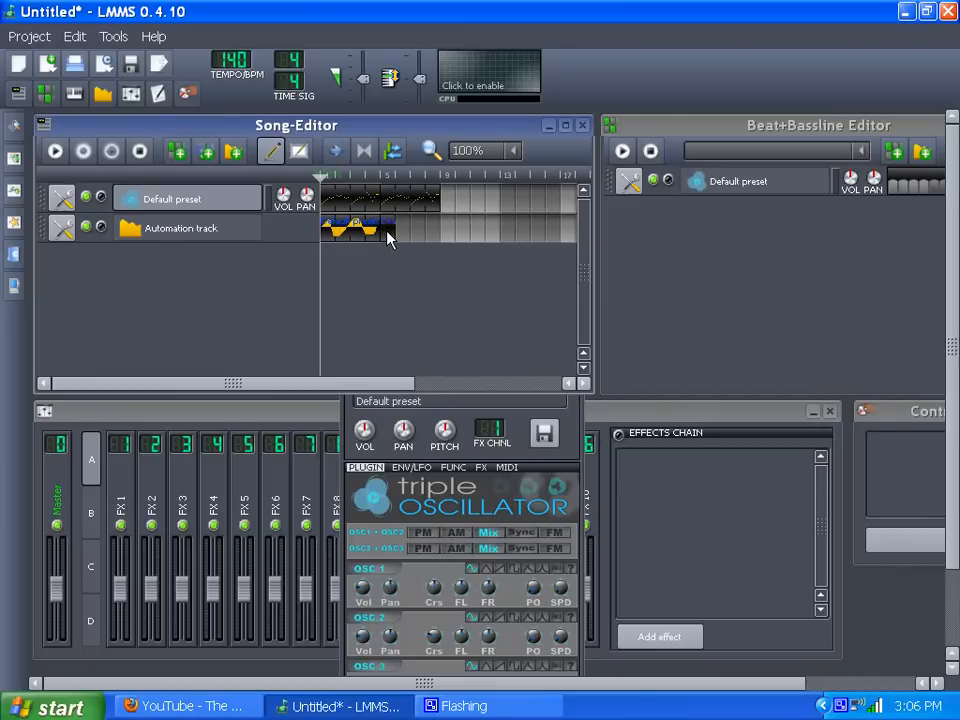
Add a new pattern over bars 5 to 8 of the Automation track and link the instrument's base note marker to it
drag(390, 238, 437, 229)
scroll(622, 620, down, 3)
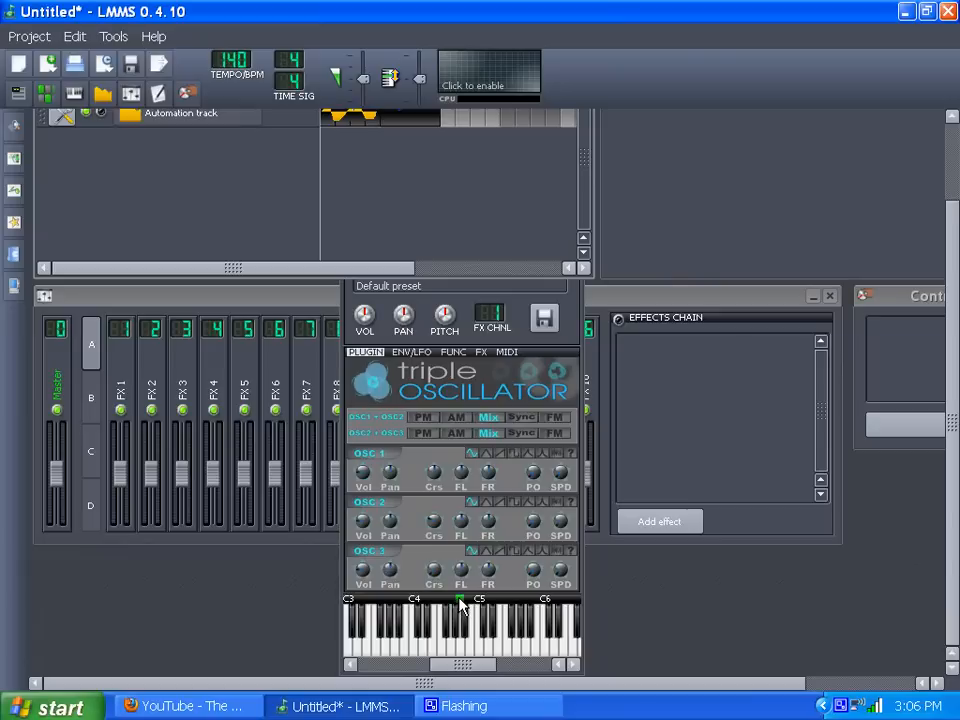
click(577, 303)
drag(534, 251, 689, 174)
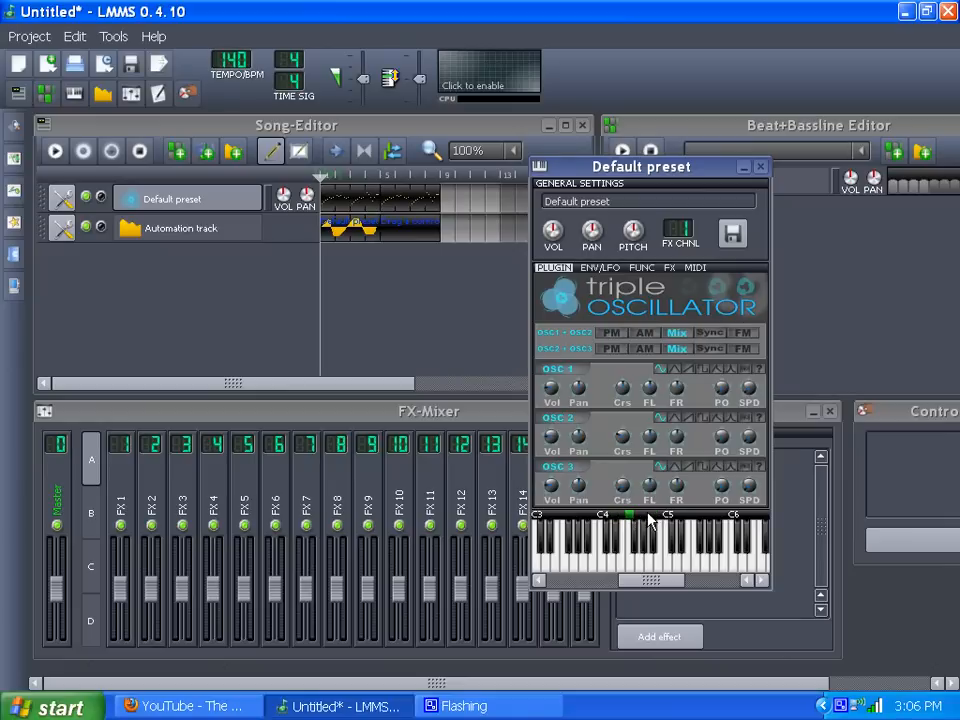
drag(648, 514, 402, 228)
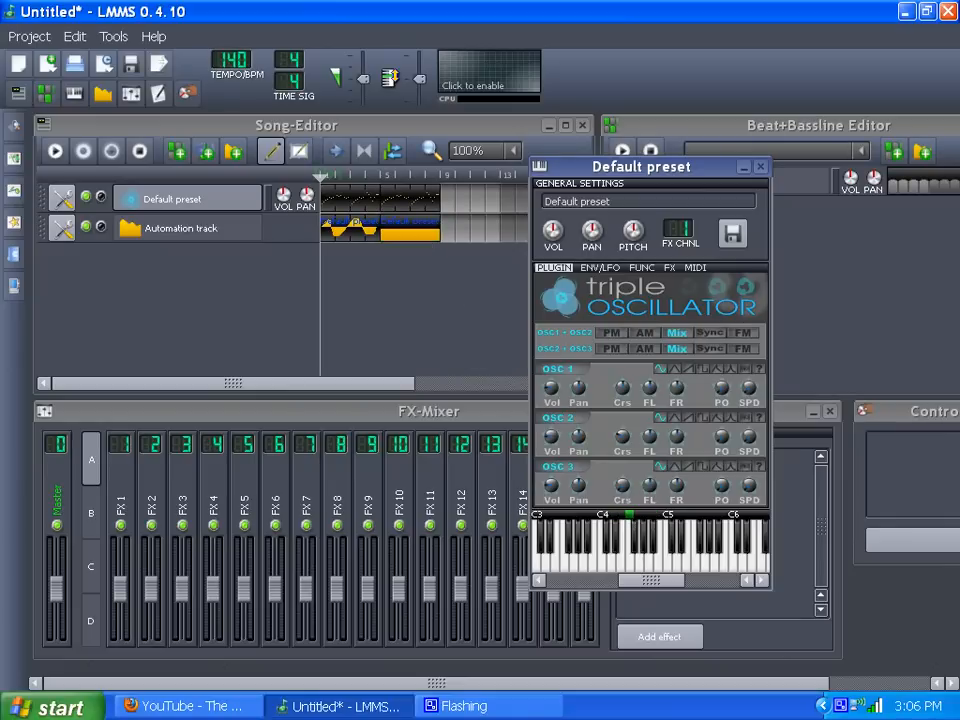
Draw a base note curve that dips, rises to a peak midway between the bar 3 and 4 marks, and falls before bar 5
double_click(408, 237)
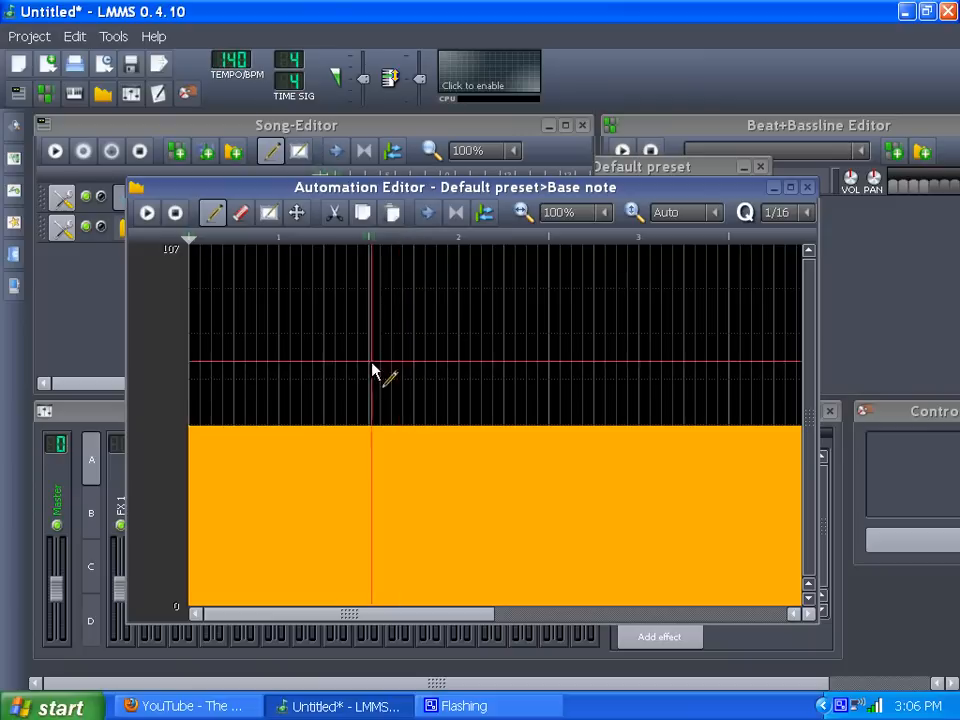
mouse_move(238, 433)
mouse_down()
mouse_move(257, 461)
mouse_move(394, 549)
mouse_move(498, 480)
mouse_move(619, 364)
mouse_move(709, 302)
mouse_move(741, 306)
mouse_up()
mouse_move(477, 618)
mouse_down()
mouse_move(534, 626)
mouse_move(595, 618)
mouse_up()
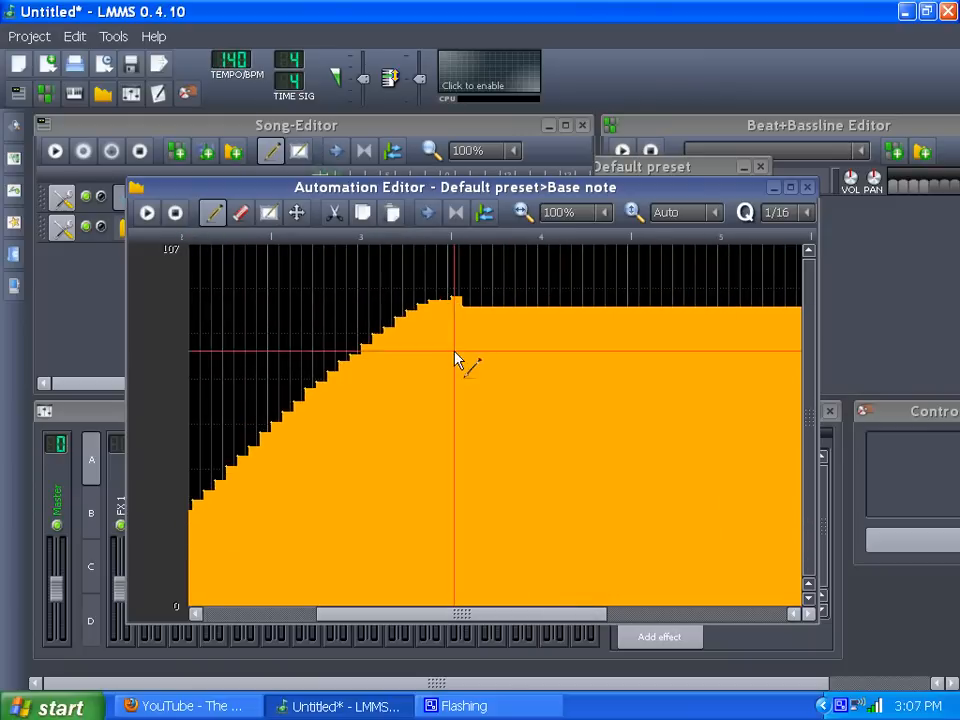
drag(467, 311, 626, 445)
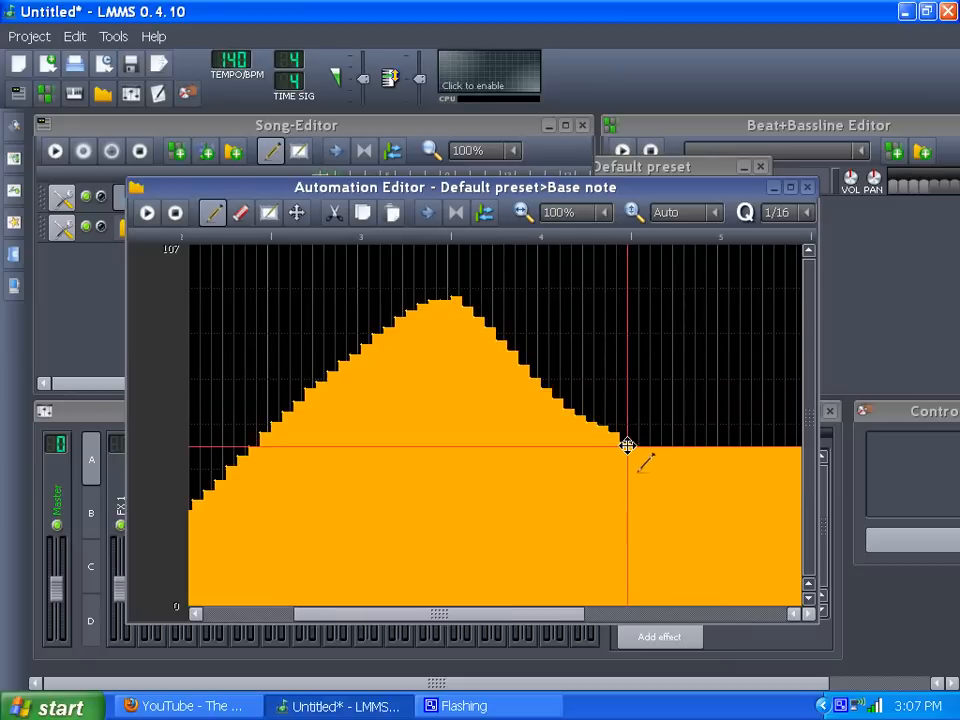
click(806, 188)
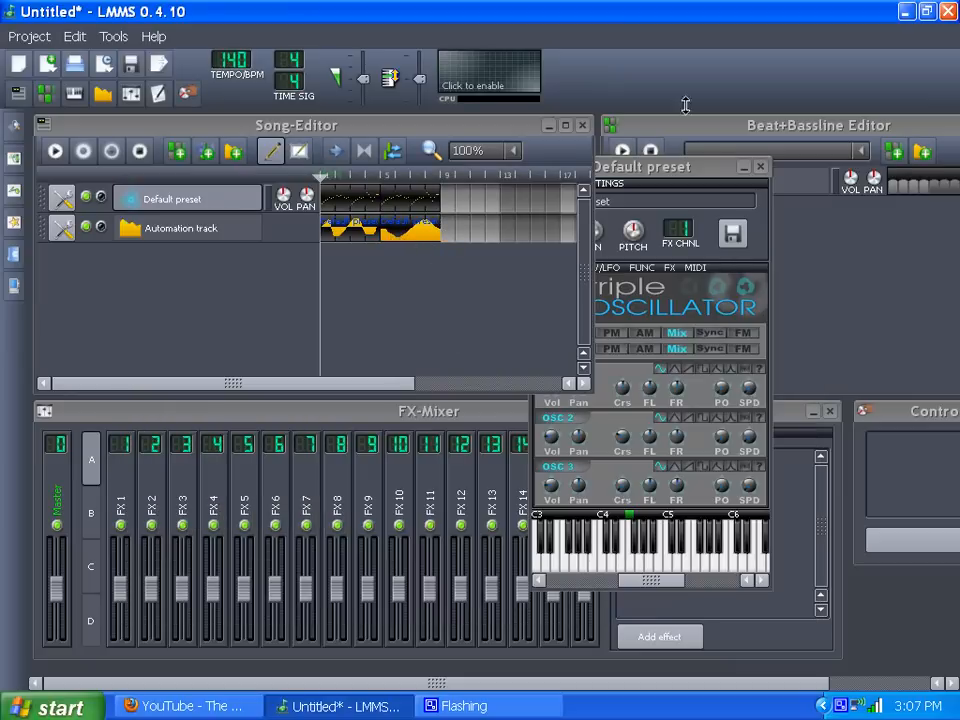
Move the instrument window clear of the Song-Editor and play the song through the base note automation, stopping it near its end
drag(657, 172, 767, 177)
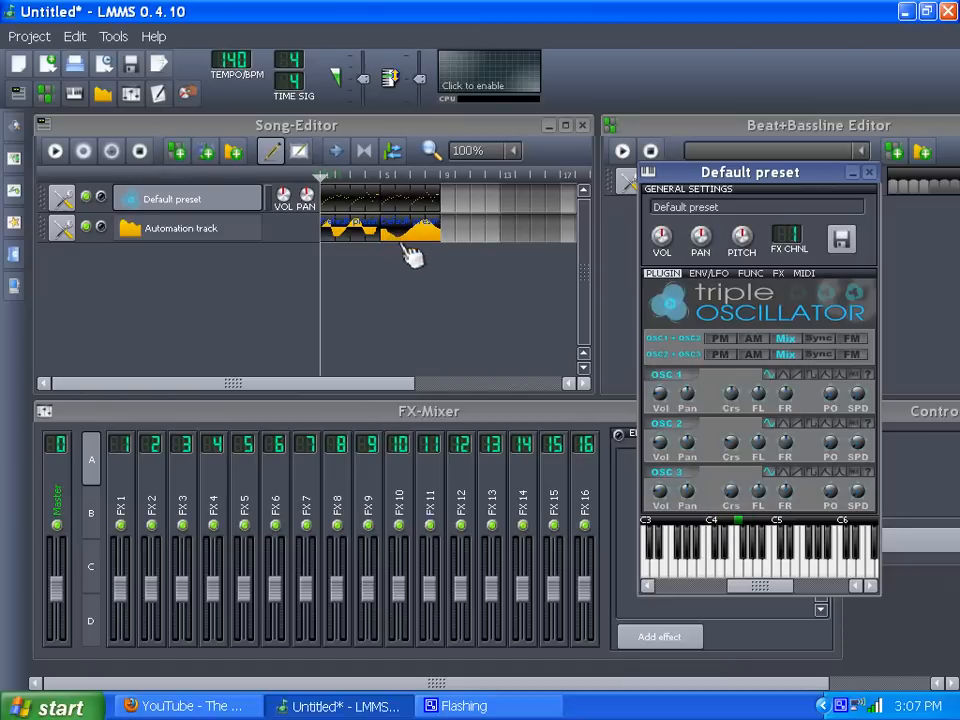
click(55, 152)
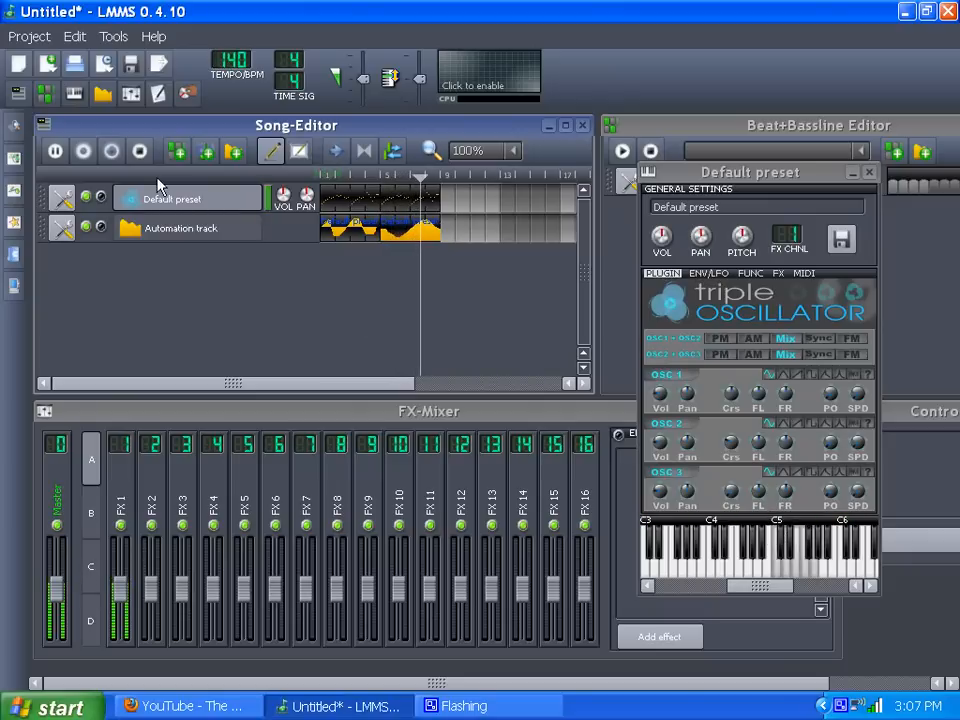
click(141, 151)
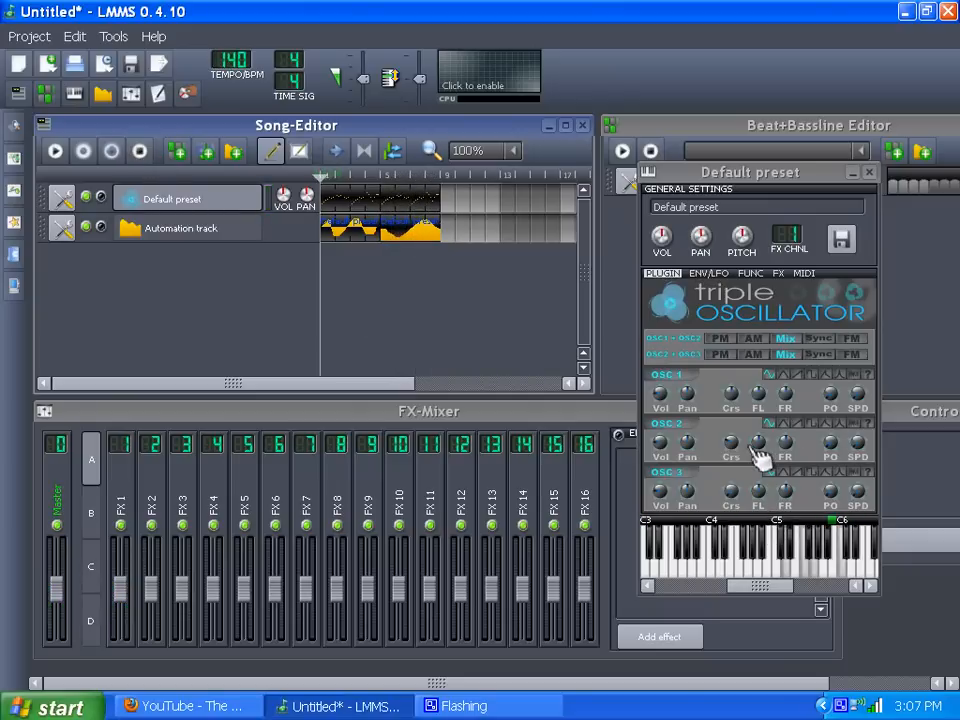
Delete the base note automation pattern and set the instrument's base note to the A just below C5
middle_click(421, 234)
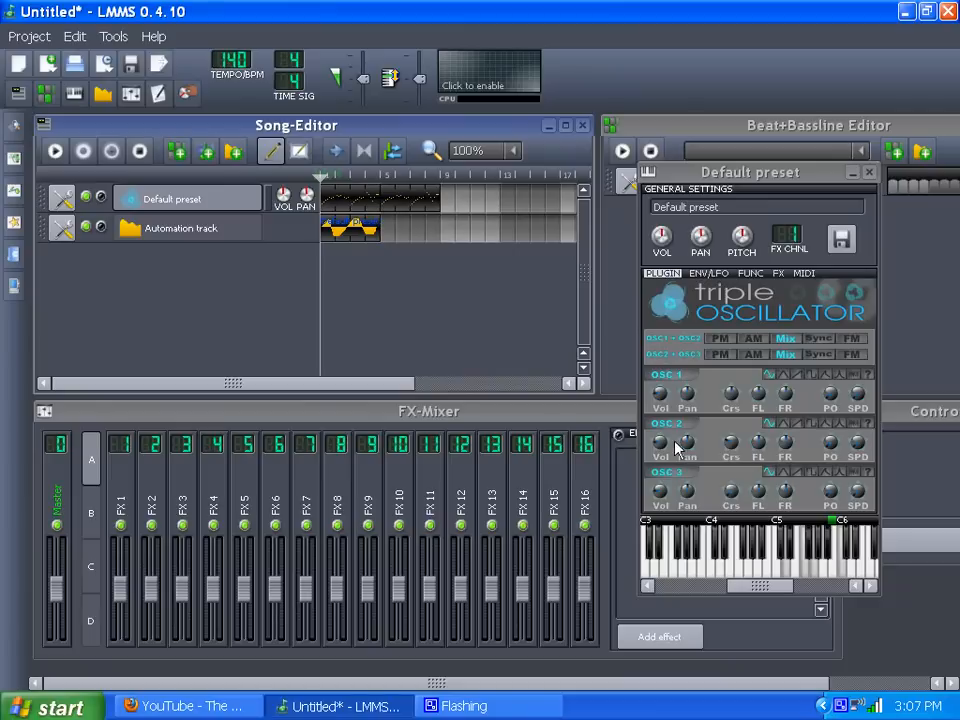
click(762, 530)
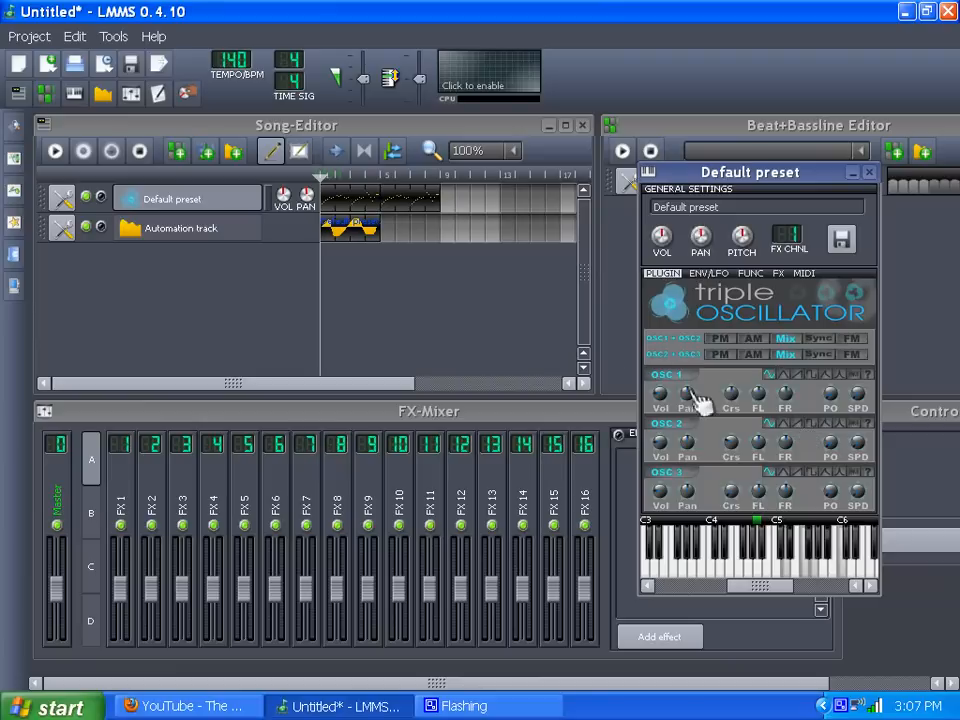
Try automating OSC 1's sine-wave button with a new pattern over bars 5 to 8, inspect its automation range, and delete the pattern
click(396, 236)
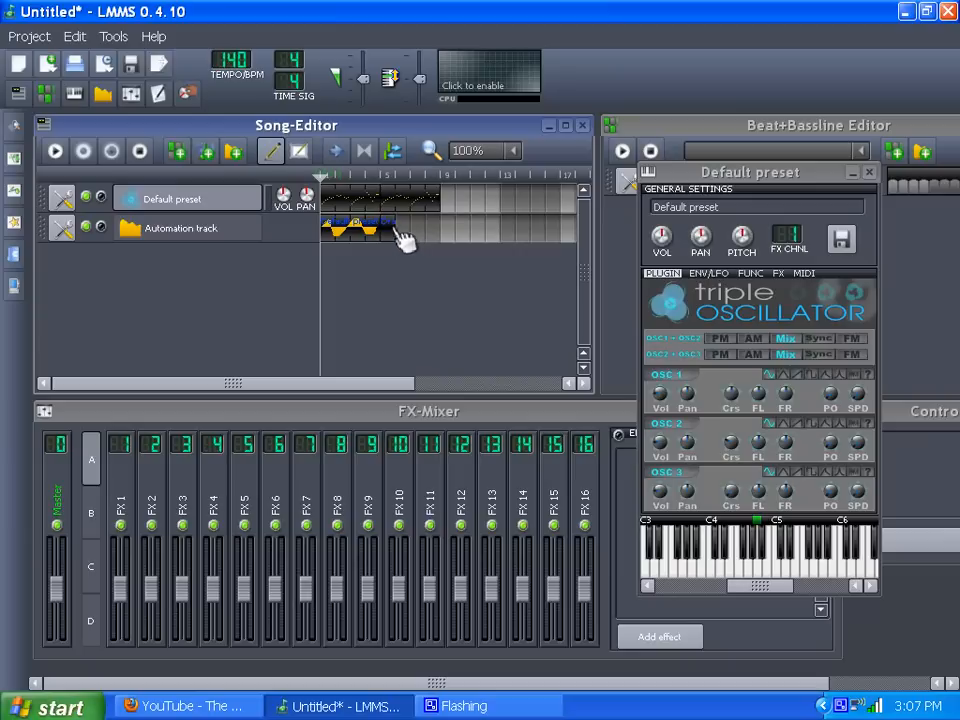
drag(396, 236, 440, 238)
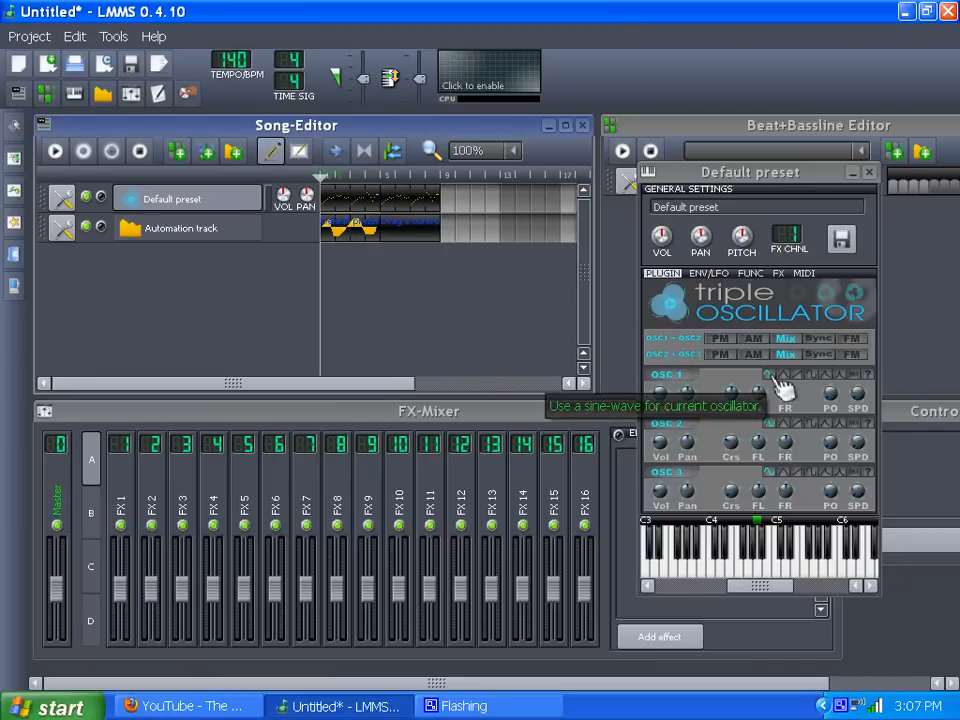
drag(770, 375, 401, 227)
double_click(405, 230)
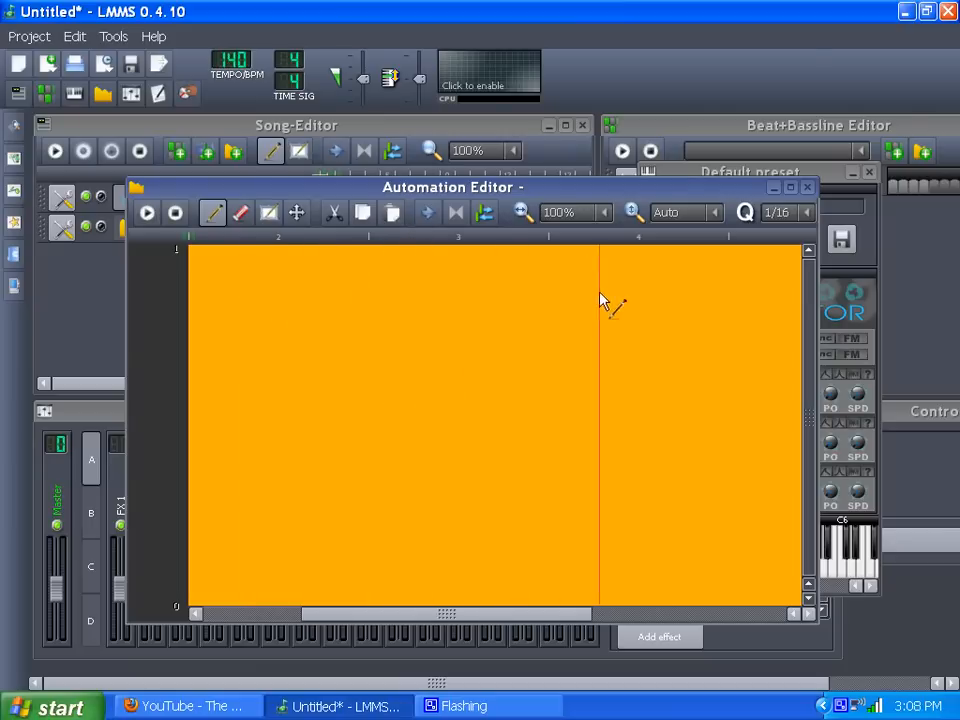
click(807, 187)
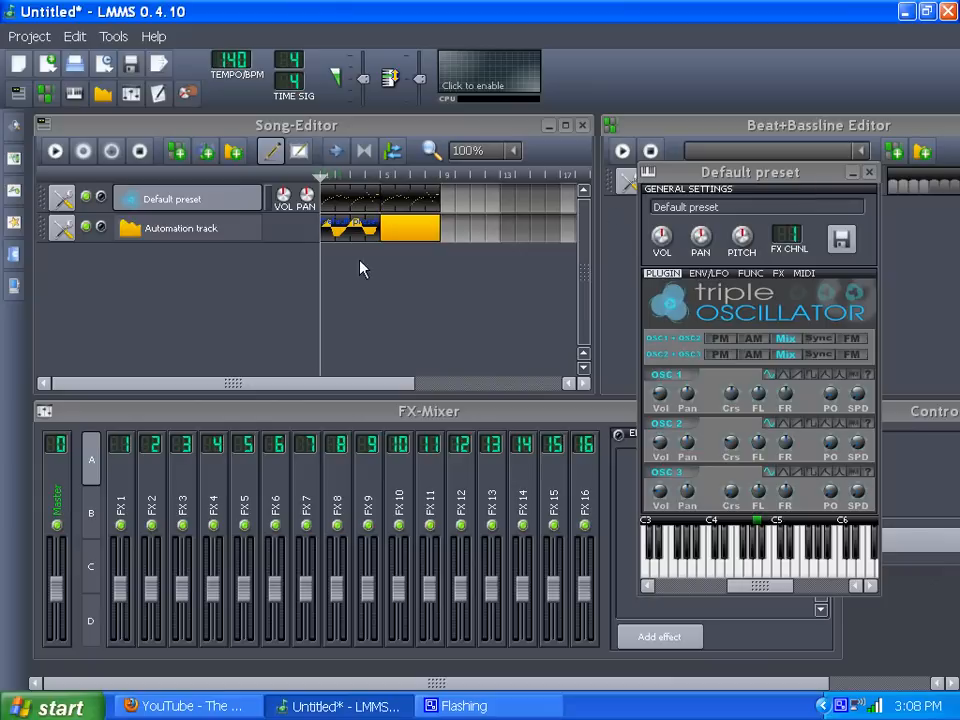
middle_click(405, 232)
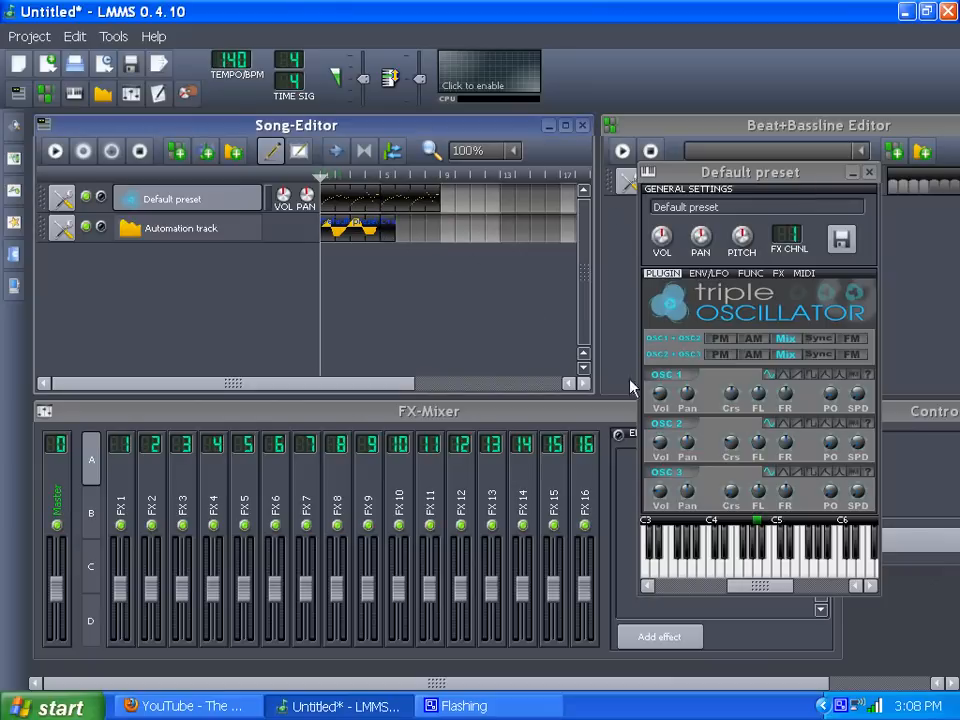
Extend the new automation pattern through bar 8 and look over the instrument's envelope/LFO and oscillator controls
drag(392, 231, 446, 236)
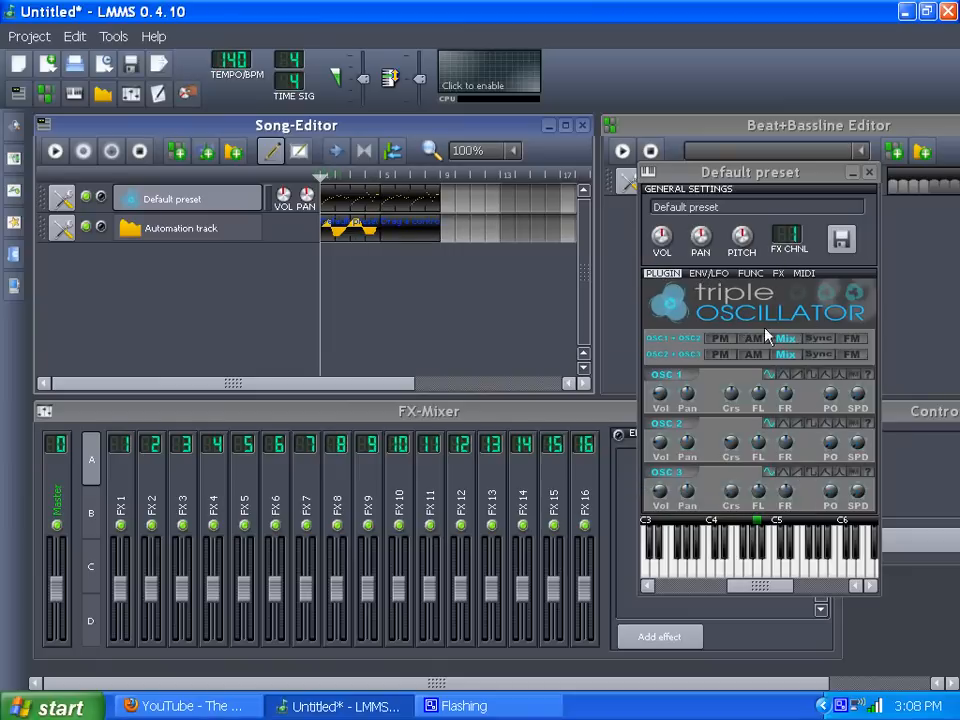
click(707, 273)
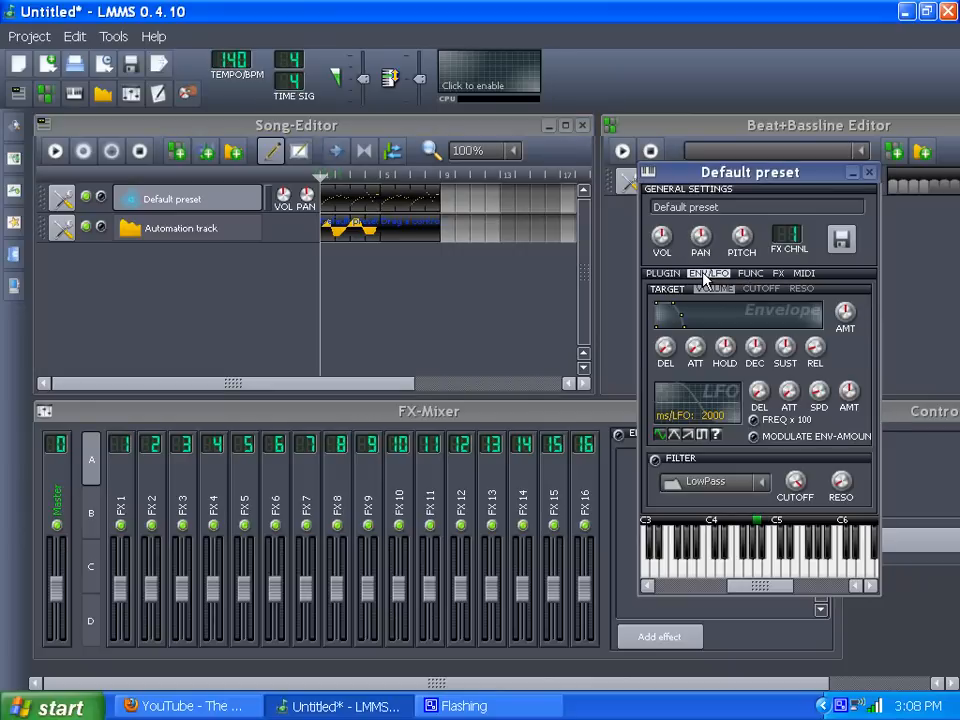
click(662, 274)
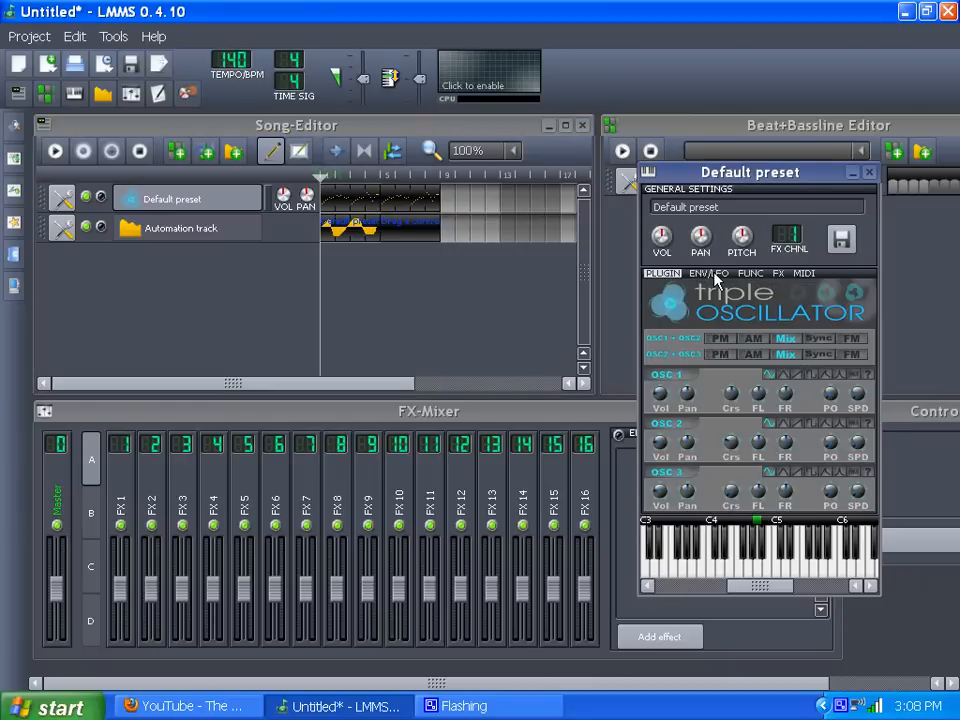
click(712, 275)
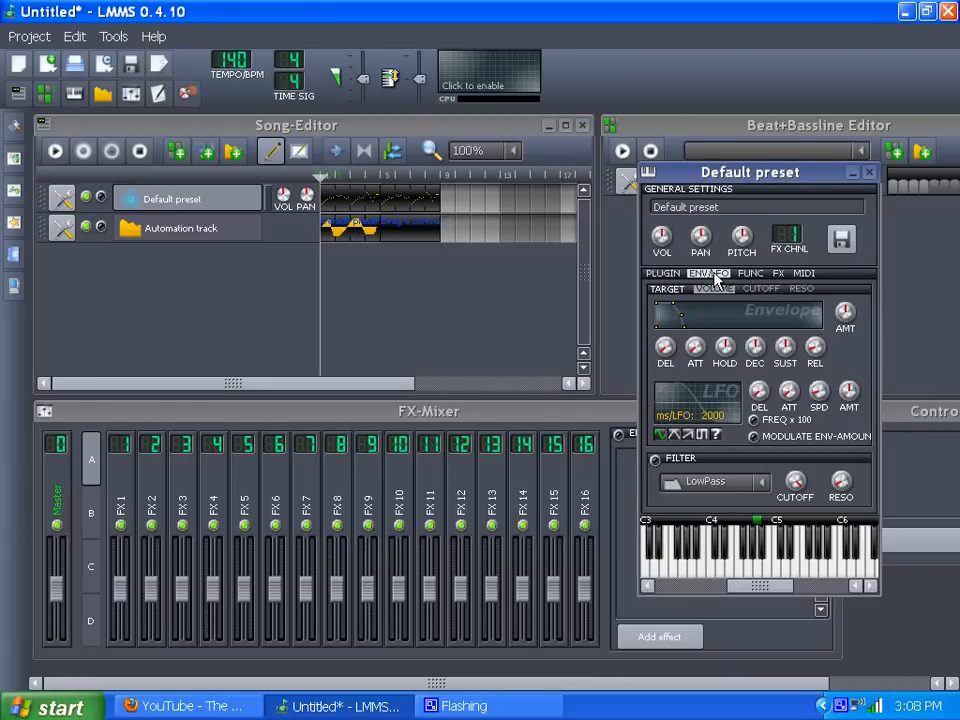
click(663, 275)
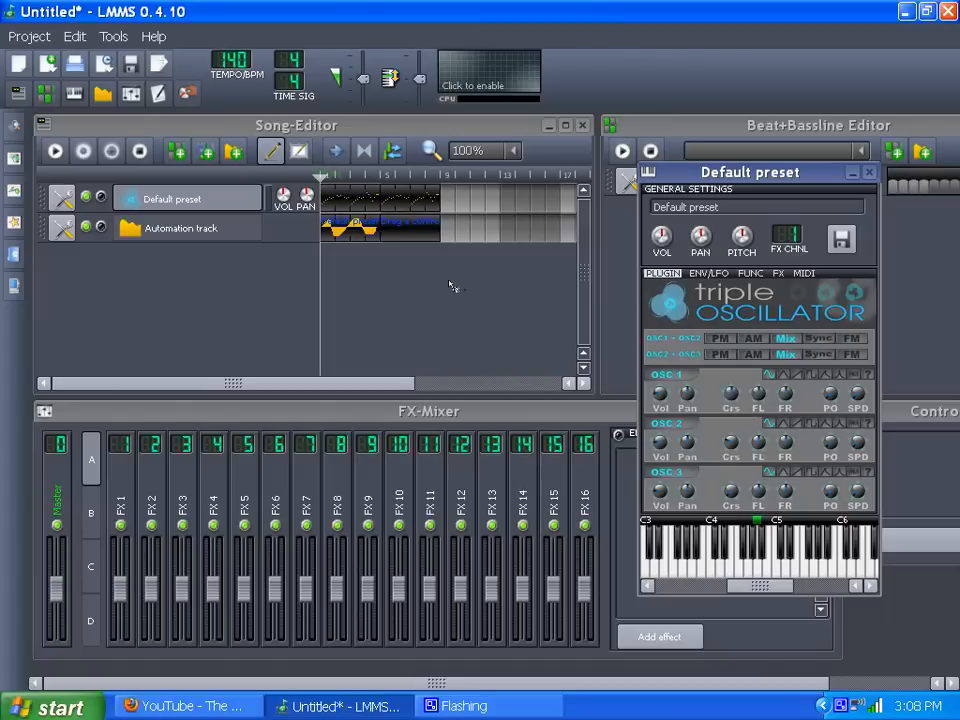
Link OSC 1's coarse detuning to the pattern and draw a wave rising to about 10, dipping to about -14, and returning to 0
double_click(406, 238)
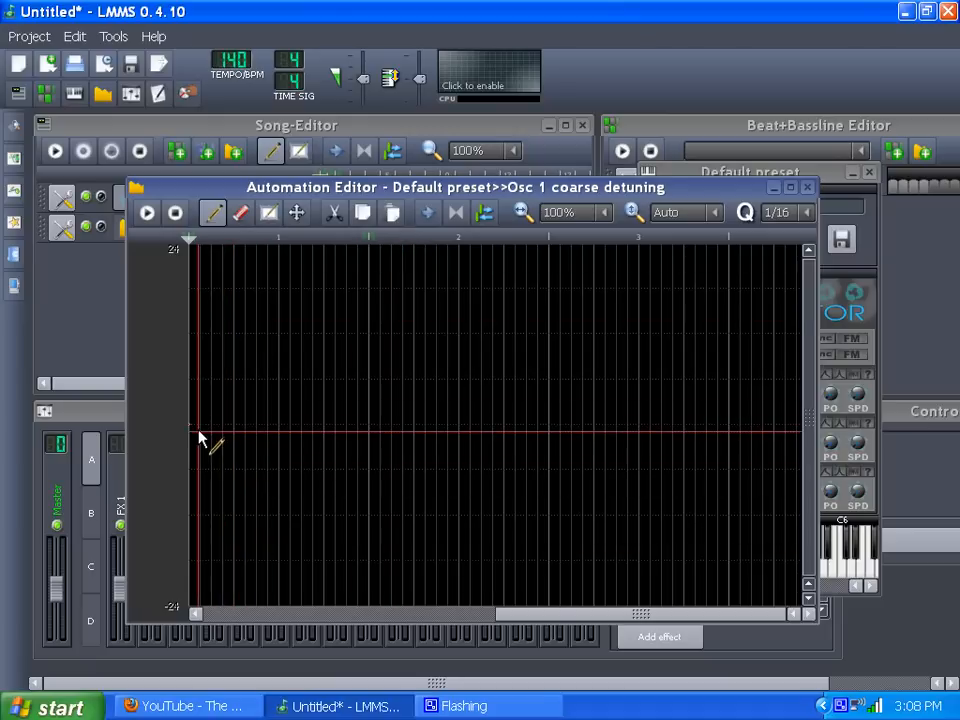
click(212, 402)
mouse_move(212, 402)
mouse_down()
mouse_move(249, 357)
mouse_move(364, 491)
mouse_move(484, 484)
mouse_move(542, 424)
mouse_up()
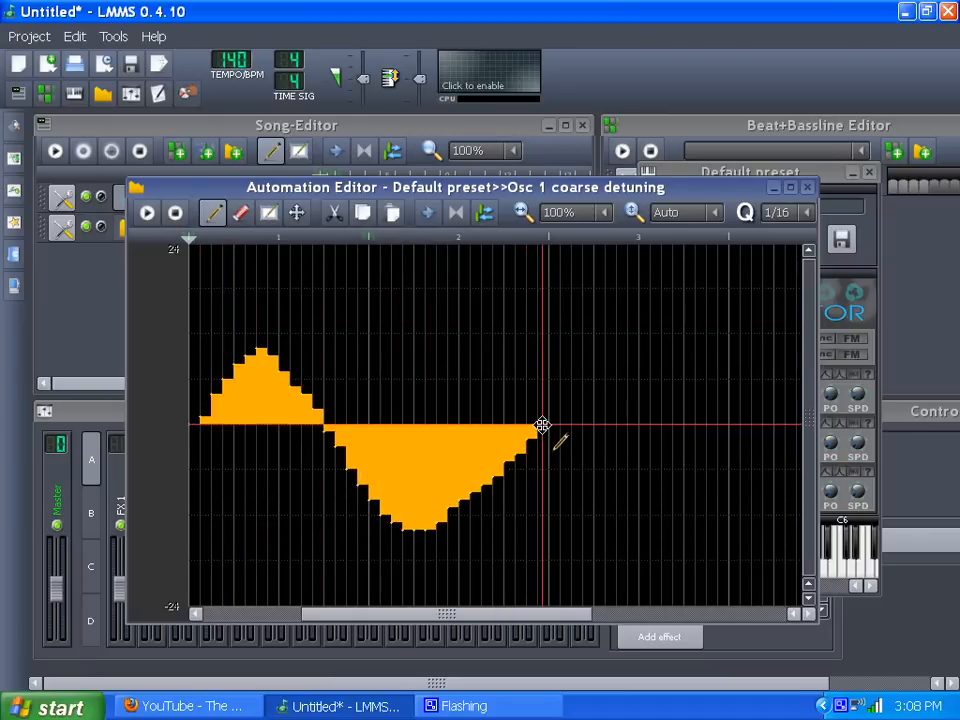
Close the automation editor and play the song to hear the OSC 1 coarse detuning automation
click(810, 187)
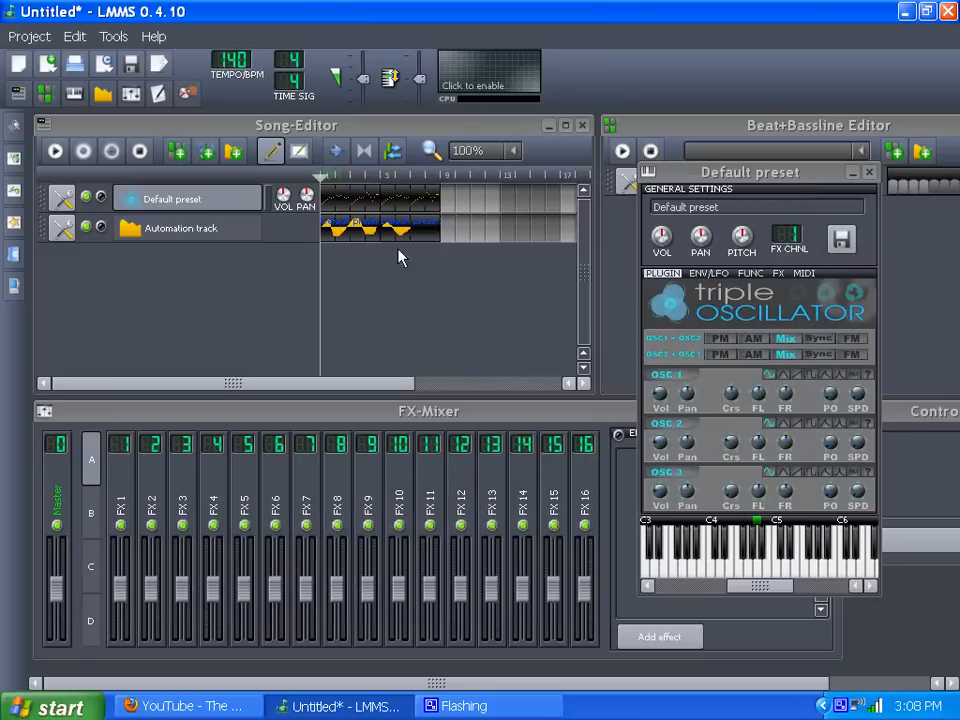
click(57, 158)
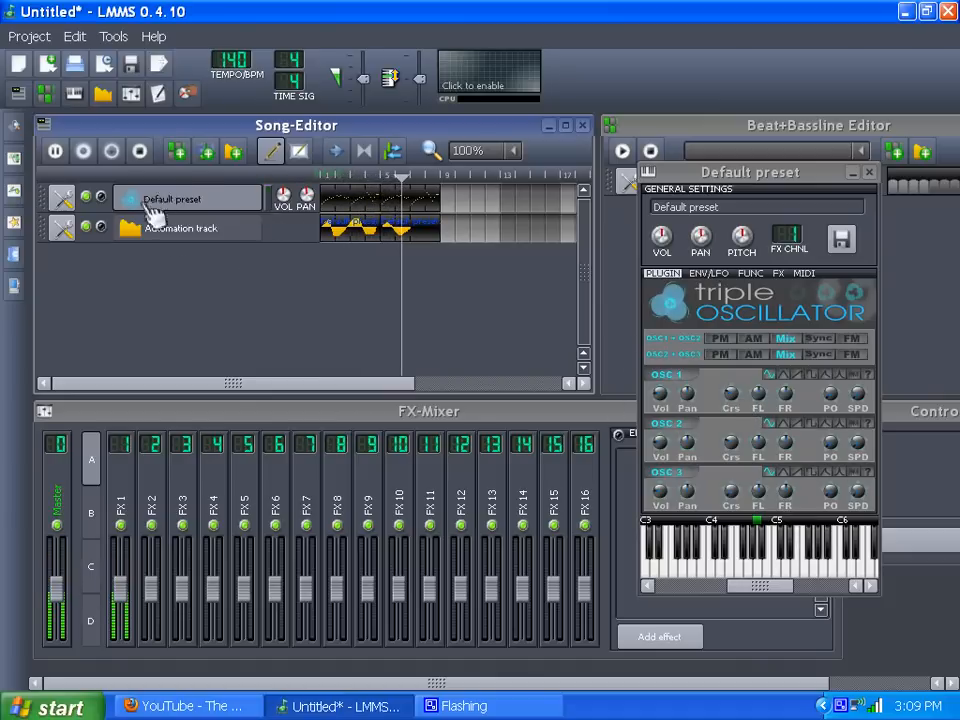
click(141, 152)
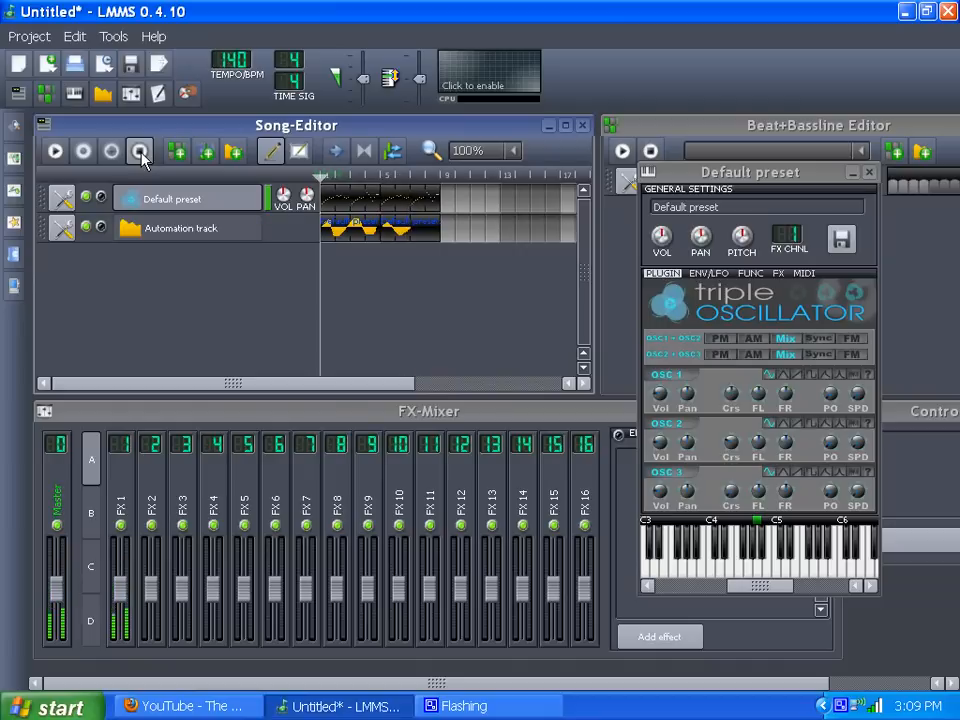
Delete the existing automation patterns and create a new empty automation pattern spanning bars 1 to 8
middle_click(341, 236)
drag(398, 228, 342, 230)
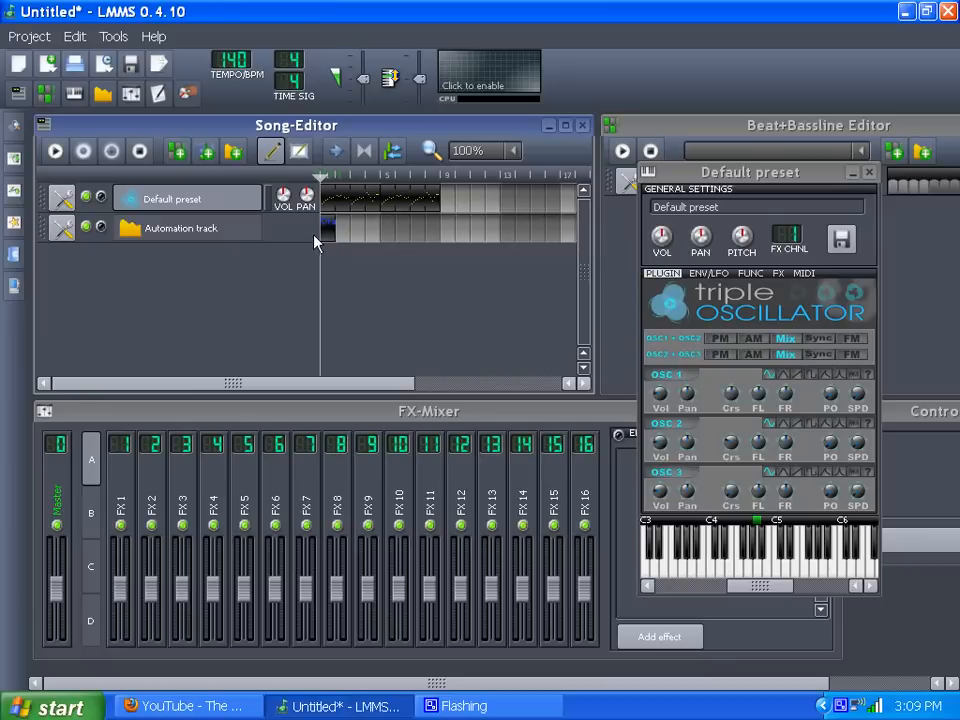
drag(336, 233, 440, 229)
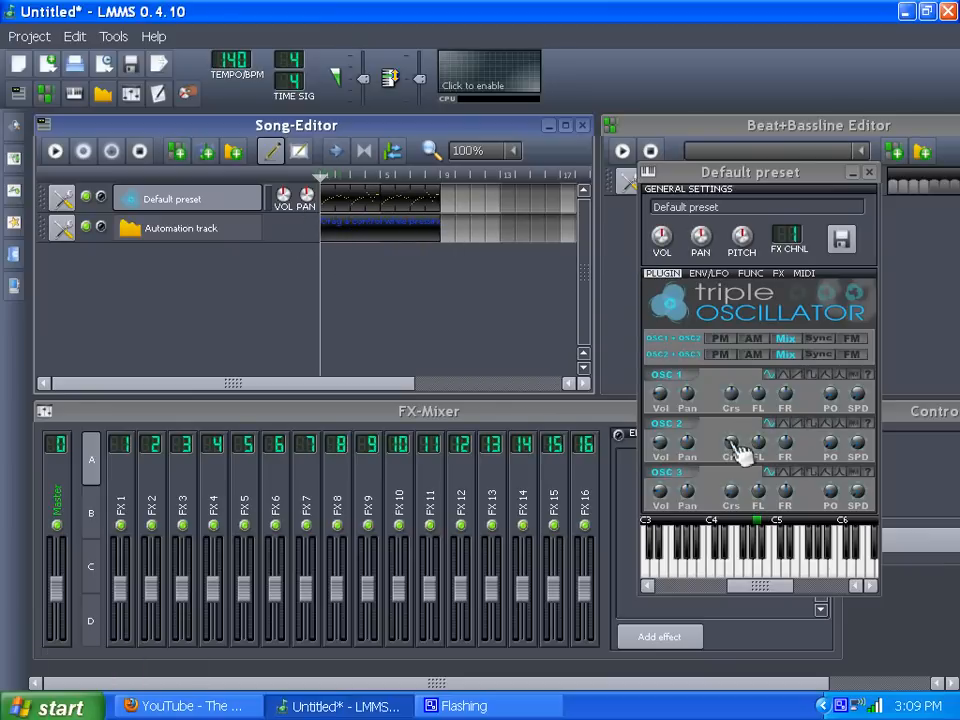
Reset the coarse detuning of OSC 1, OSC 2 and OSC 3 to their defaults
right_click(731, 394)
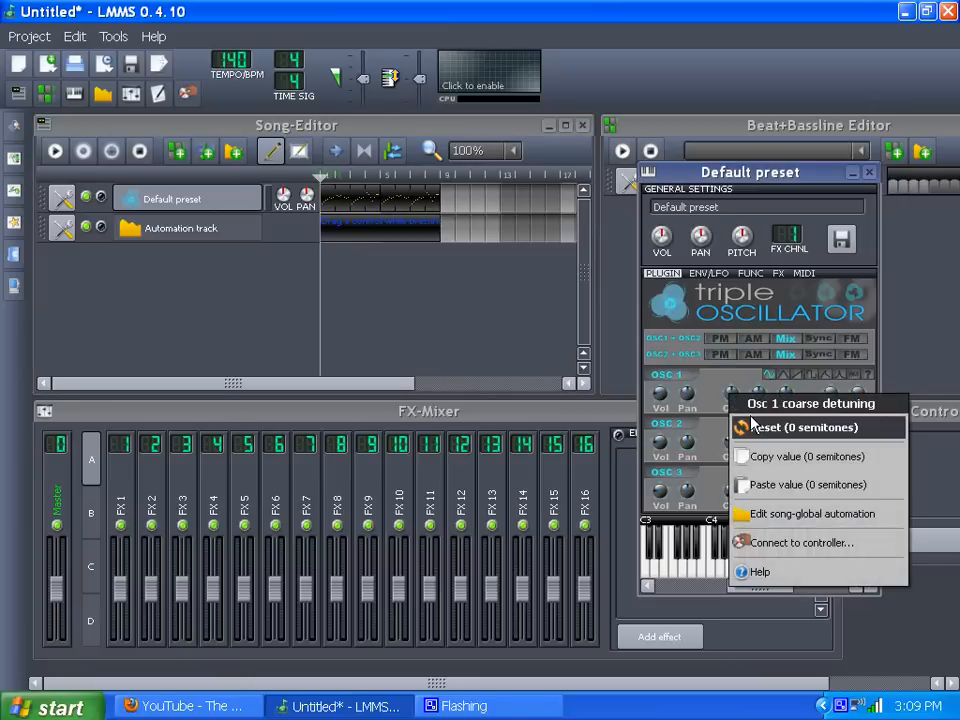
click(751, 427)
right_click(732, 445)
click(765, 474)
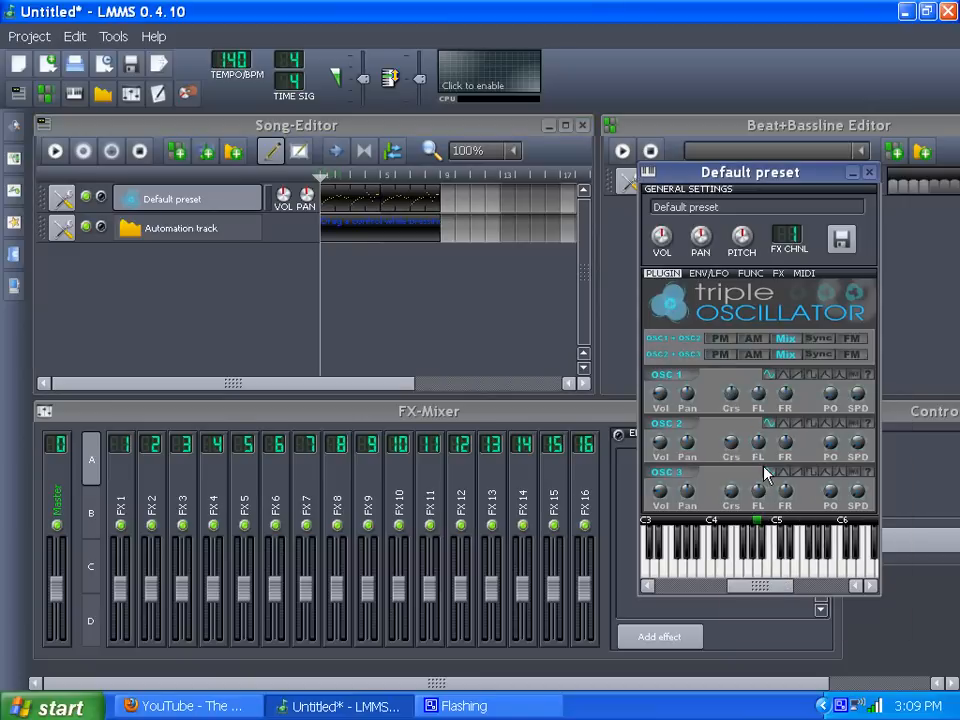
right_click(744, 493)
click(761, 520)
Automate the volume envelope's attack with a wavy curve through bar 8 ending at about 0.4, and play it back
click(706, 276)
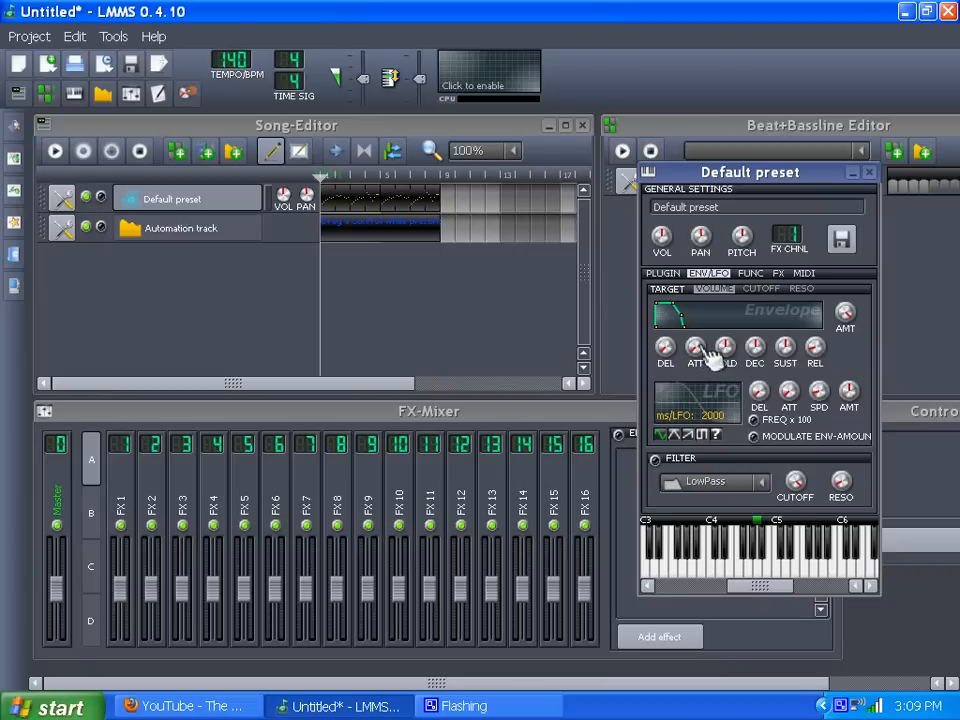
double_click(352, 234)
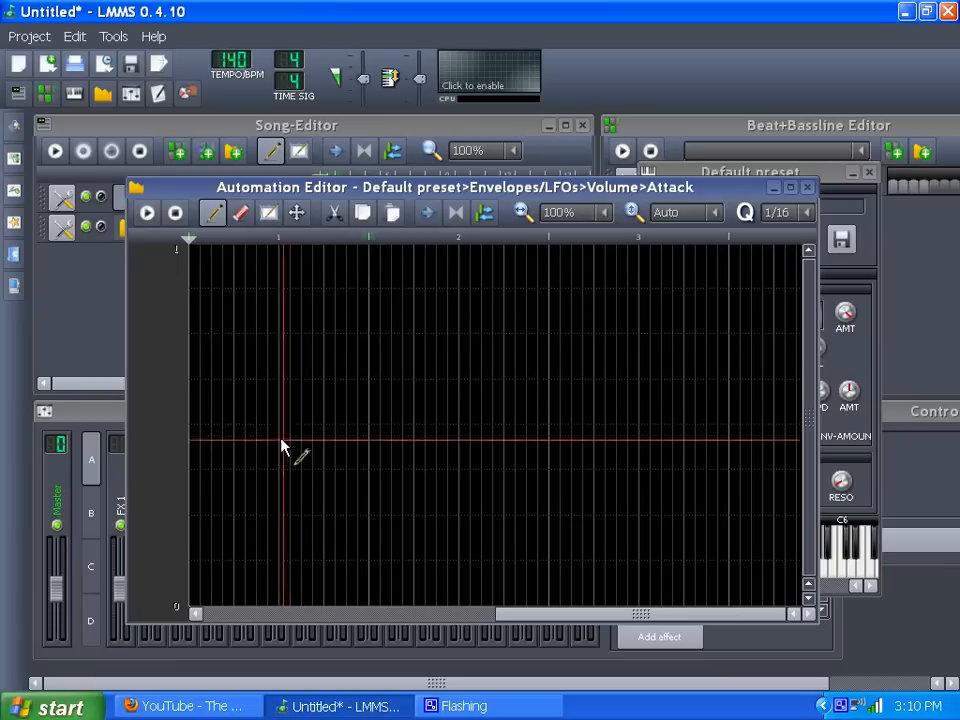
mouse_move(240, 533)
mouse_down()
mouse_move(242, 497)
mouse_move(270, 454)
mouse_move(188, 610)
mouse_move(253, 429)
mouse_move(309, 354)
mouse_move(388, 566)
mouse_move(416, 596)
mouse_move(476, 439)
mouse_move(517, 402)
mouse_move(636, 561)
mouse_move(722, 564)
mouse_move(680, 549)
mouse_up()
drag(510, 618, 693, 643)
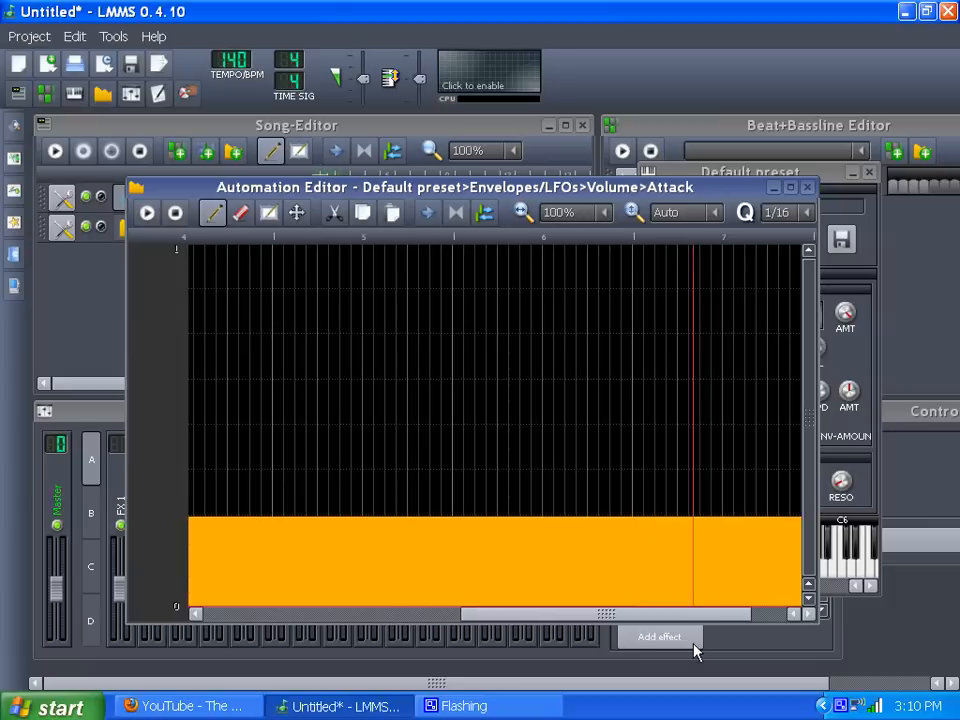
mouse_move(303, 513)
mouse_down()
mouse_move(342, 422)
mouse_move(469, 426)
mouse_move(626, 553)
mouse_move(746, 456)
mouse_up()
drag(549, 615, 636, 618)
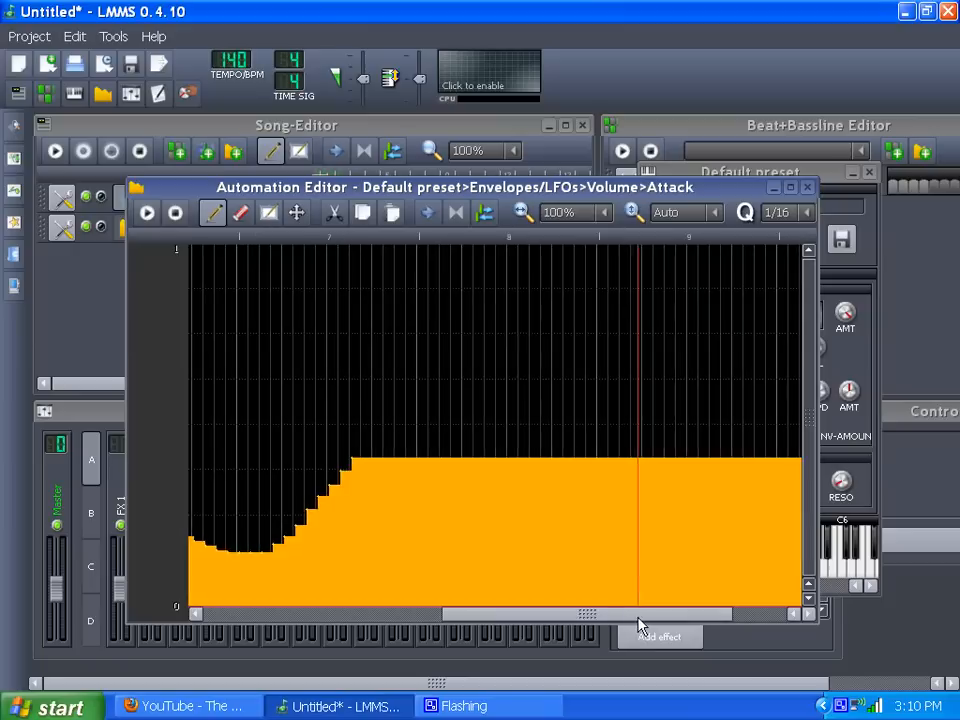
mouse_move(426, 457)
mouse_down()
mouse_move(426, 428)
mouse_move(549, 414)
mouse_move(596, 454)
mouse_up()
click(808, 188)
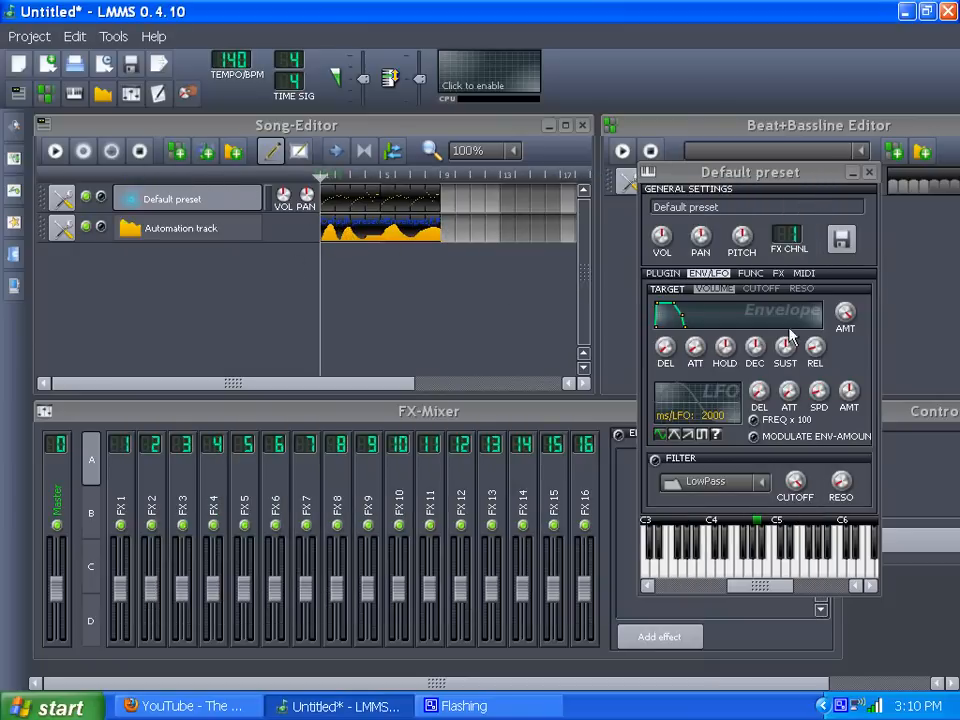
click(55, 154)
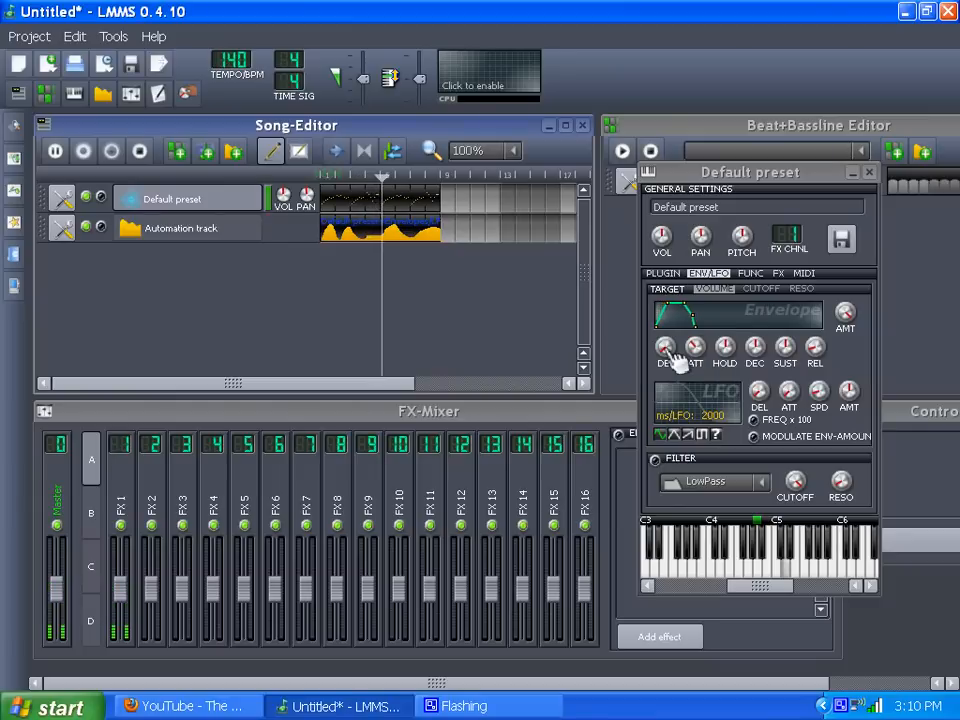
click(140, 152)
Delete the attack automation pattern and reset the volume envelope's attack to 0
middle_click(353, 240)
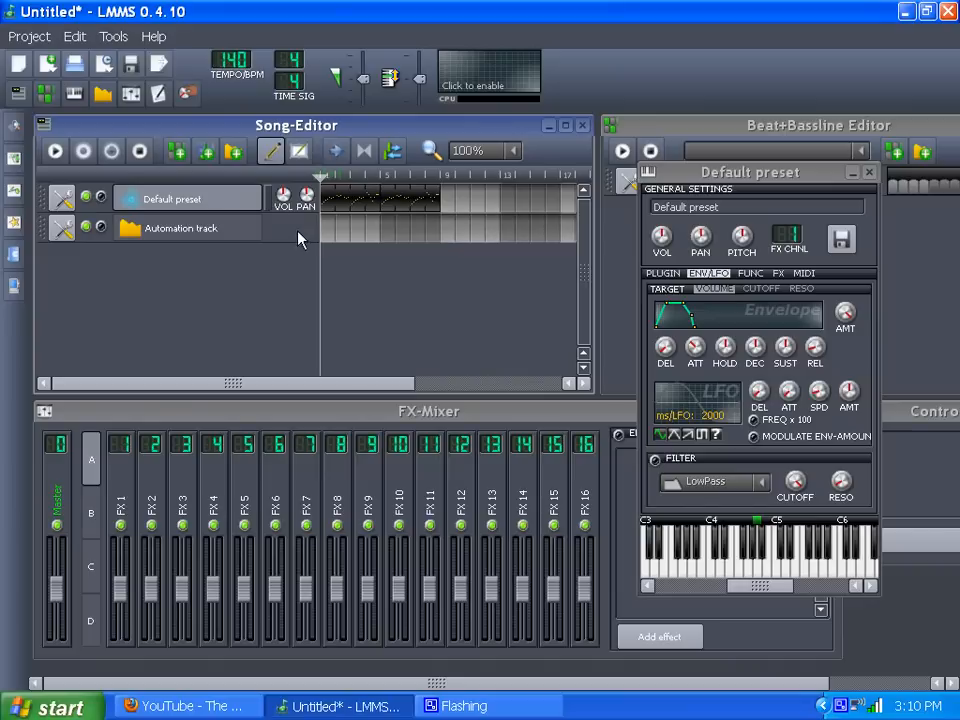
right_click(708, 362)
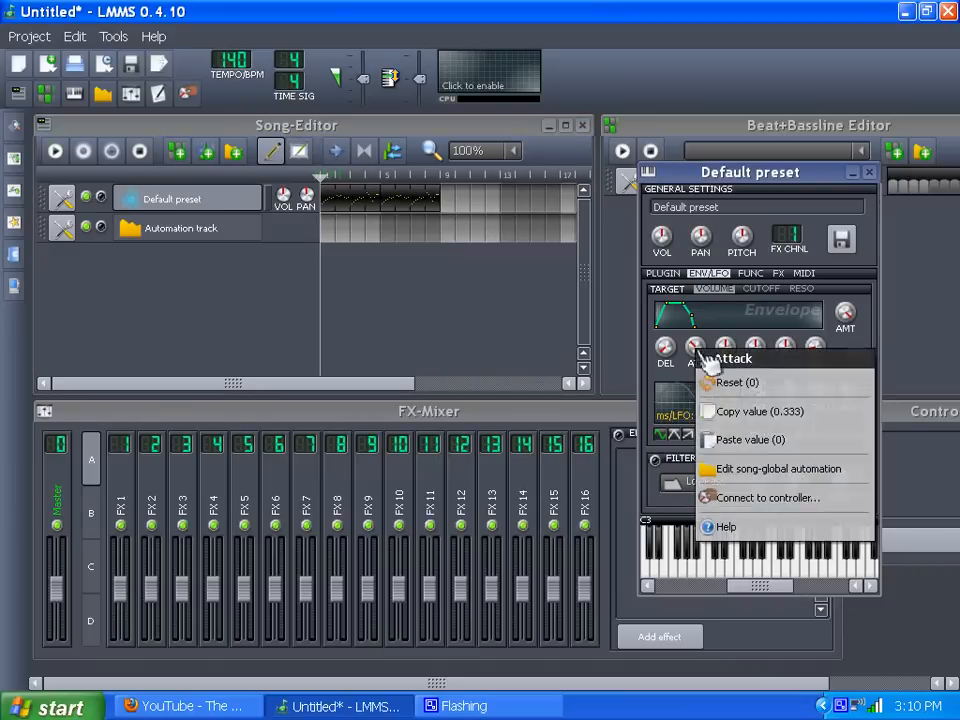
click(700, 386)
Create a new automation pattern spanning bars 1 to 8 and enable the instrument's LowPass filter
click(338, 236)
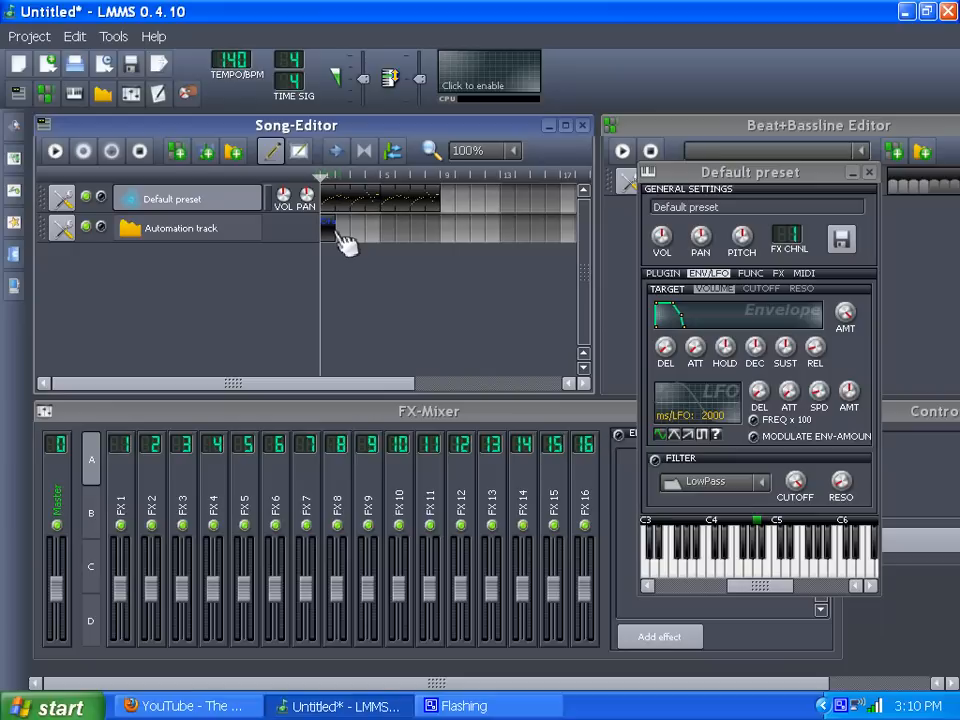
drag(341, 236, 432, 232)
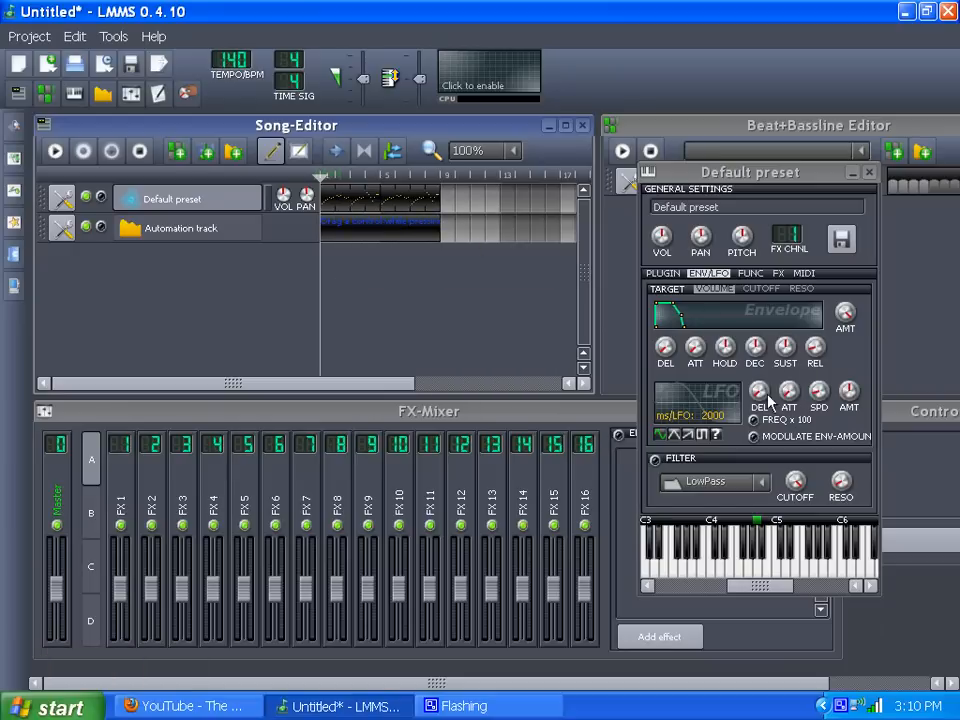
click(656, 461)
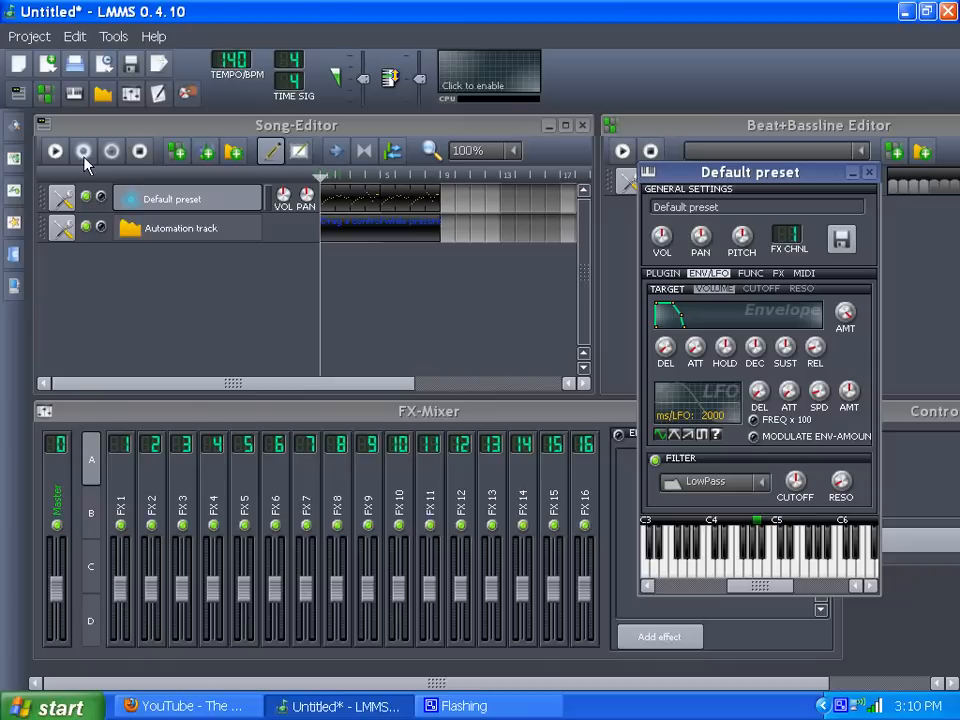
Play the song while varying the filter's cutoff and resonance to hear their effect
click(56, 154)
drag(802, 482, 845, 447)
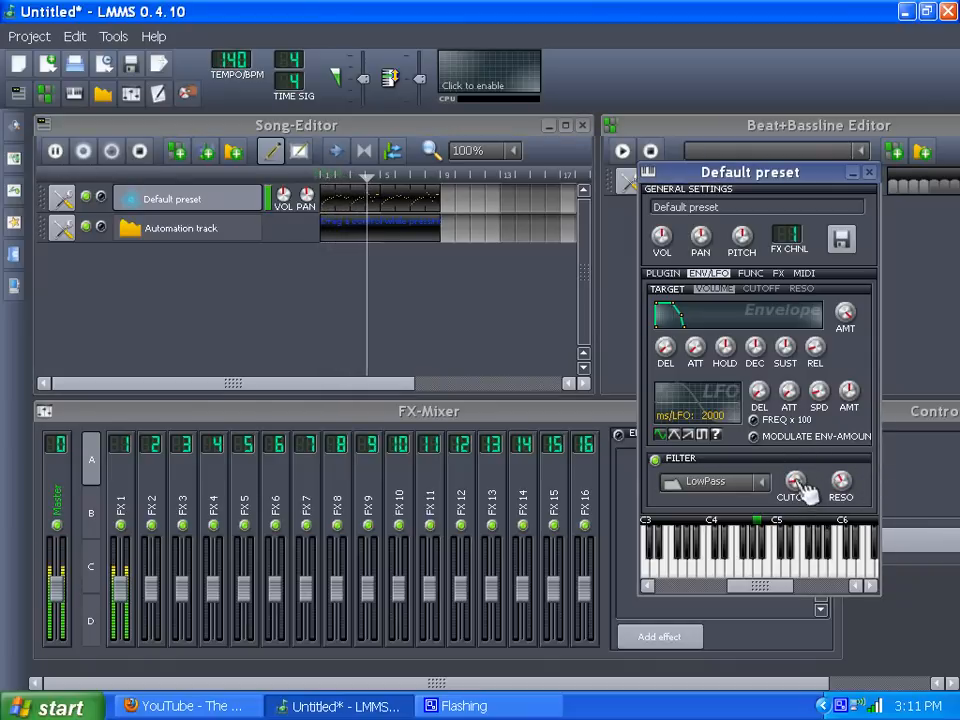
drag(803, 490, 843, 484)
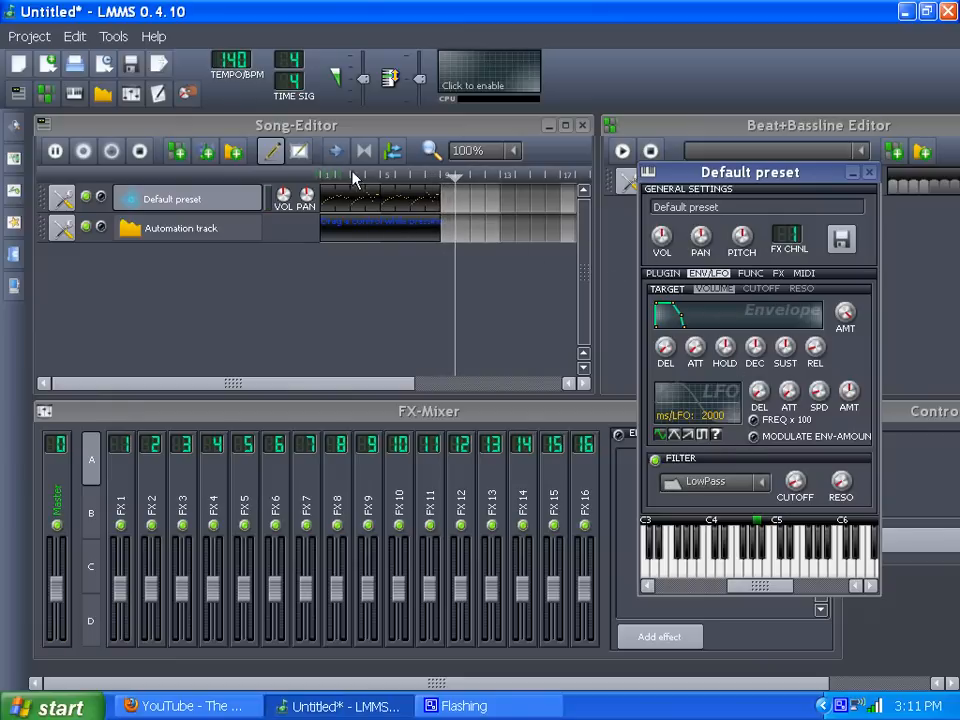
click(142, 150)
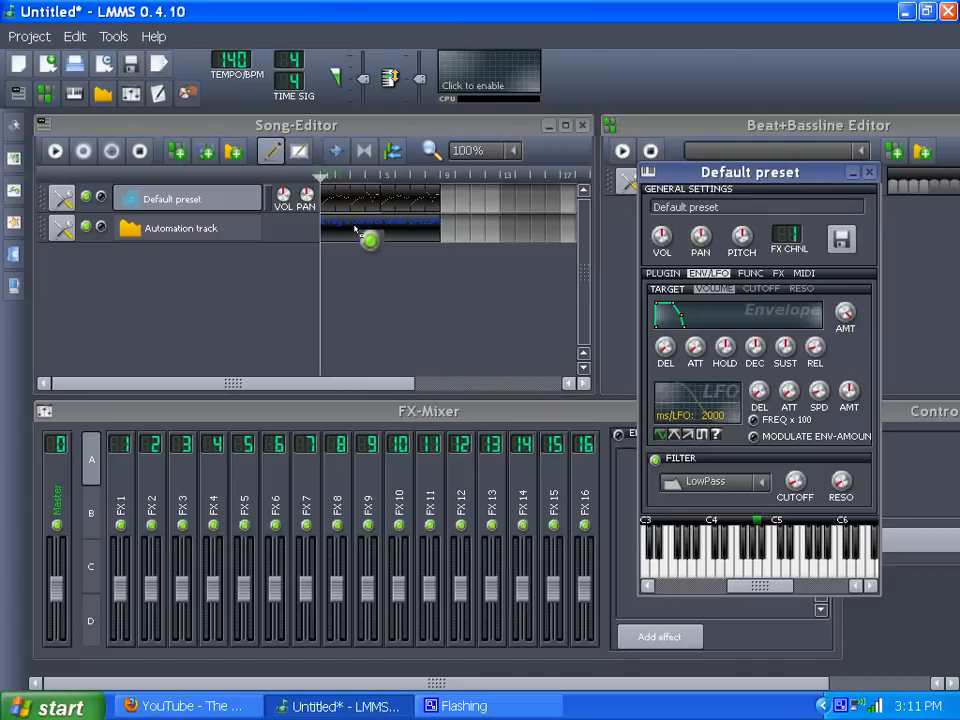
Link the filter's on/off switch to the automation pattern and draw it at 1 through about bar 3 and 0 from there on
drag(355, 226, 415, 242)
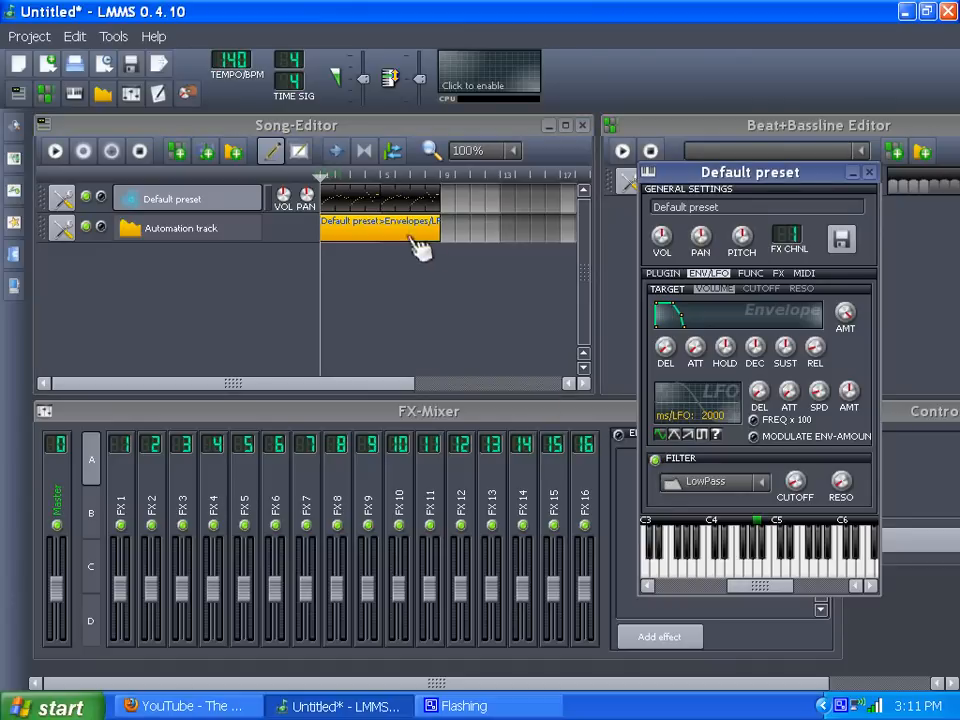
double_click(346, 240)
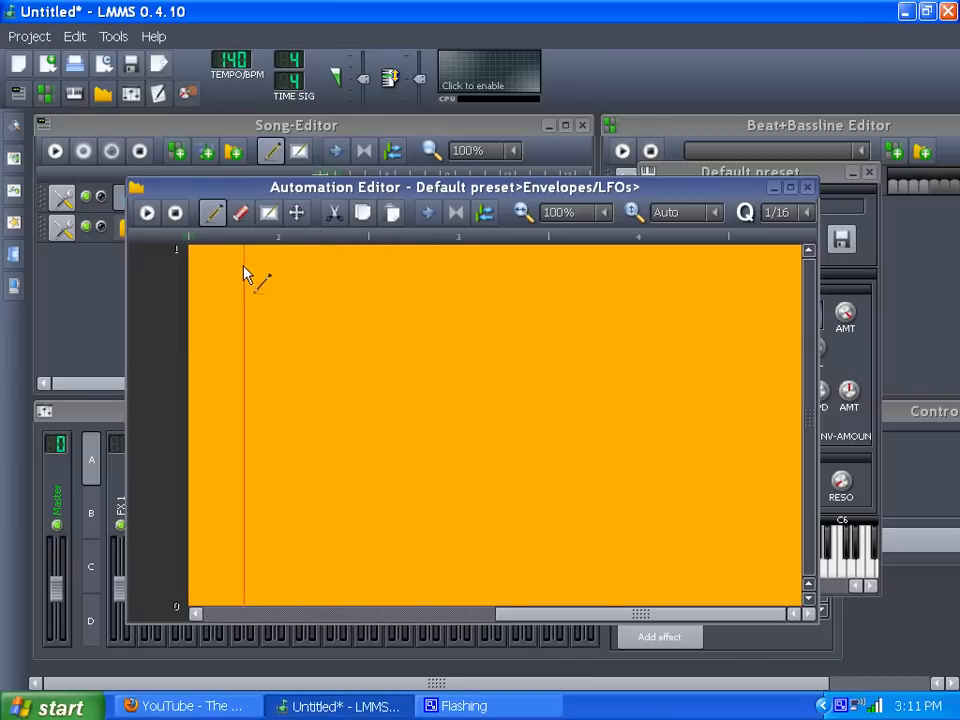
click(190, 249)
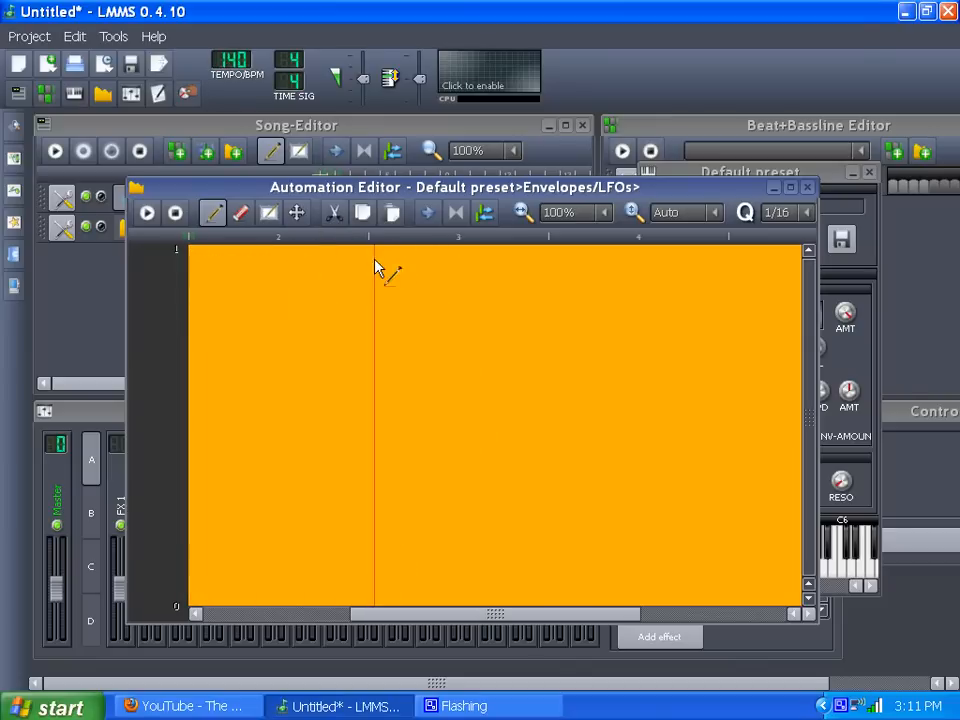
mouse_move(552, 251)
mouse_down()
mouse_move(546, 392)
mouse_move(572, 508)
mouse_move(561, 606)
mouse_move(576, 590)
mouse_up()
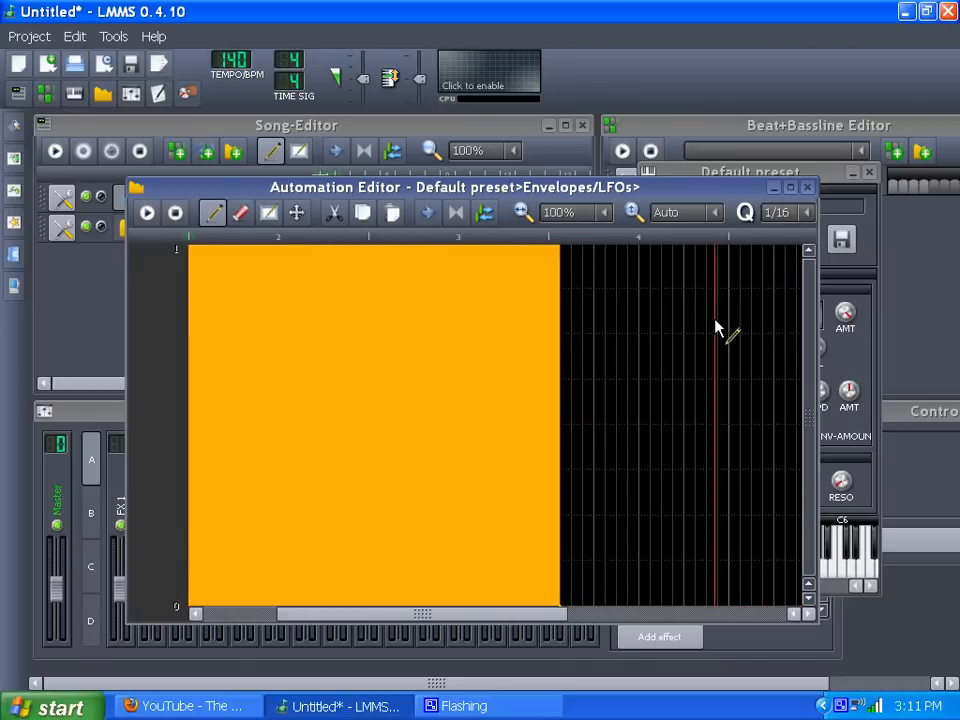
click(809, 188)
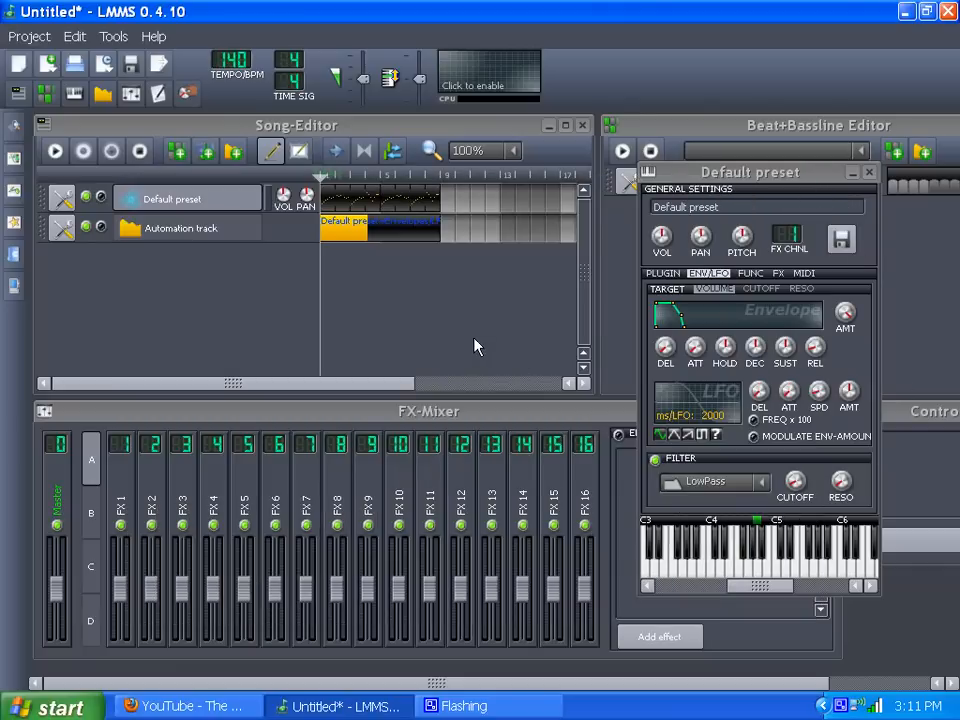
Play back the filter switch automation, turning the filter off at about bar 4
click(57, 152)
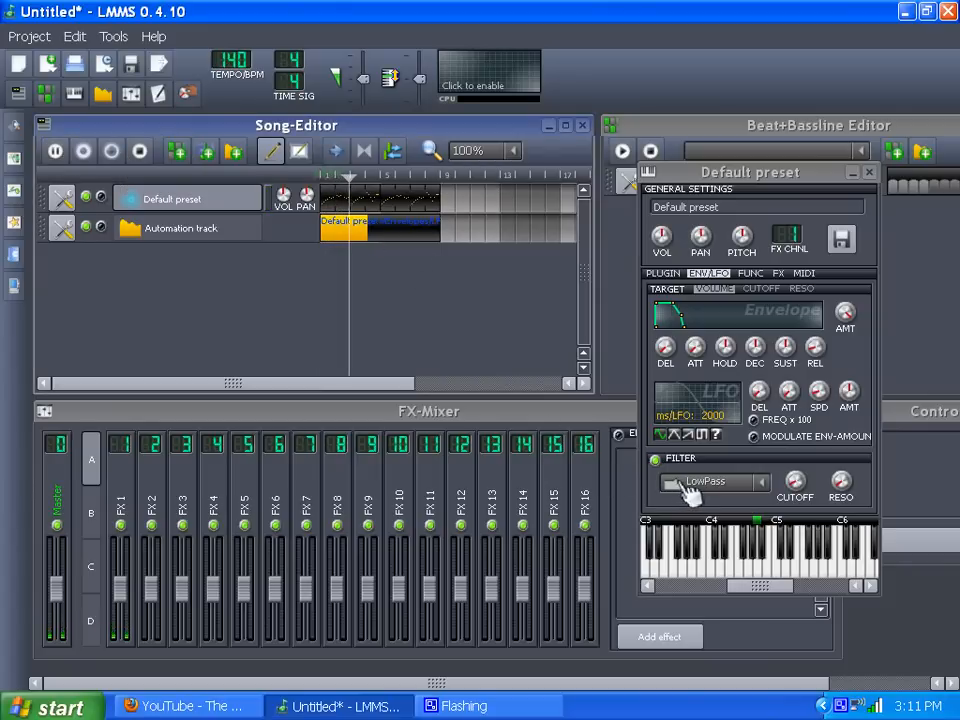
click(655, 461)
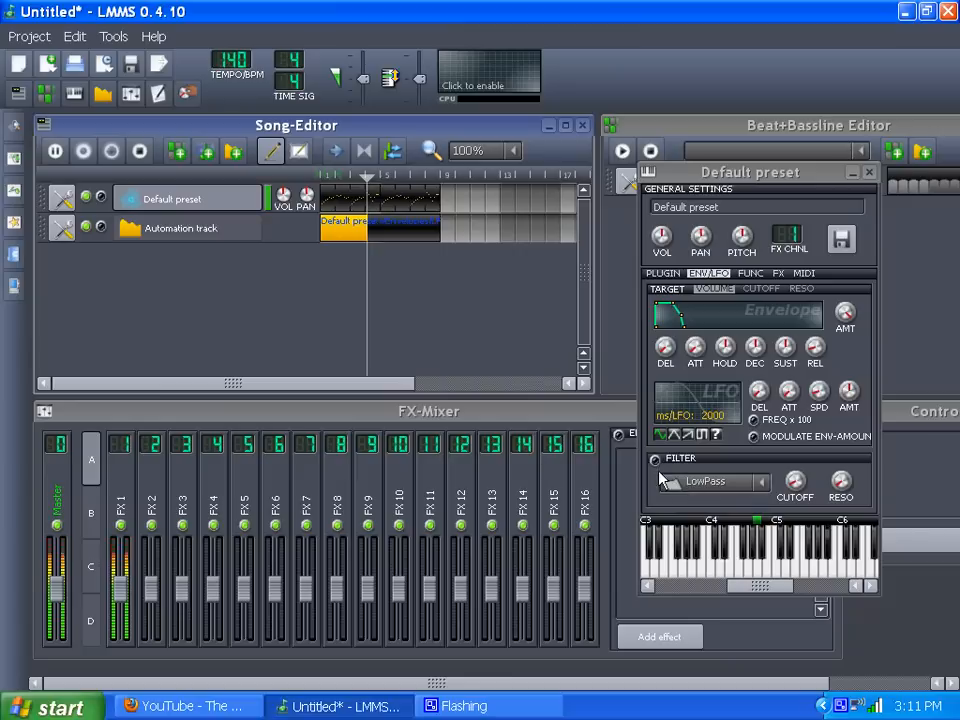
click(137, 152)
Replace the filter switch pattern with a new one spanning bars 1 to 8 and link it to the filter's cutoff frequency
middle_click(350, 230)
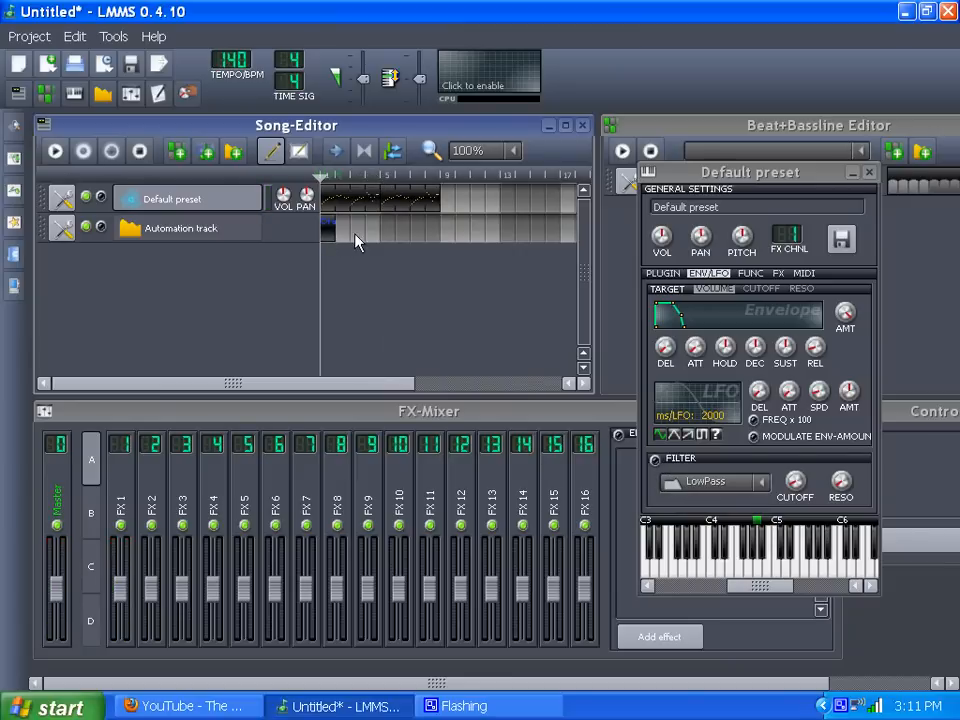
drag(336, 238, 440, 231)
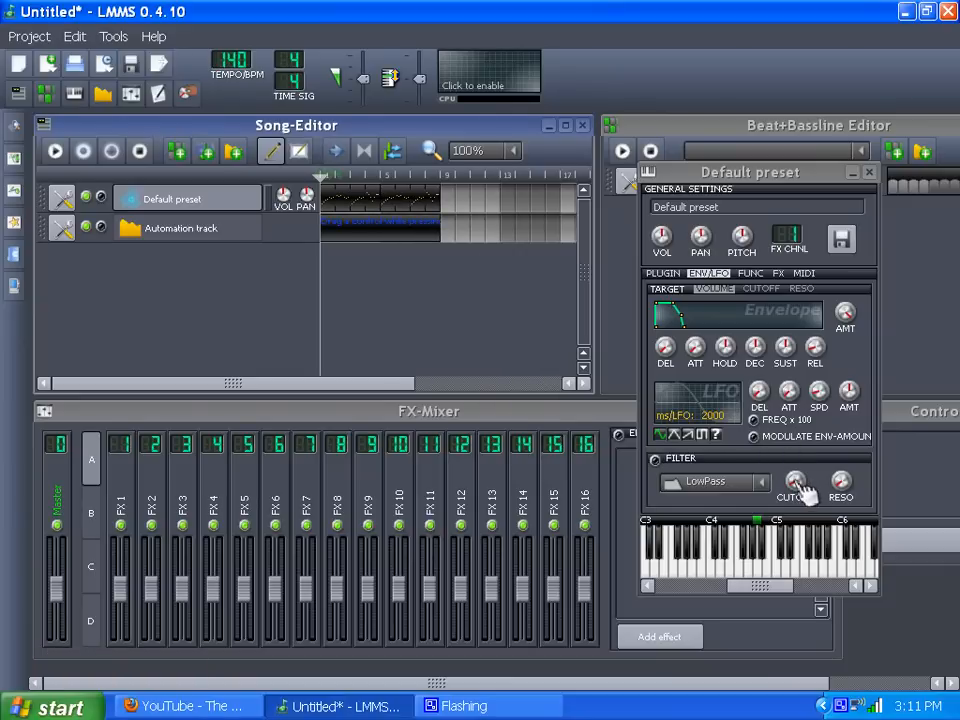
drag(805, 492, 366, 231)
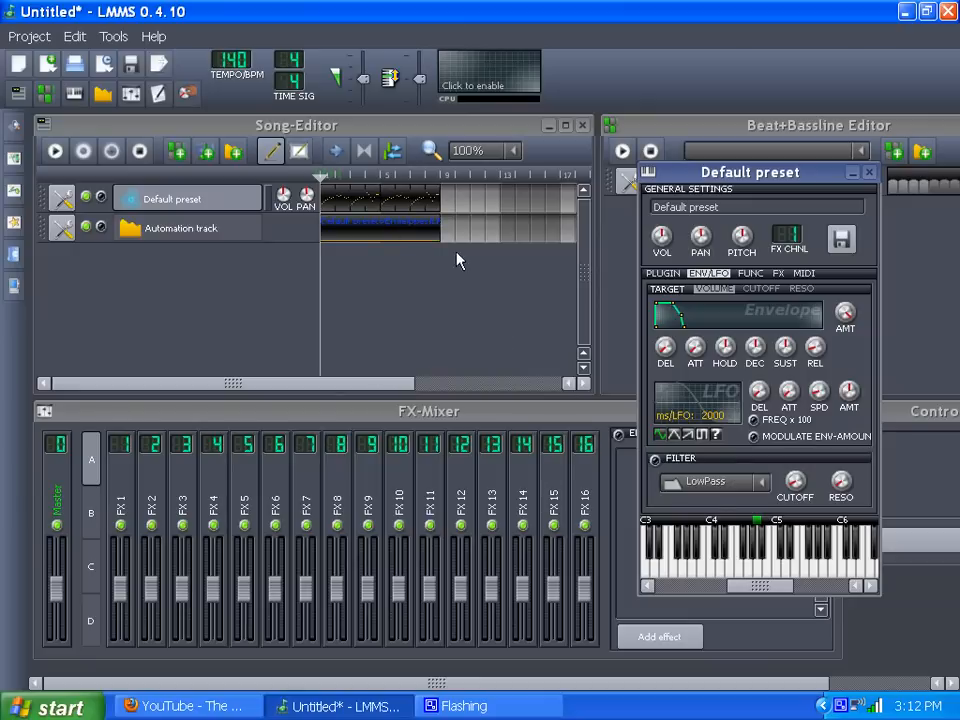
Draw a cutoff curve peaking at about 12700 in bar 2, dropping to 1 in bar 3, rising to about 10000 in bar 6 and ending near 1700
double_click(380, 228)
mouse_move(221, 596)
mouse_down()
mouse_move(301, 527)
mouse_move(414, 334)
mouse_move(471, 281)
mouse_move(563, 566)
mouse_move(576, 576)
mouse_move(577, 619)
mouse_move(590, 622)
mouse_up()
mouse_move(343, 574)
mouse_down()
mouse_move(446, 620)
mouse_move(506, 553)
mouse_move(606, 467)
mouse_move(649, 456)
mouse_move(658, 436)
mouse_up()
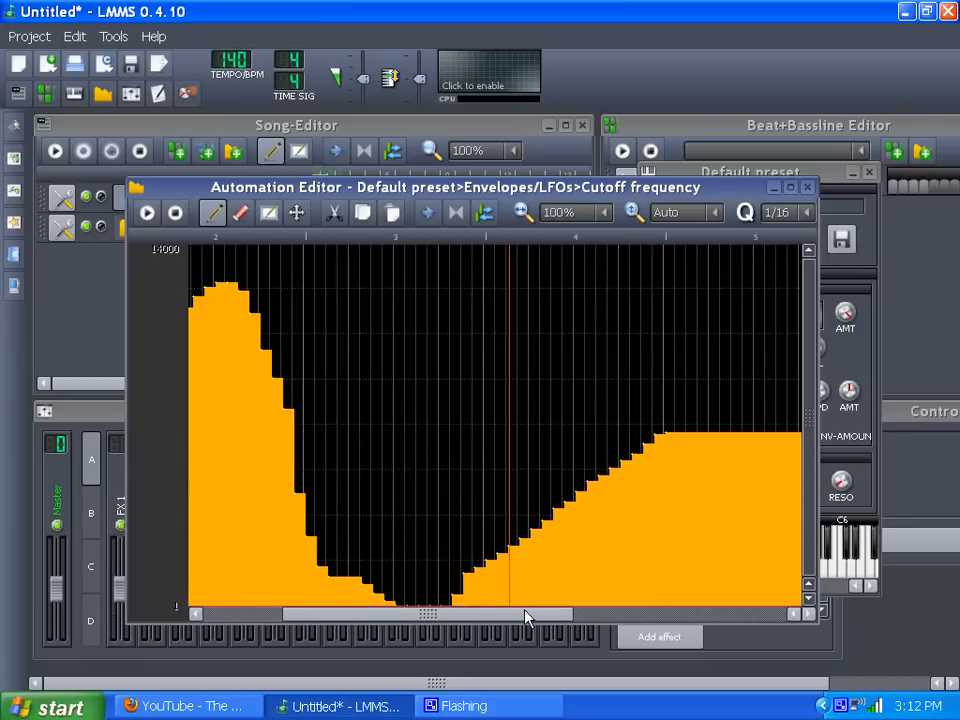
drag(527, 617, 606, 627)
mouse_move(395, 438)
mouse_down()
mouse_move(439, 401)
mouse_move(561, 347)
mouse_move(753, 539)
mouse_up()
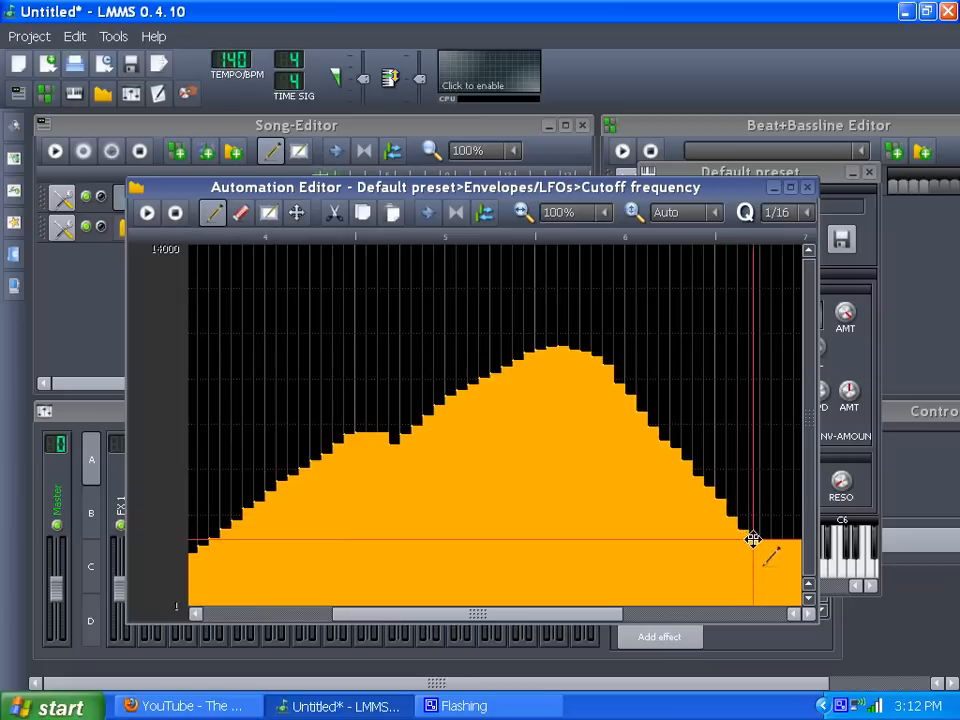
drag(566, 619, 656, 622)
mouse_move(407, 552)
mouse_down()
mouse_move(673, 577)
mouse_move(694, 564)
mouse_move(800, 563)
mouse_up()
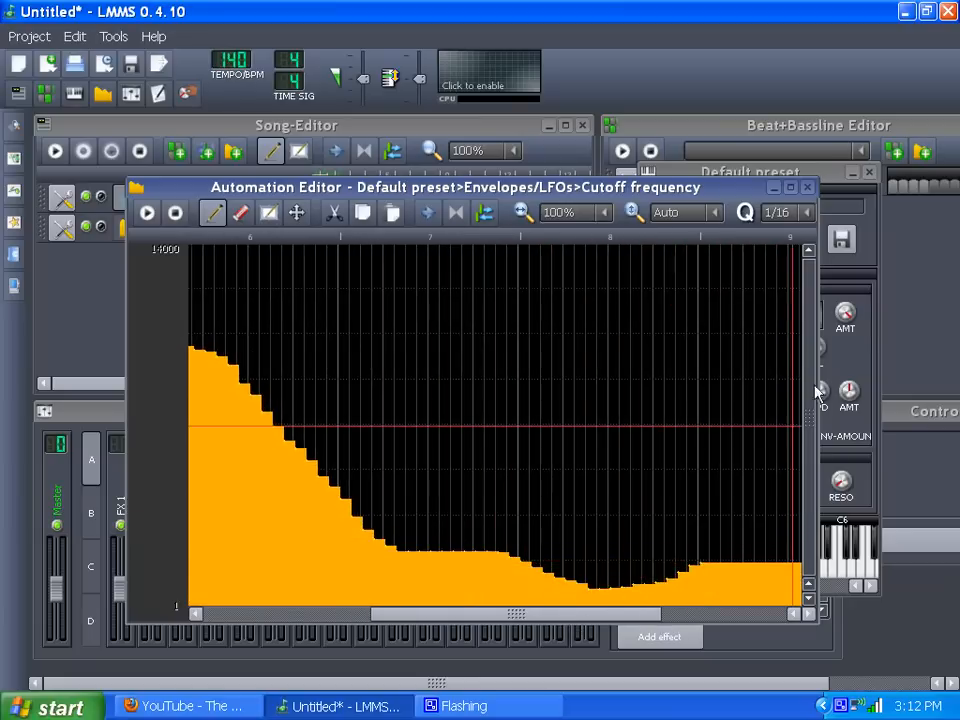
click(808, 187)
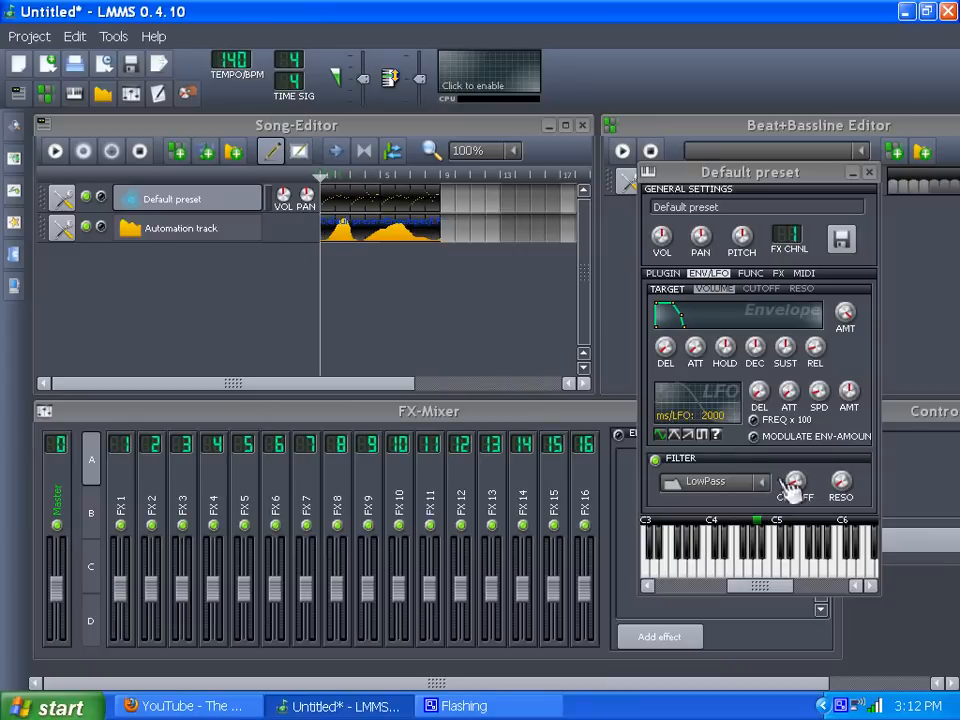
Play the song to hear the filter cutoff automation, and stop playback
click(55, 152)
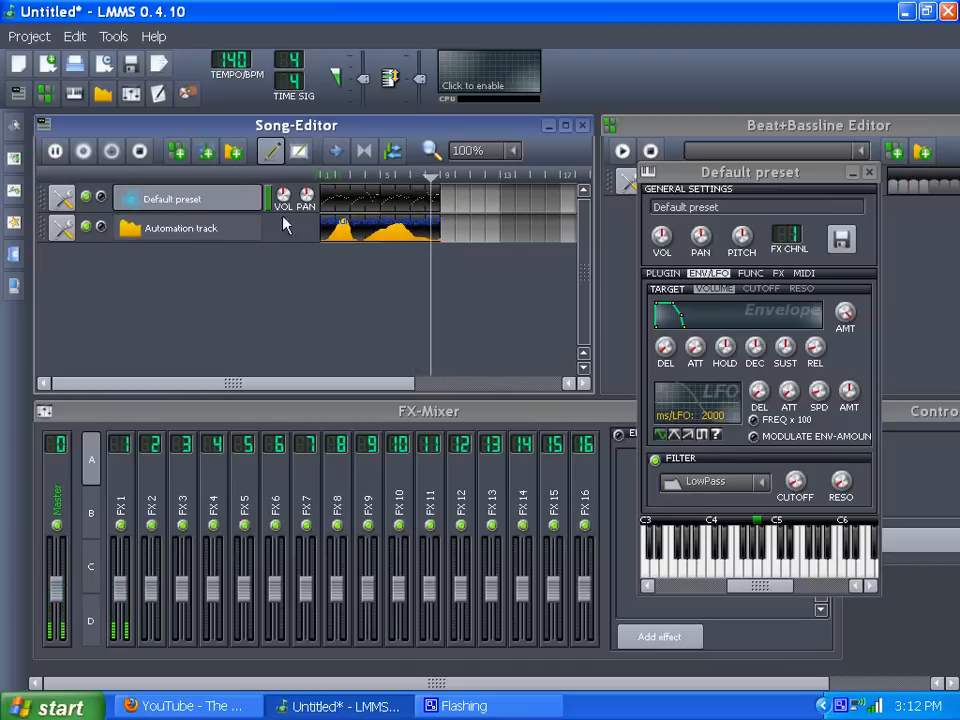
click(138, 153)
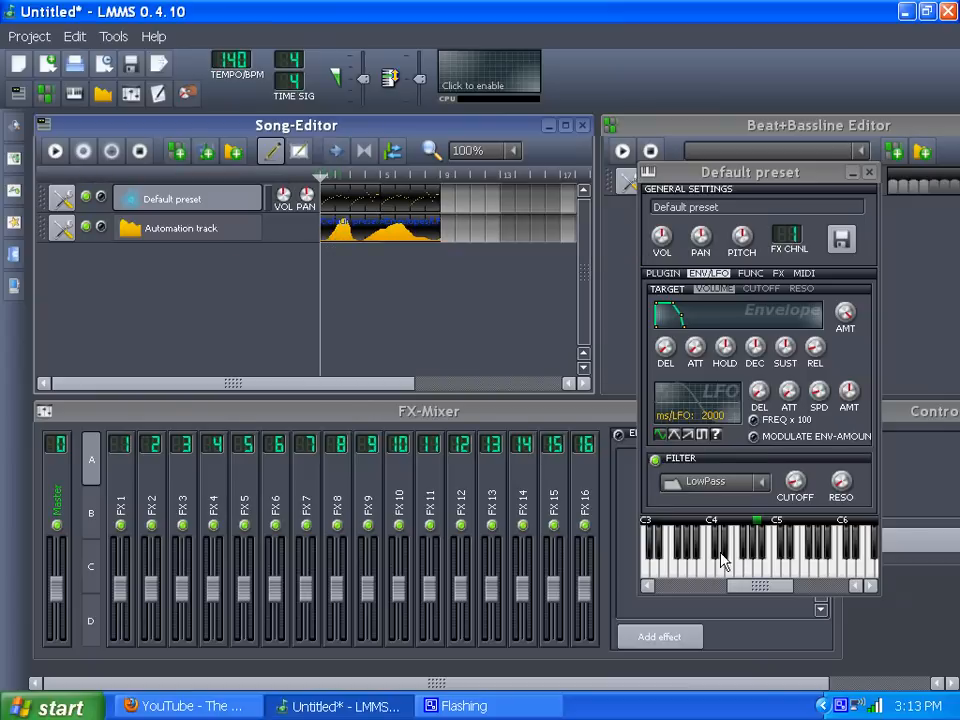
Open the melody in the Piano-Roll, try recording and recording alongside the song, and close the editor without adding notes
double_click(350, 196)
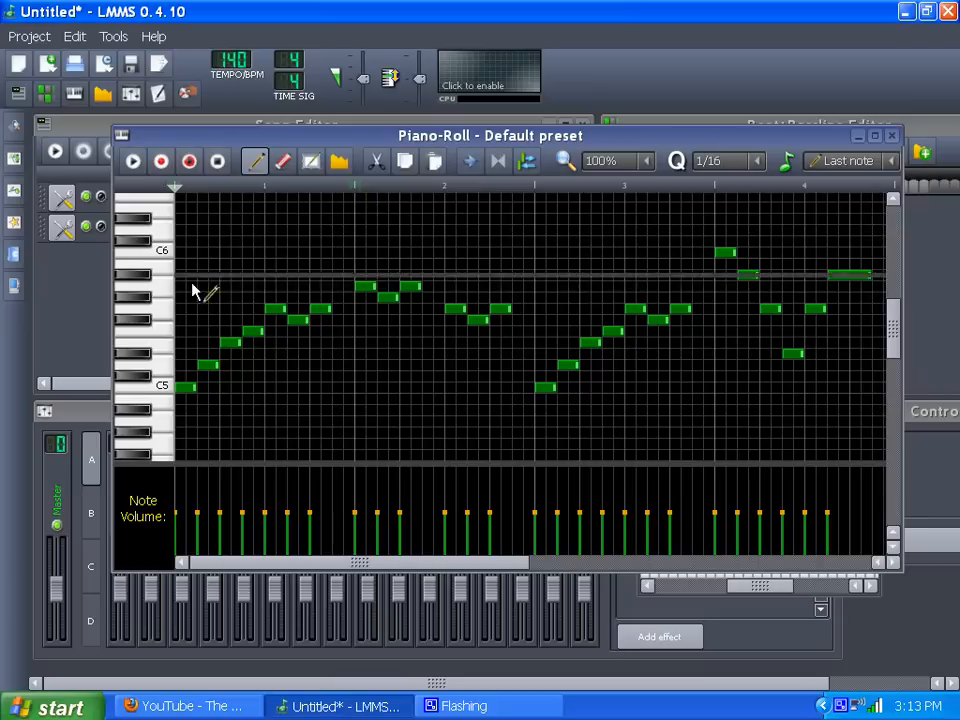
click(161, 162)
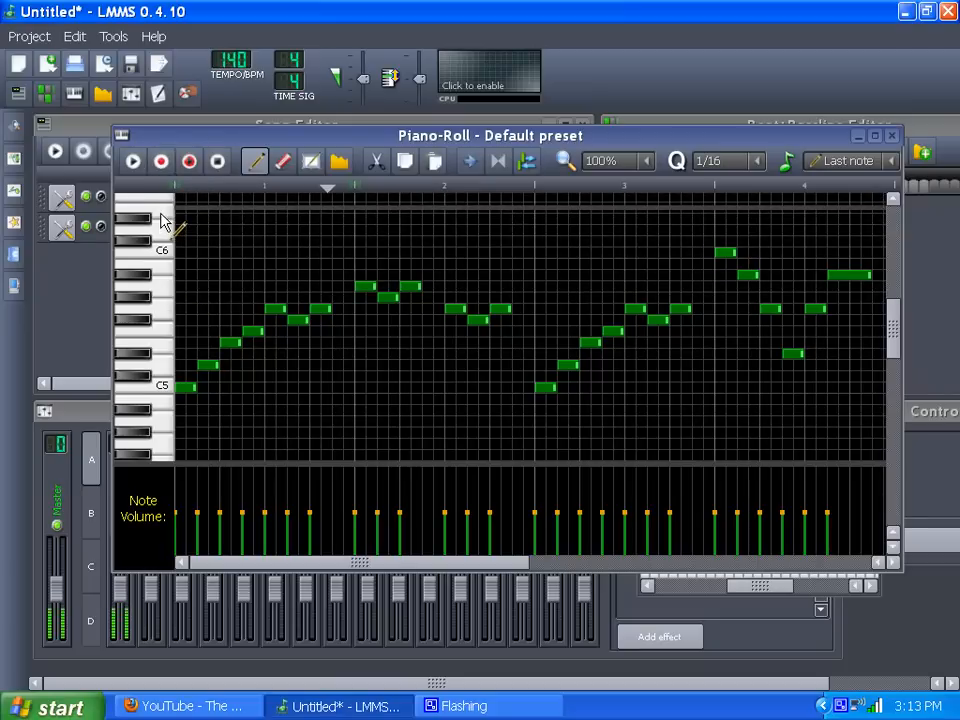
click(209, 168)
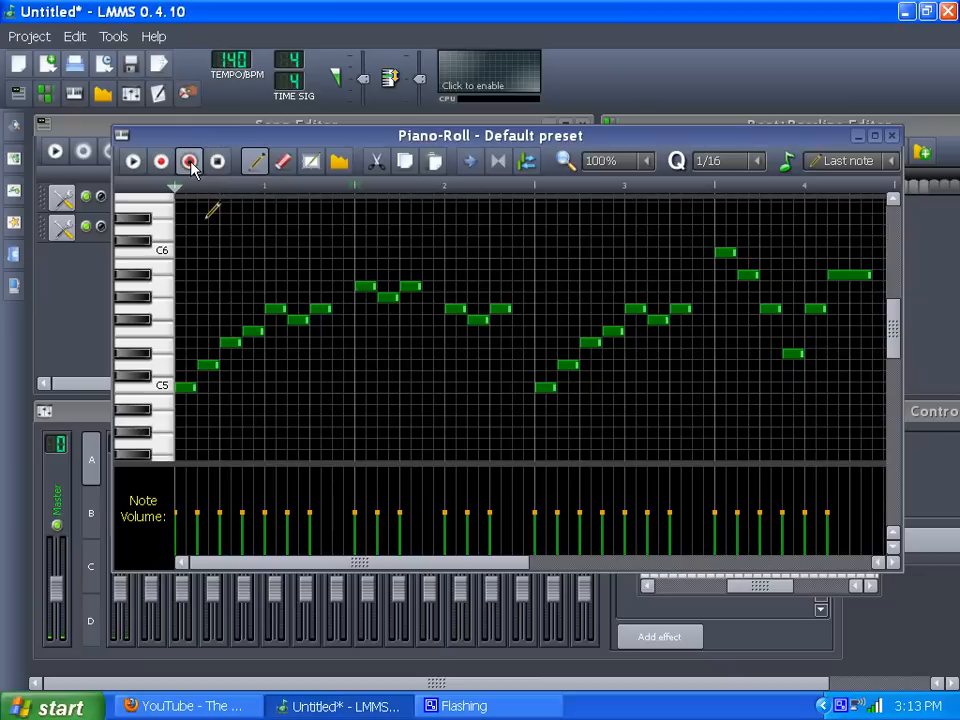
click(190, 163)
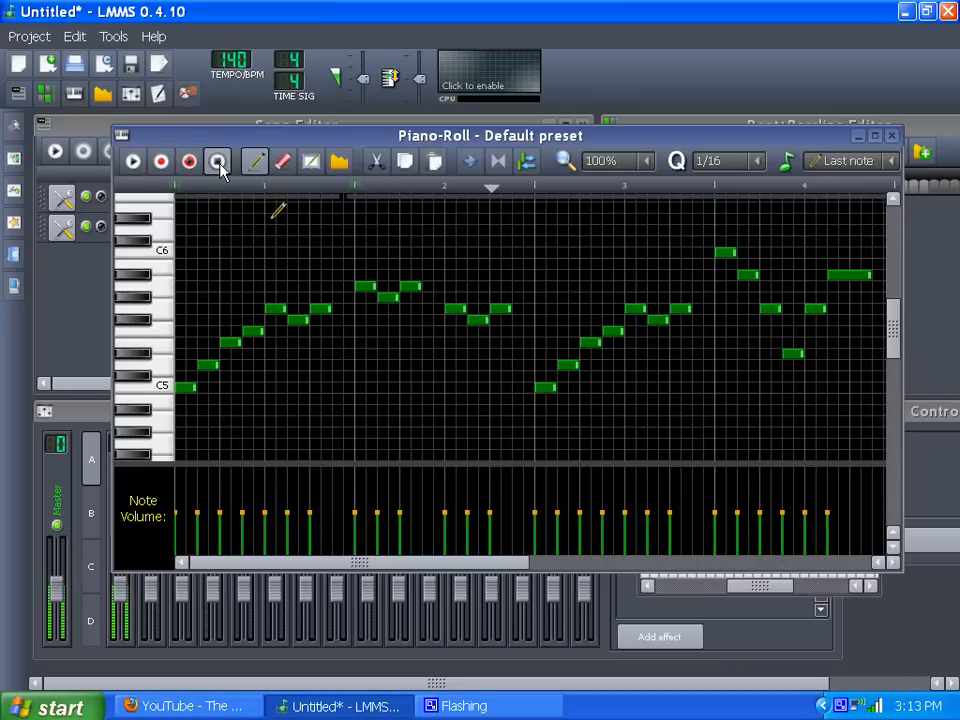
click(218, 162)
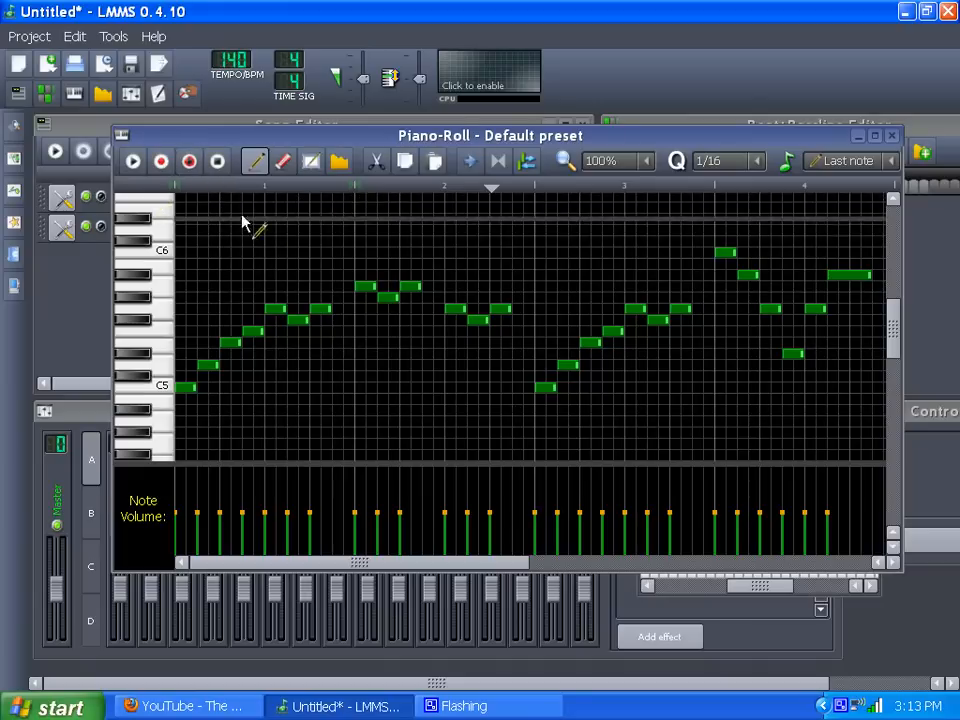
click(891, 137)
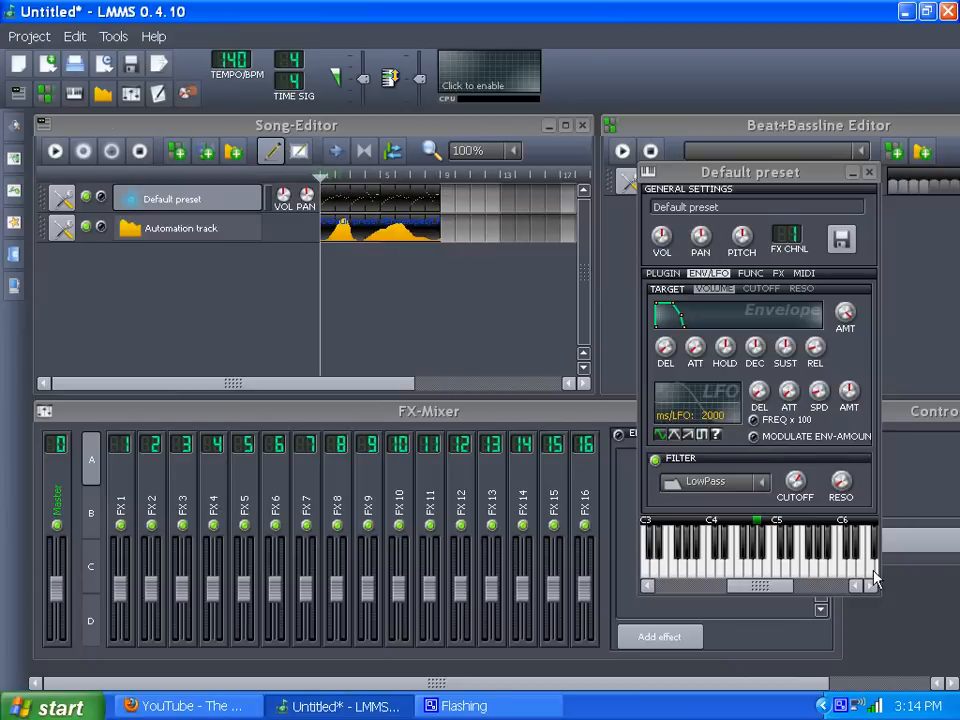
Replace the cutoff pattern with an empty one spanning bars 1 to 8, and enable the instrument's arpeggio with a 2-octave range
click(750, 274)
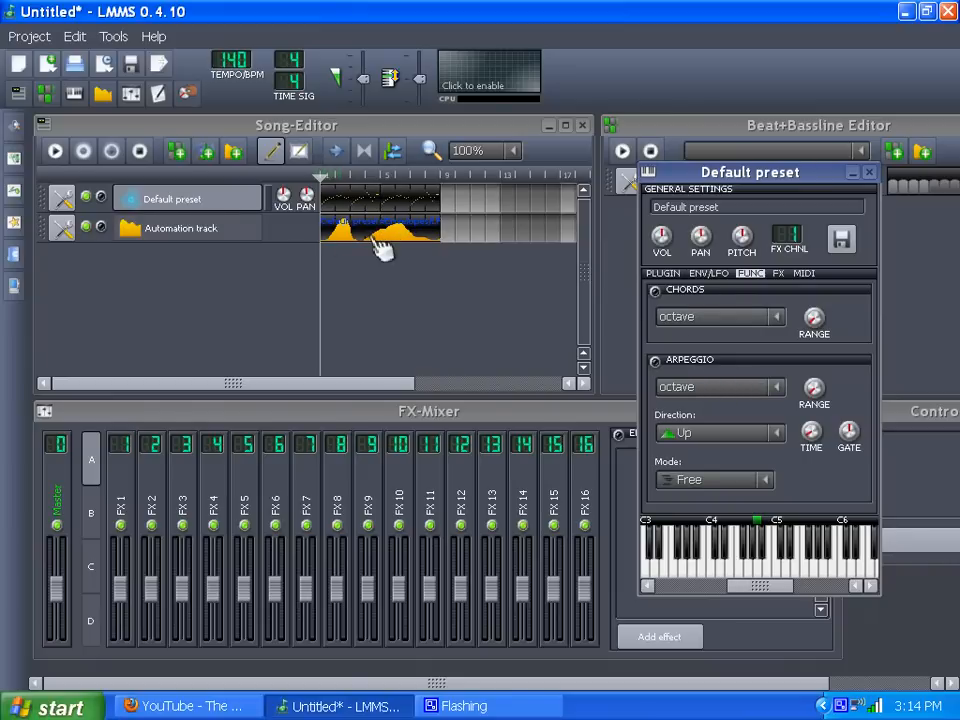
mouse_move(438, 230)
mouse_down()
mouse_move(317, 231)
mouse_move(439, 225)
mouse_up()
click(655, 361)
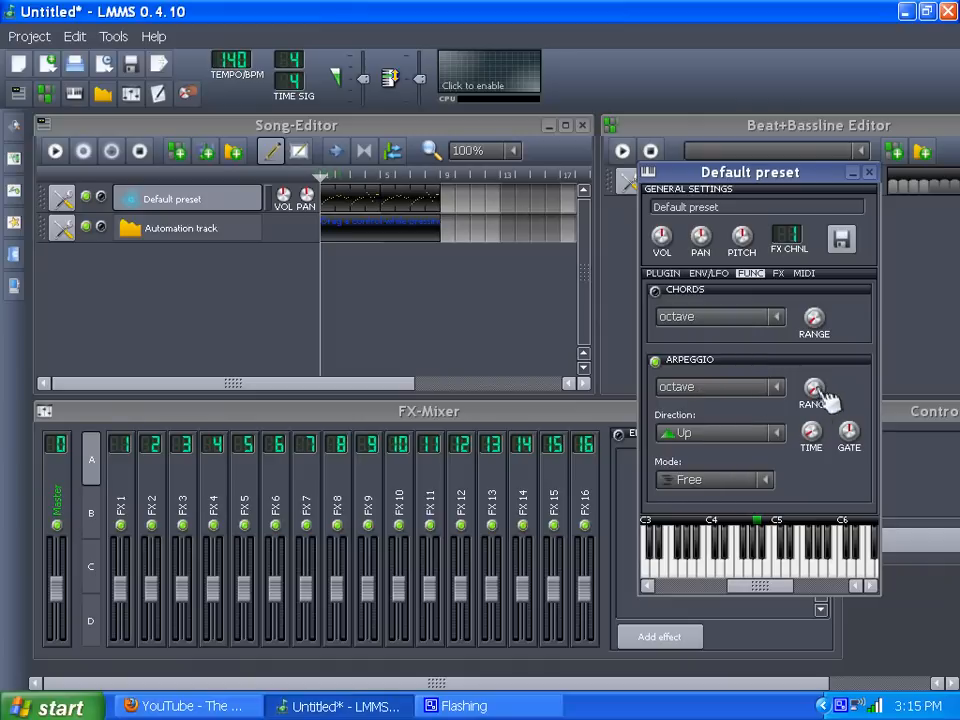
mouse_move(822, 395)
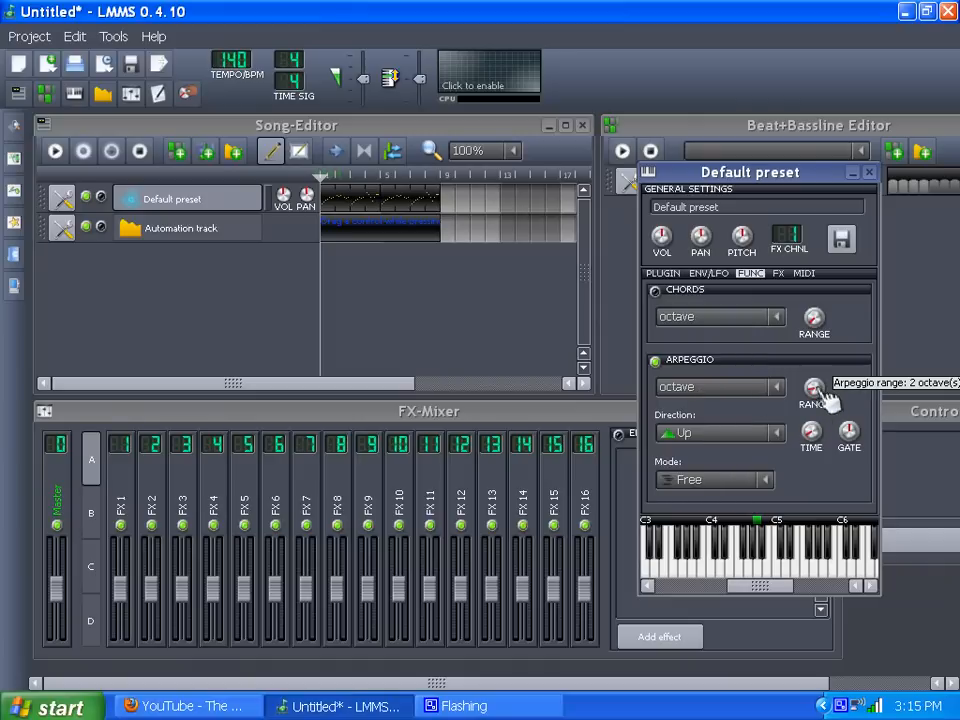
Try the Maj9#11 arpeggio type, return it to octave, and link the arpeggio type to the empty automation pattern
click(777, 388)
click(745, 379)
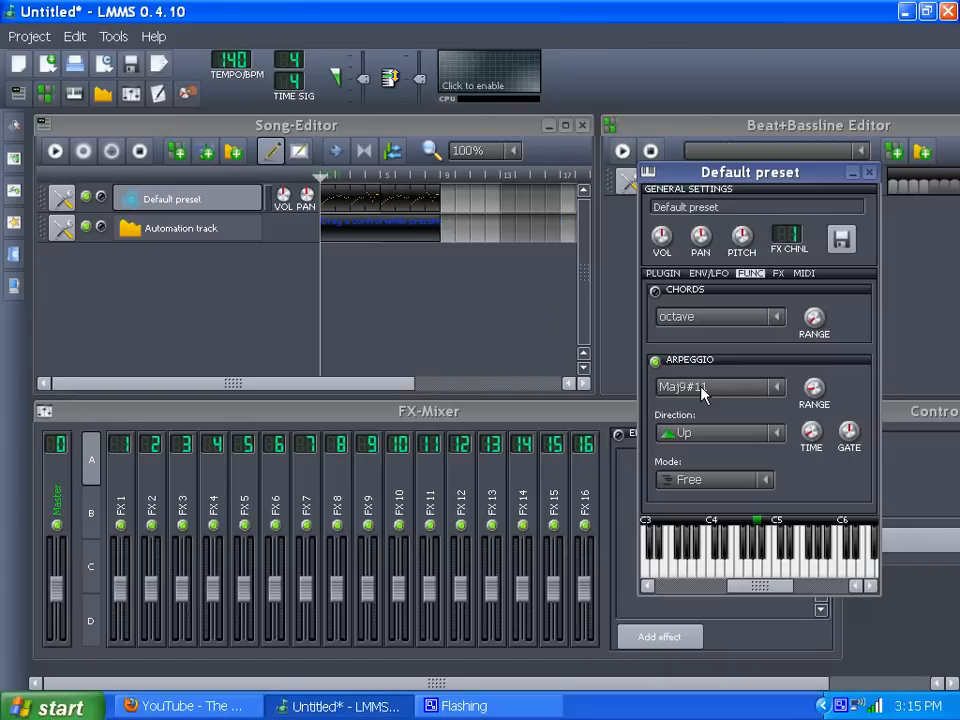
click(777, 388)
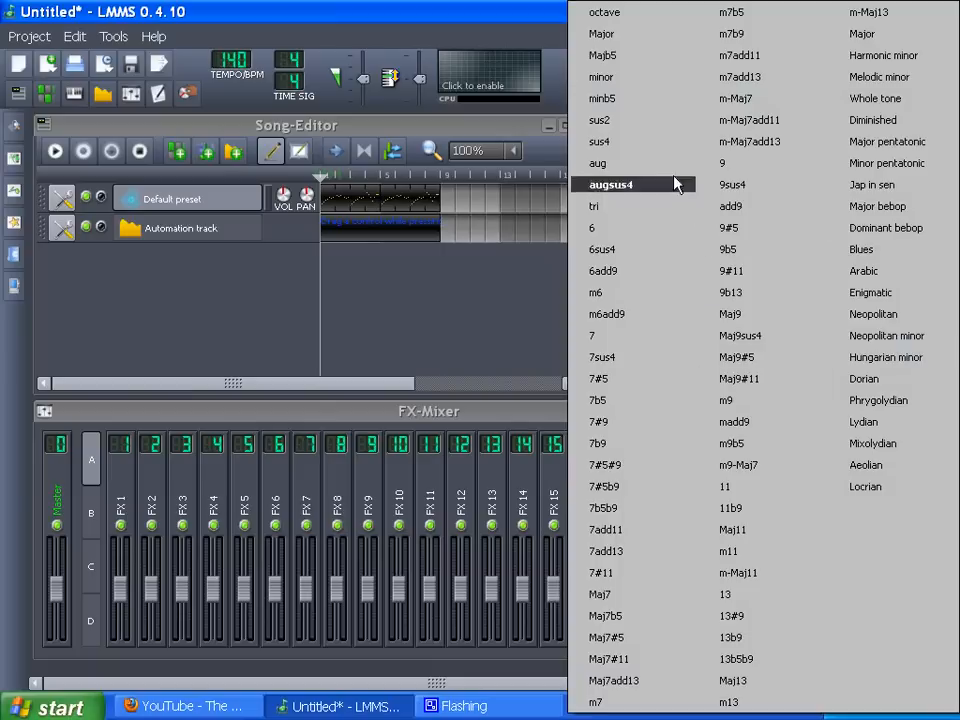
click(625, 13)
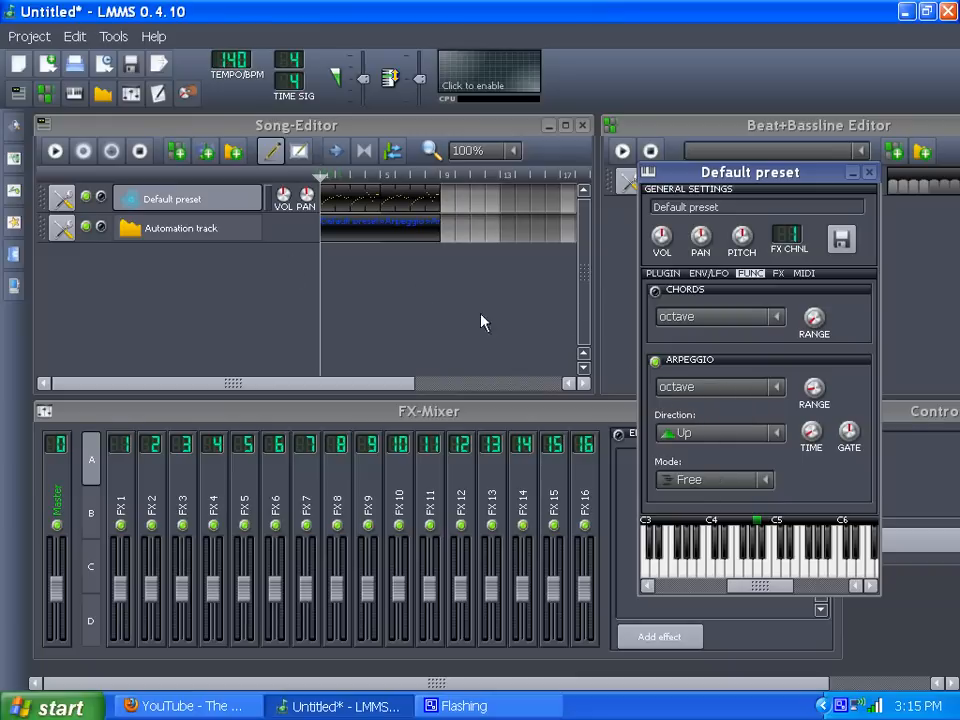
Draw an arpeggio type curve varying through bar 4, at about 25 in bar 5, 15 in bar 6, 0 in bar 7 and 5 in bar 8
double_click(354, 242)
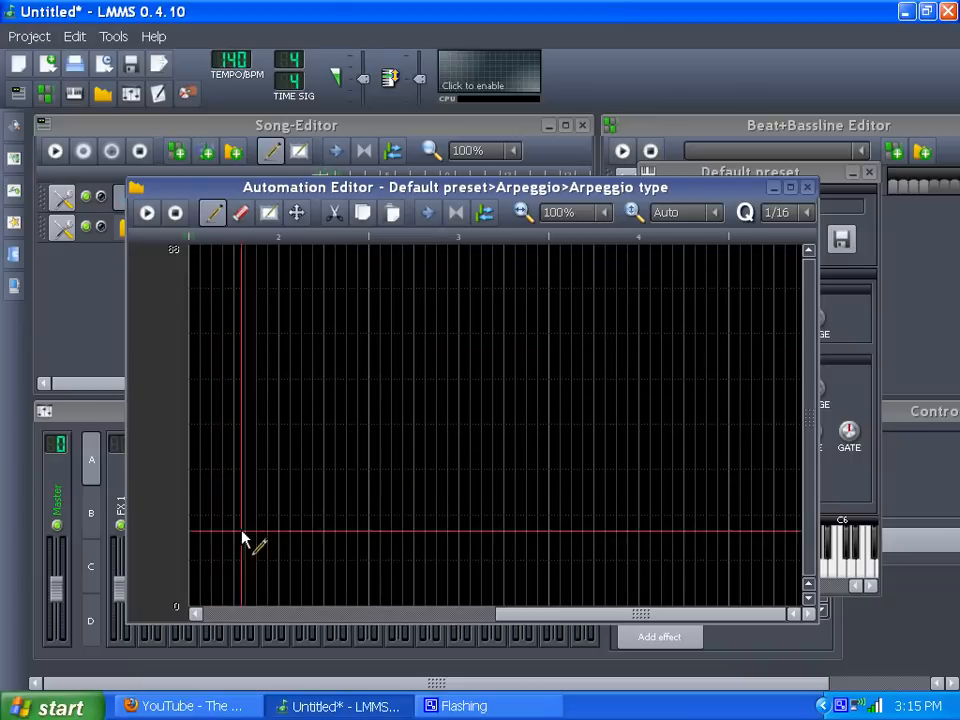
mouse_move(201, 597)
mouse_down()
mouse_move(324, 416)
mouse_move(386, 346)
mouse_move(514, 493)
mouse_move(619, 564)
mouse_move(690, 561)
mouse_move(724, 505)
mouse_up()
drag(424, 614, 546, 614)
click(544, 546)
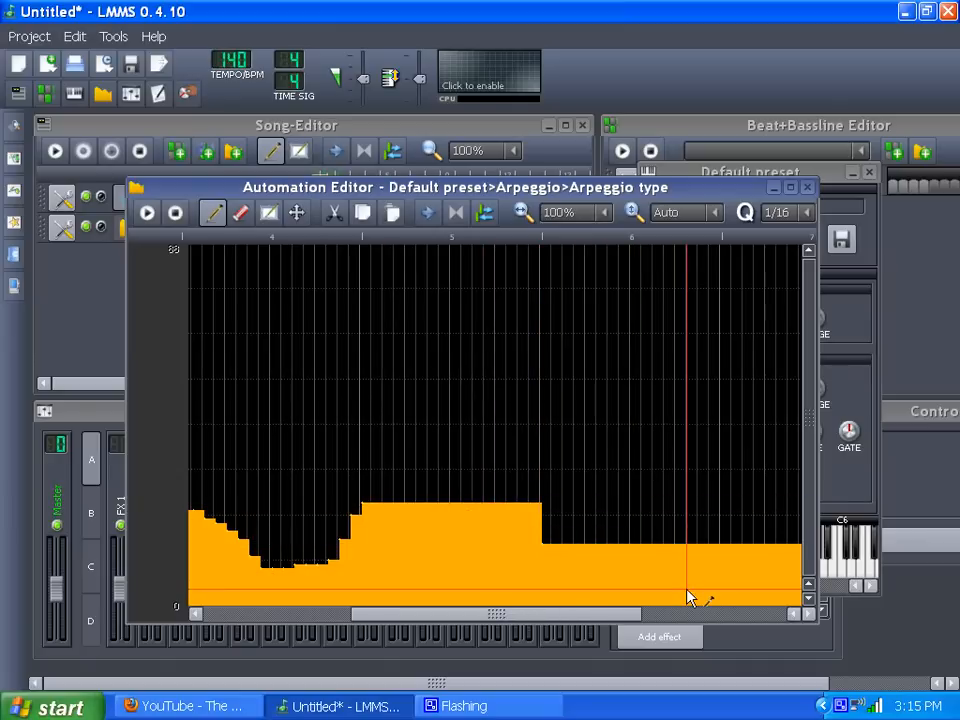
click(716, 606)
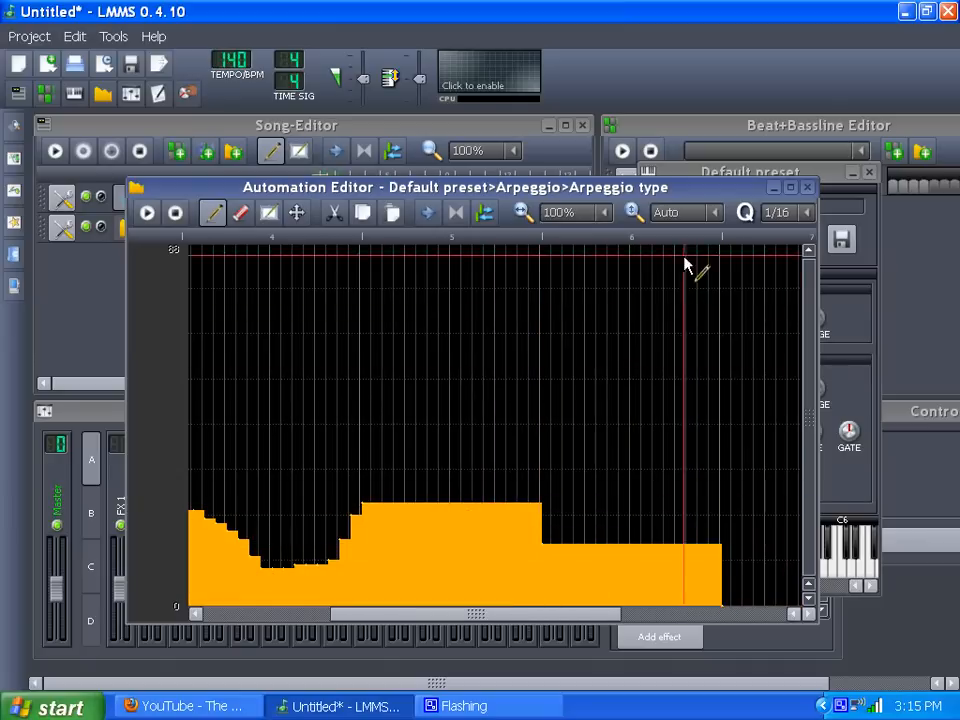
scroll(620, 616, right, 5)
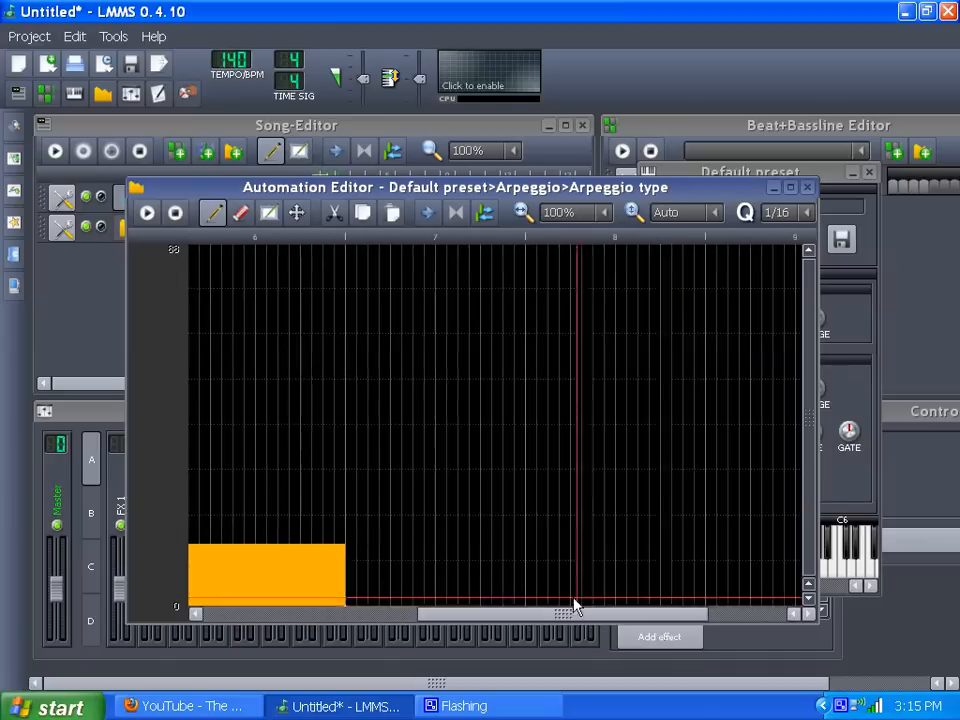
click(535, 588)
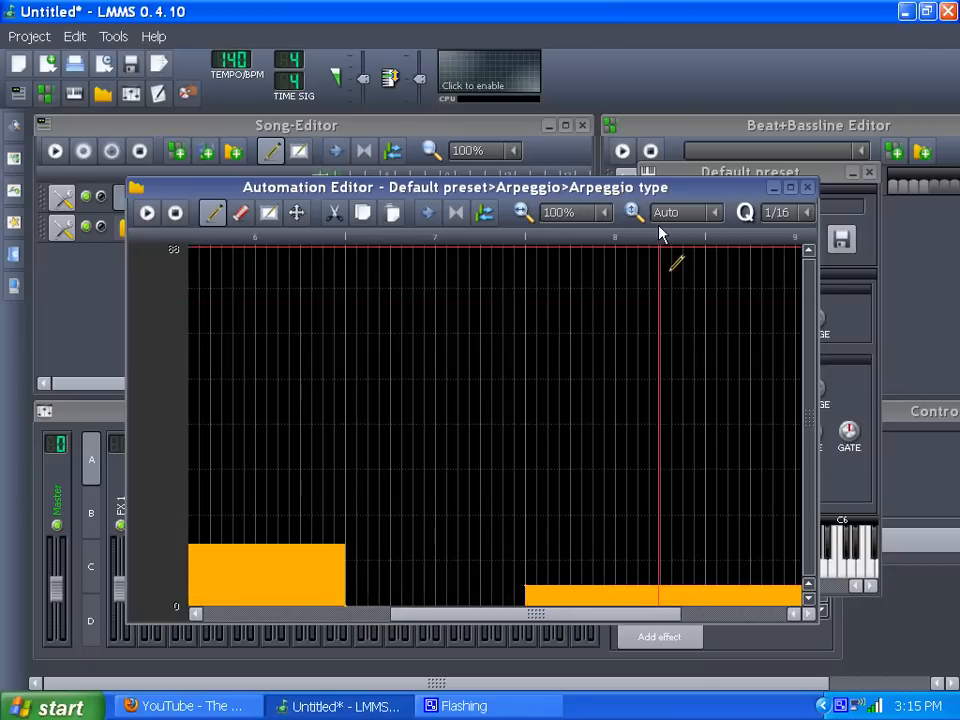
click(807, 188)
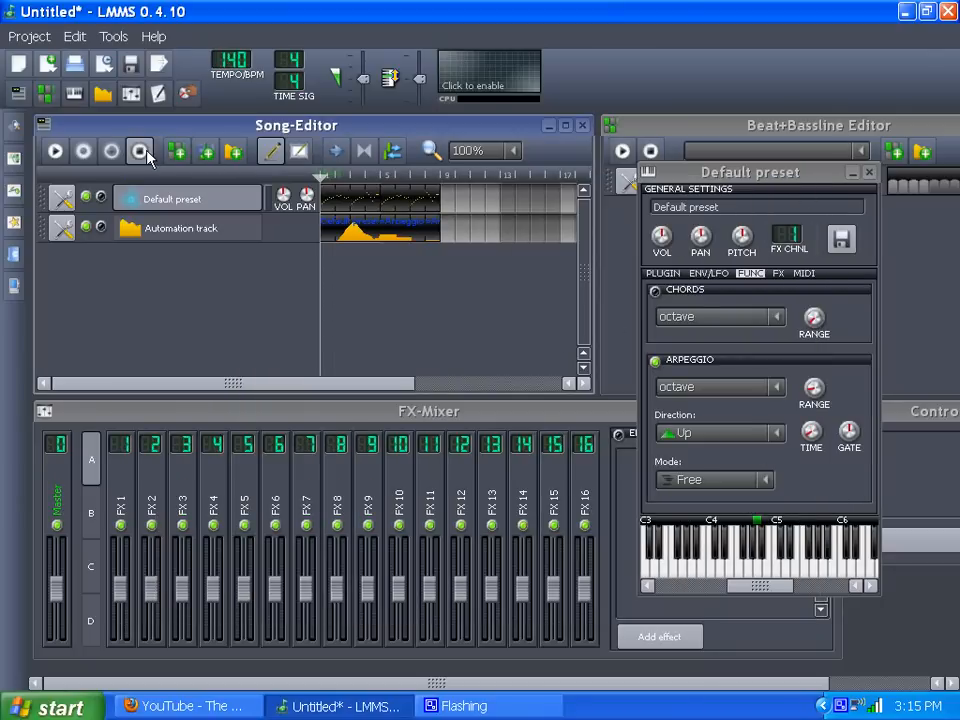
Play the song to hear the arpeggio type automation, and stop playback
click(55, 151)
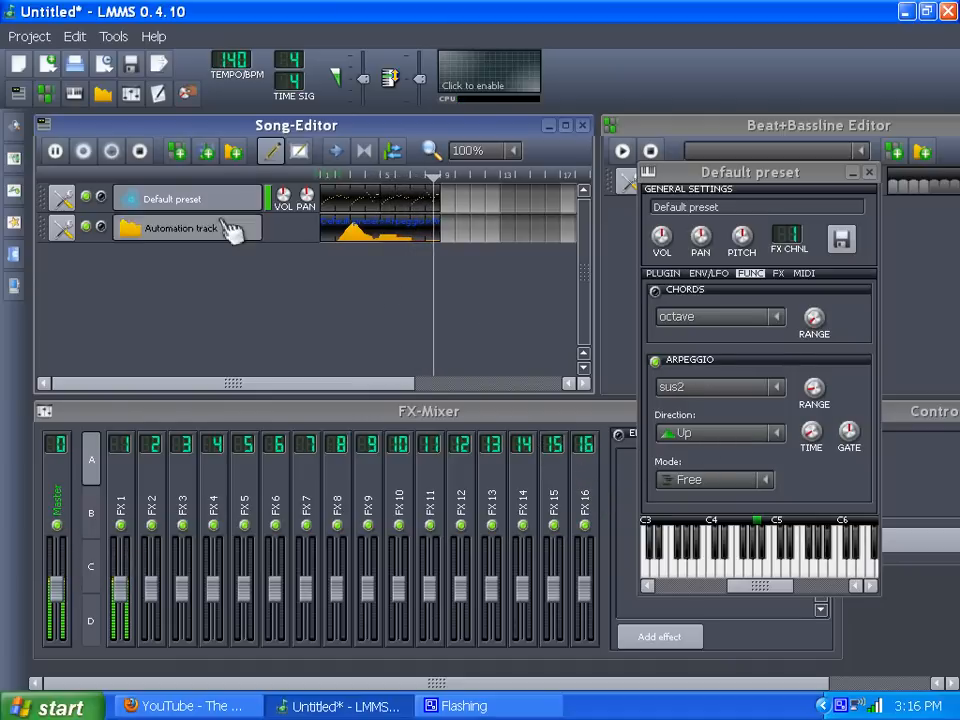
click(140, 150)
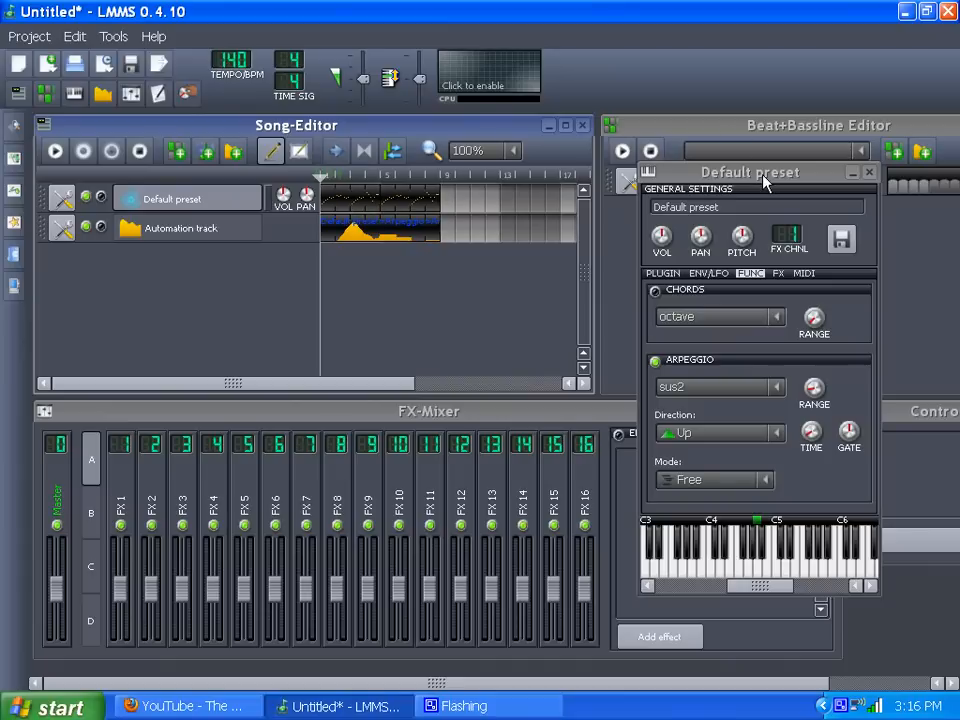
Add an automation track to the Beat+Bassline Editor and close the Default preset instrument window
drag(764, 173, 365, 275)
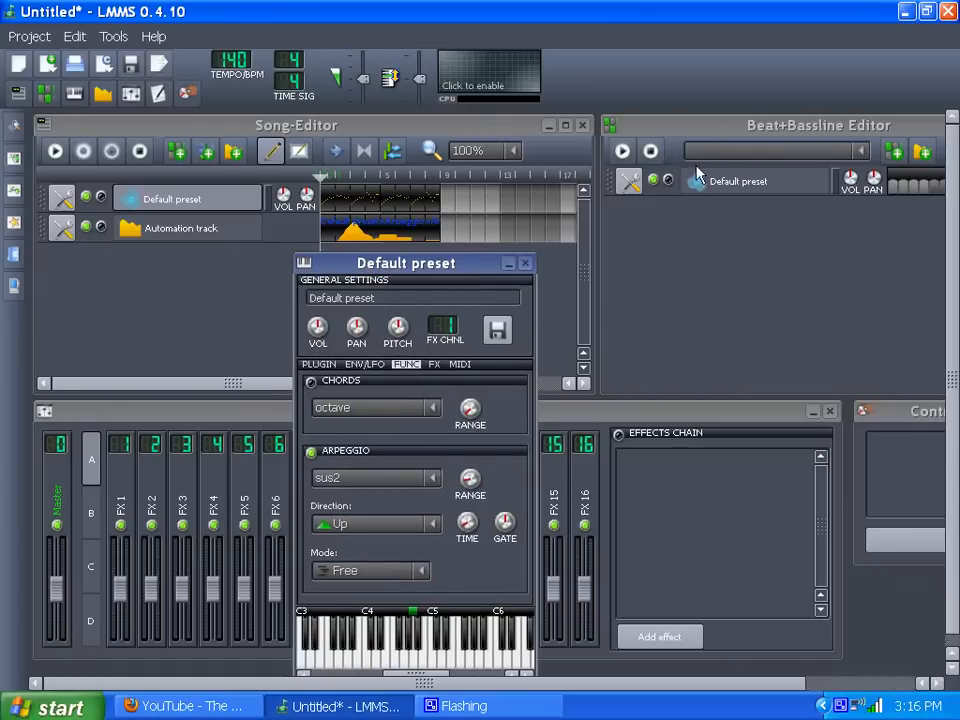
click(921, 152)
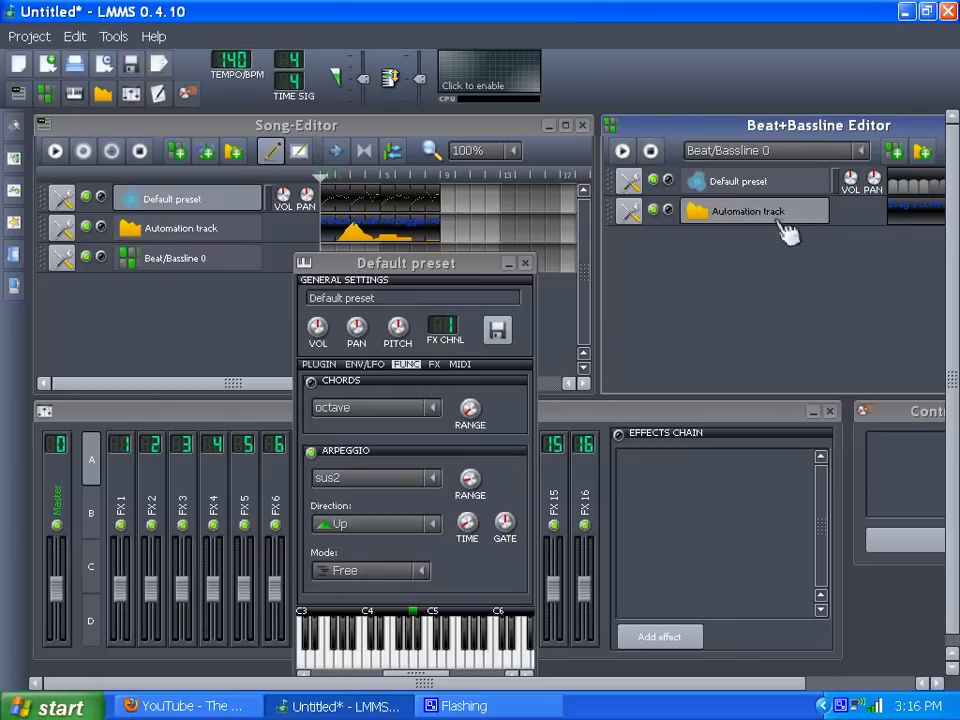
drag(733, 686, 845, 684)
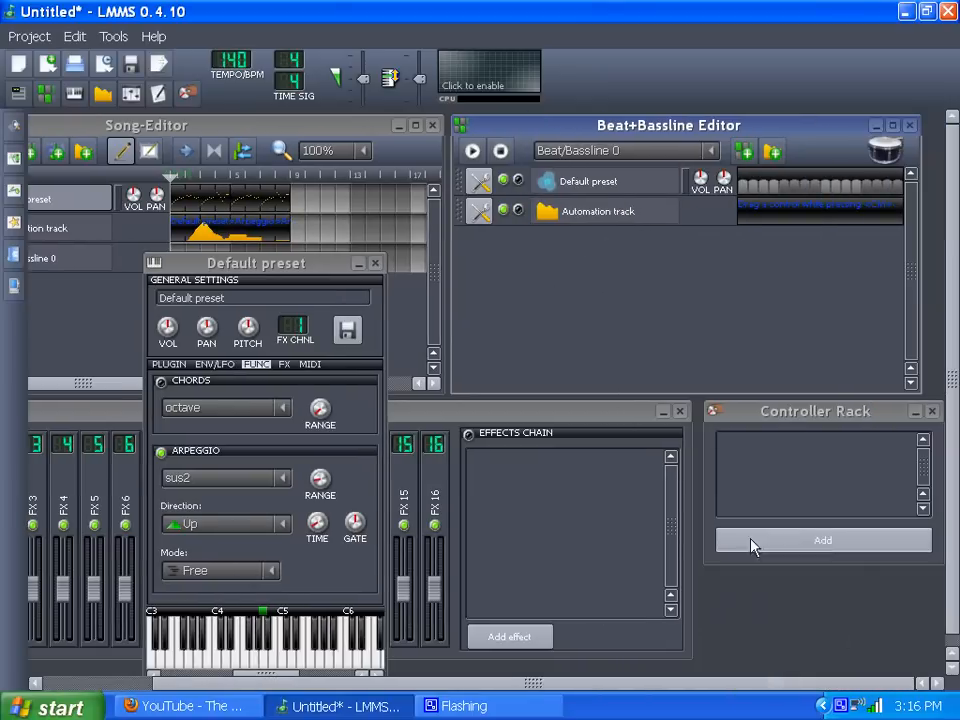
click(373, 265)
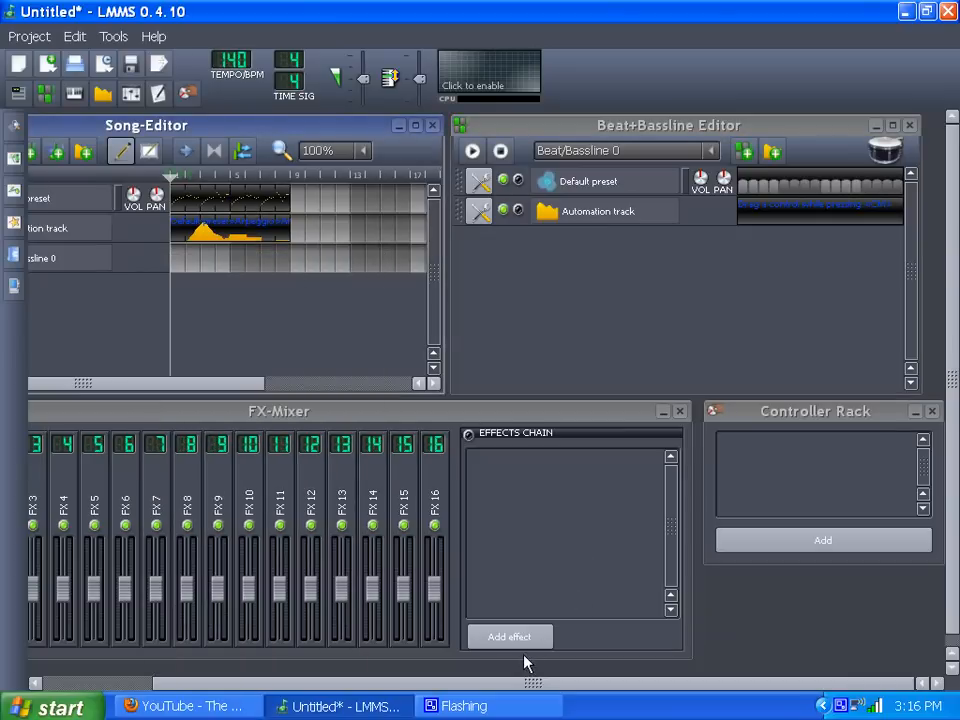
drag(538, 686, 428, 686)
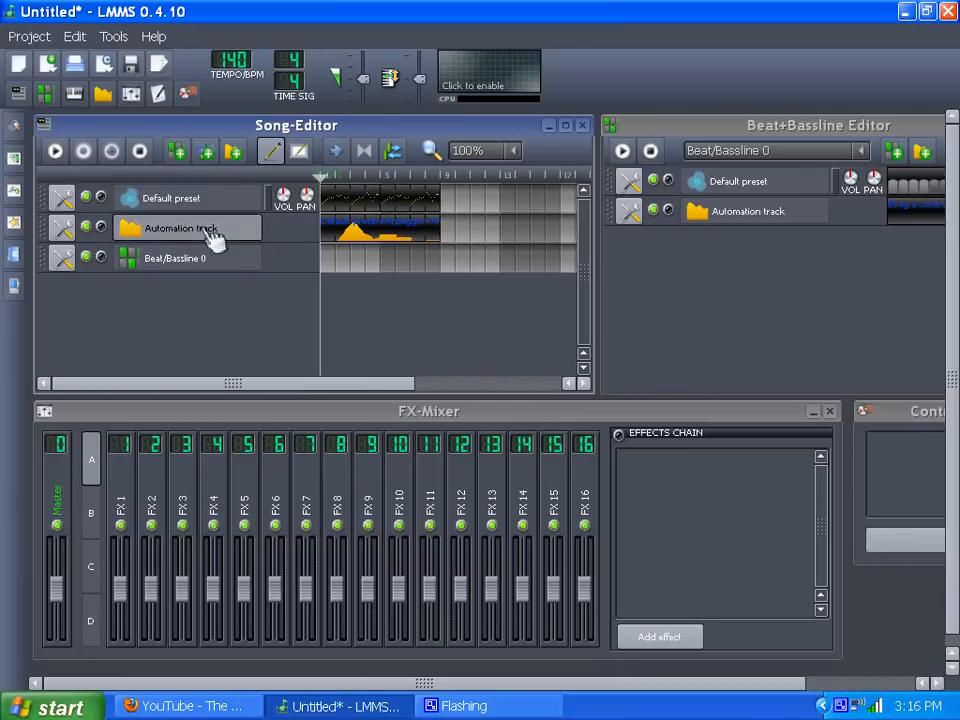
Place a second pattern on the song's automation track from about bar 11, and delete it
drag(439, 232, 497, 231)
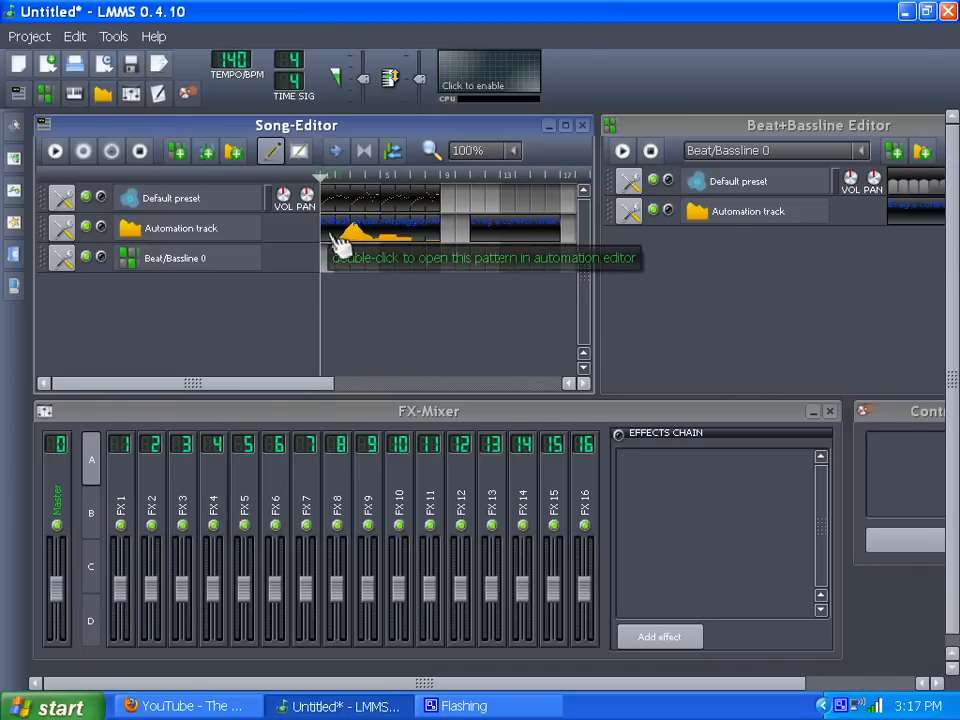
middle_click(542, 242)
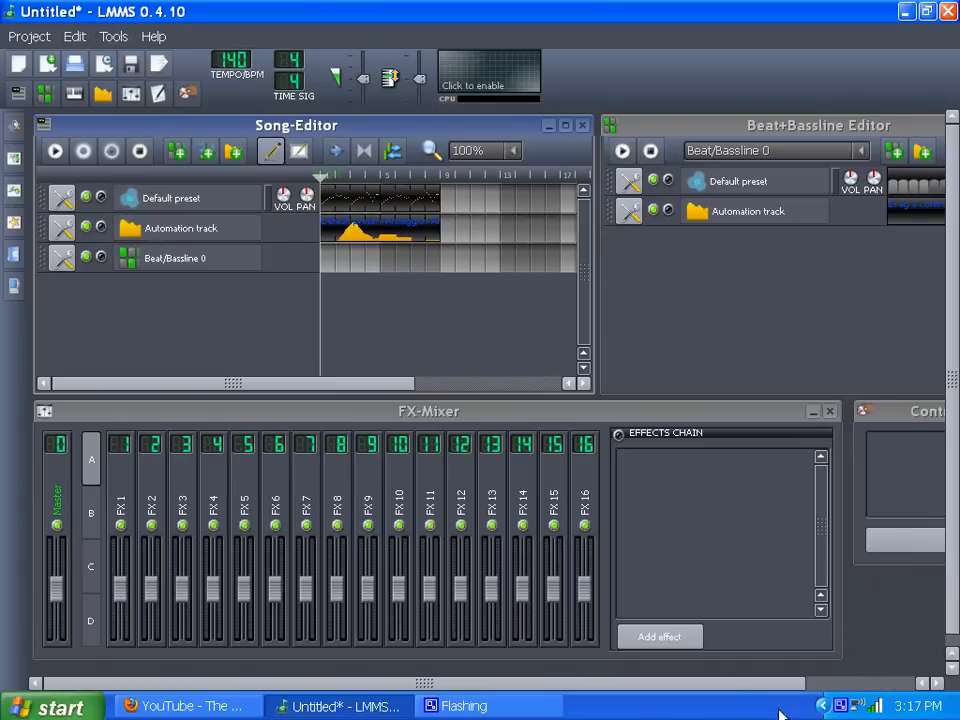
click(843, 706)
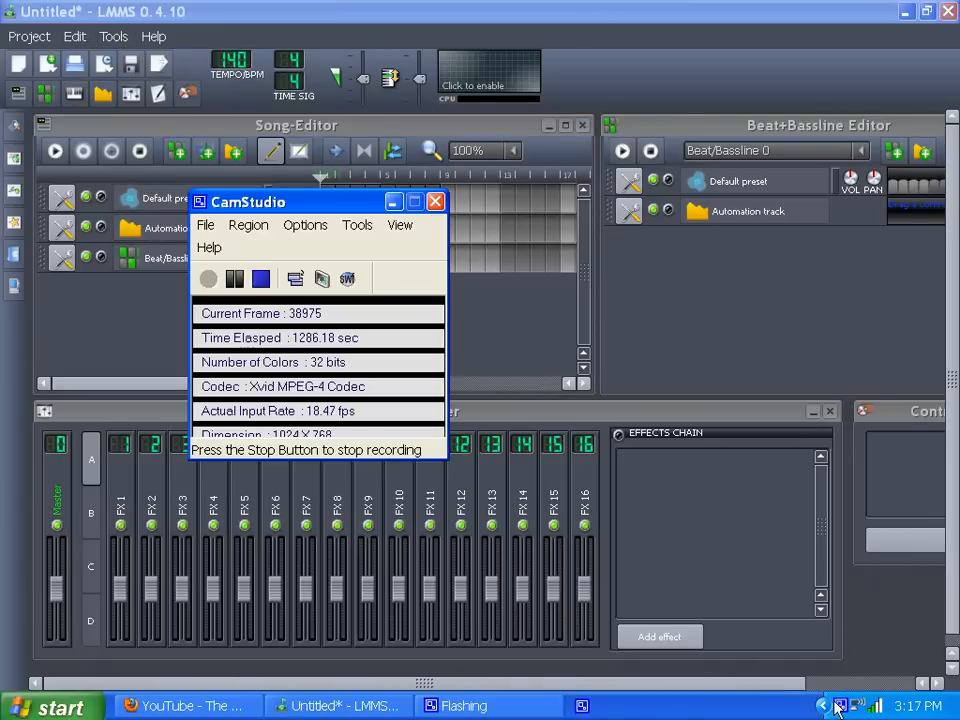